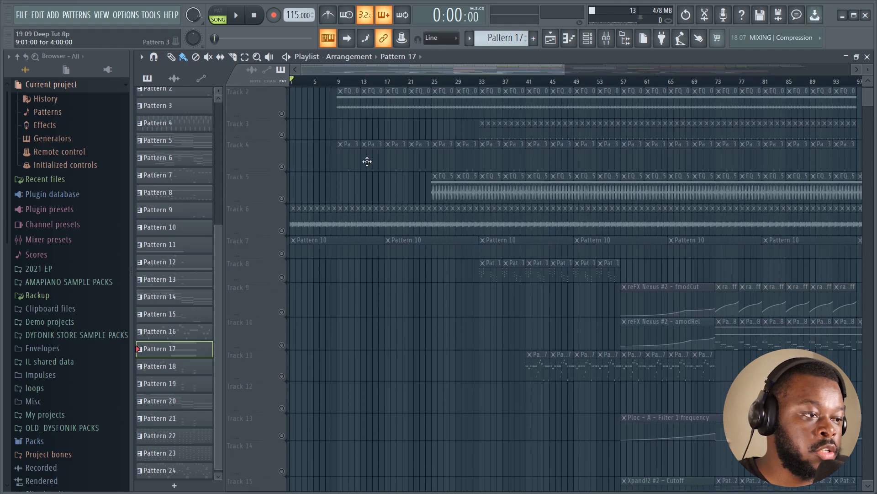
- Take Track 1 out of solo so that all playlist tracks play
scroll(349, 159, "up", 1)
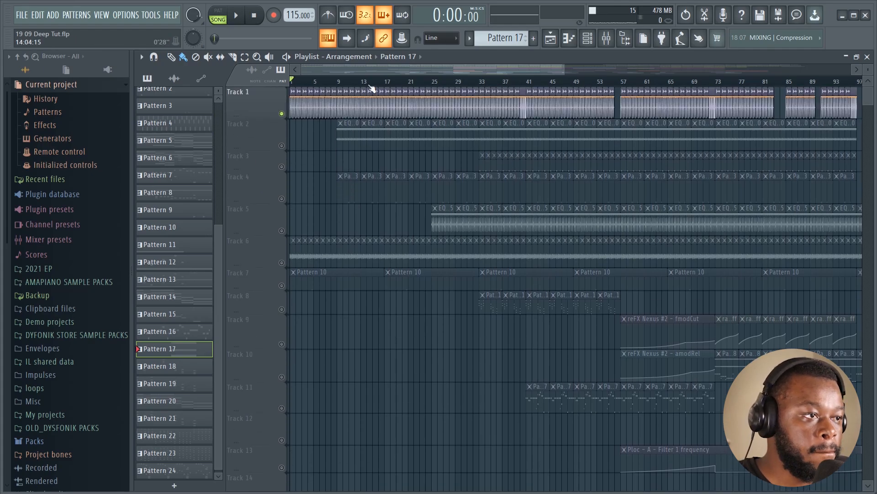
scroll(371, 88, "down", 2)
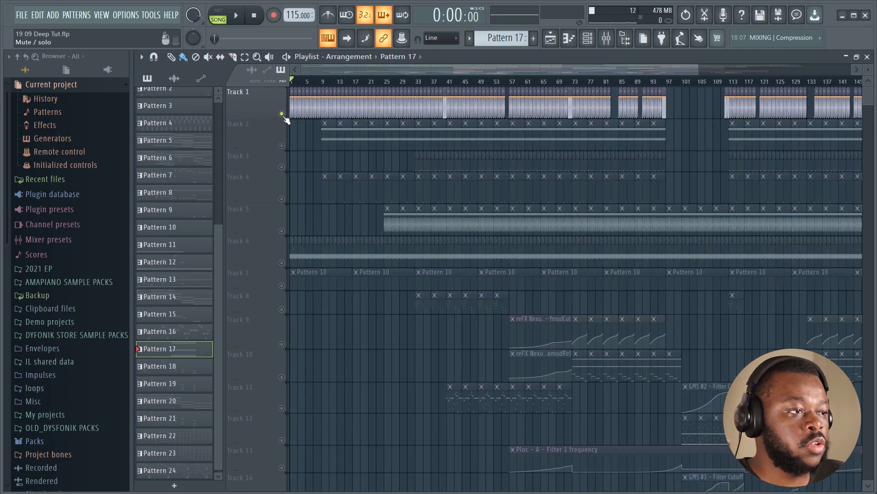
right_click(282, 115)
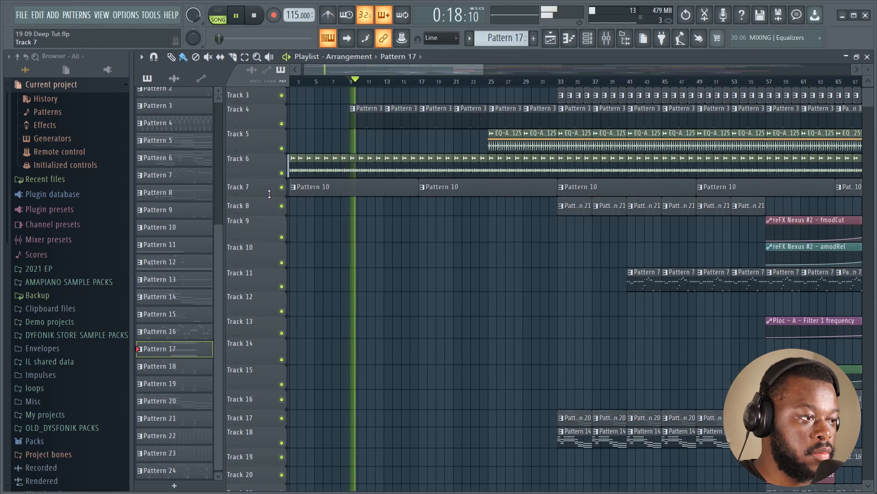
- Make Track 7 and Track 24 taller, and enlarge the overall track height in the playlist
left_click_drag(271, 200, 270, 206)
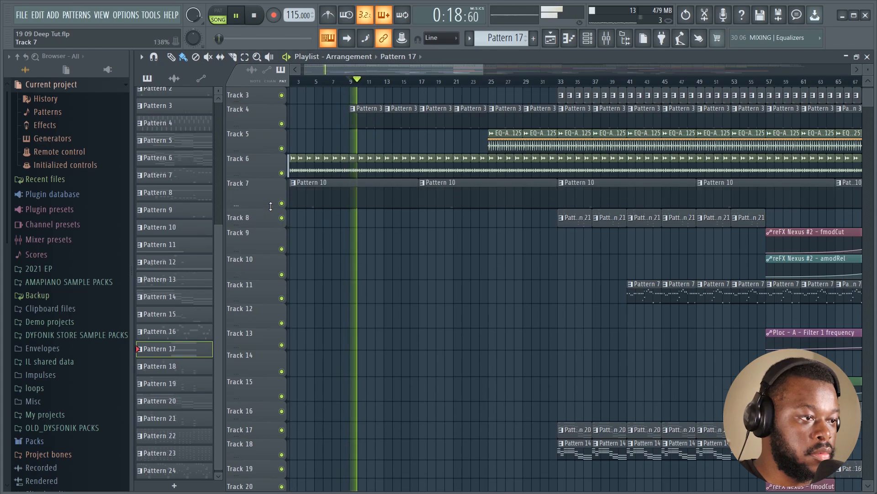
scroll(397, 245, "down", 10)
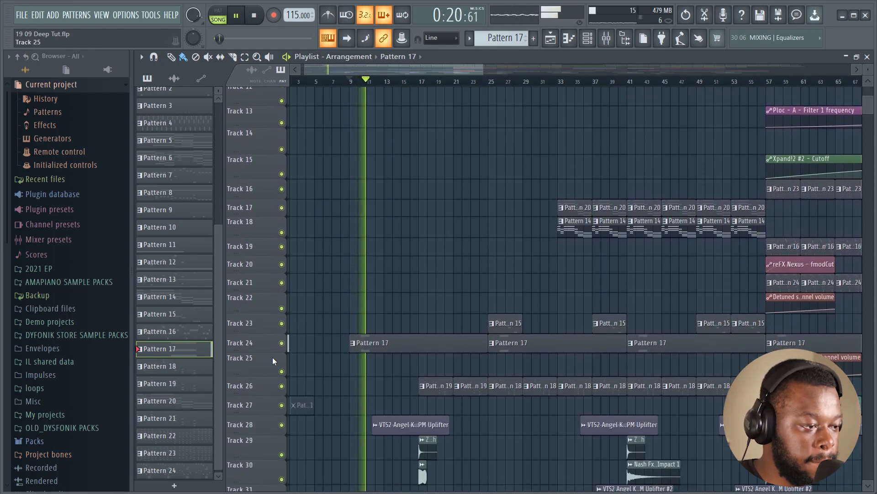
left_click_drag(267, 353, 268, 358)
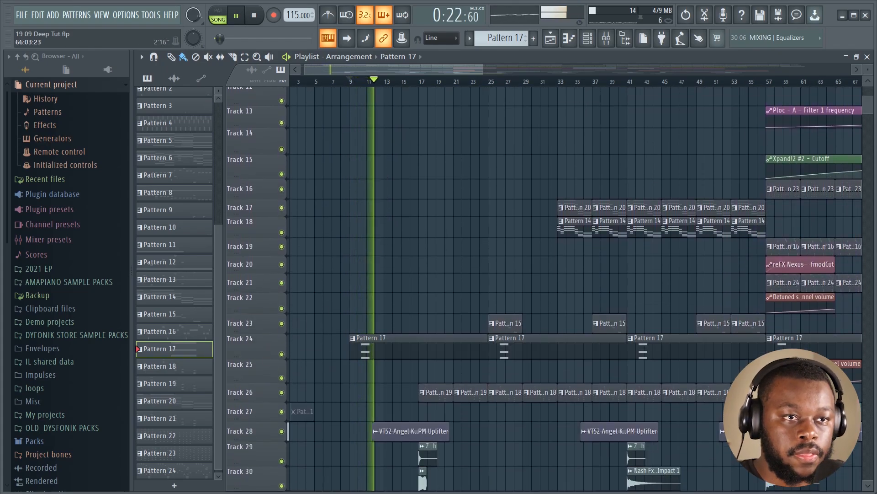
left_click_drag(868, 69, 867, 73)
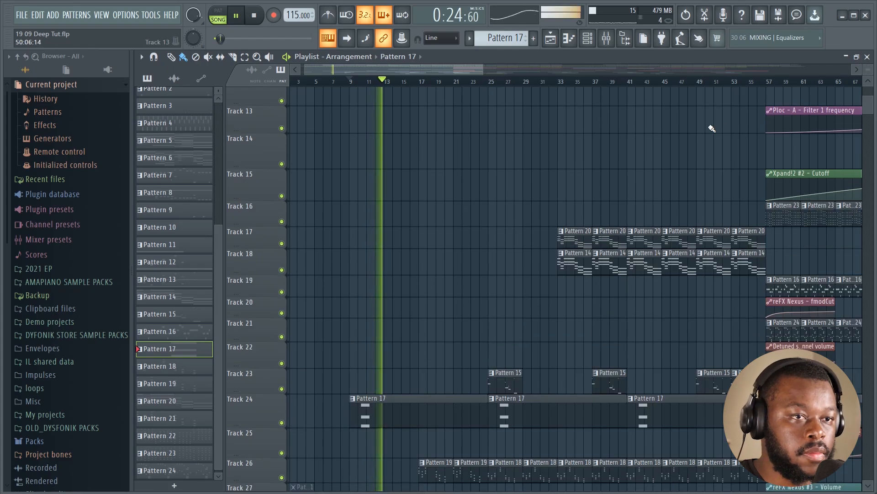
- Examine the intro's percussion, Pattern 10 and Pattern 17 layers across the upper and lower tracks during playback
scroll(775, 149, "up", 11)
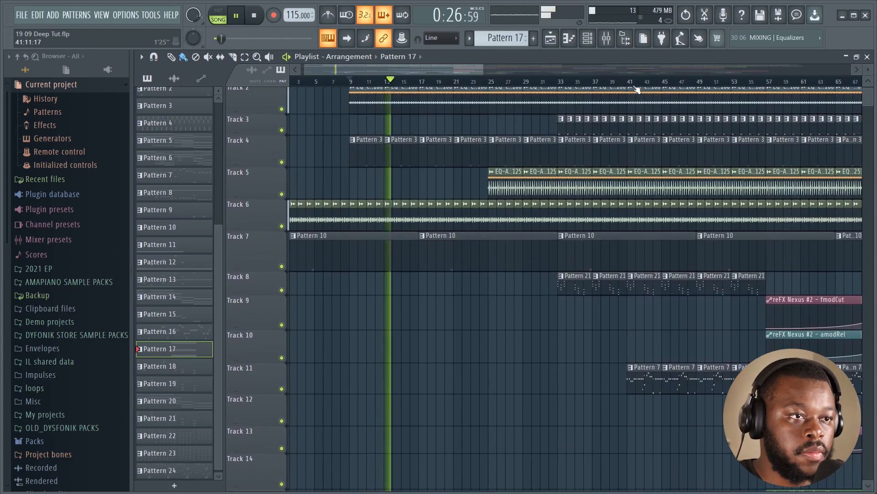
scroll(636, 87, "down", 3)
scroll(505, 274, "down", 15)
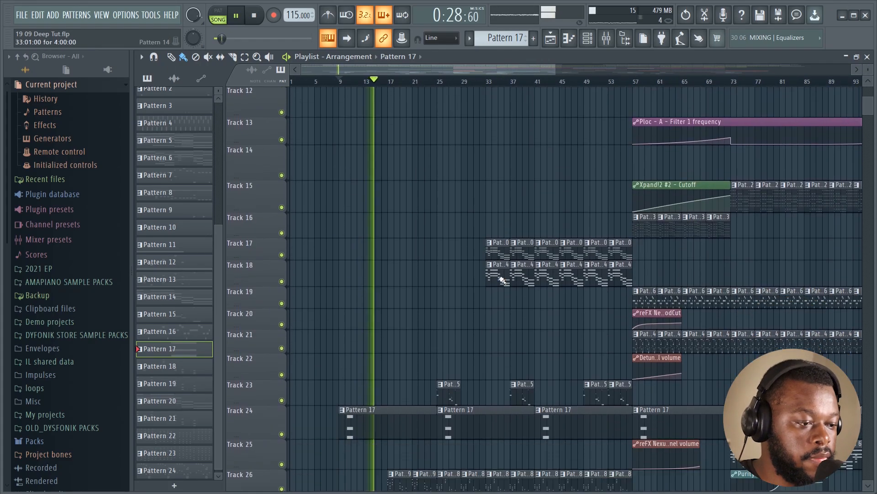
scroll(484, 284, "down", 4)
scroll(492, 275, "up", 14)
scroll(492, 269, "up", 6)
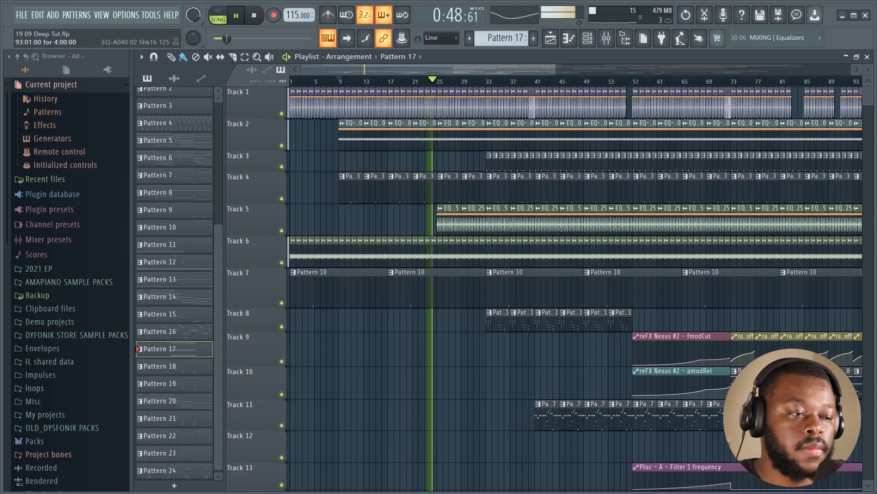
scroll(503, 82, "down", 4)
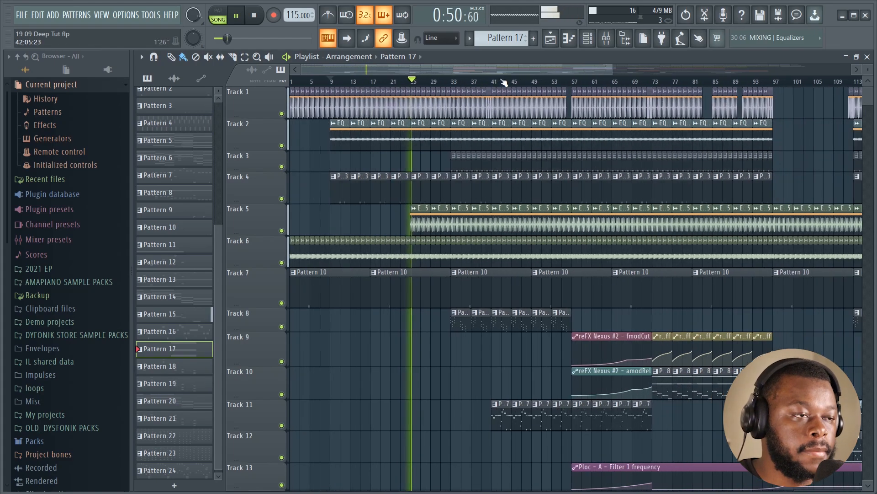
scroll(486, 235, "down", 10)
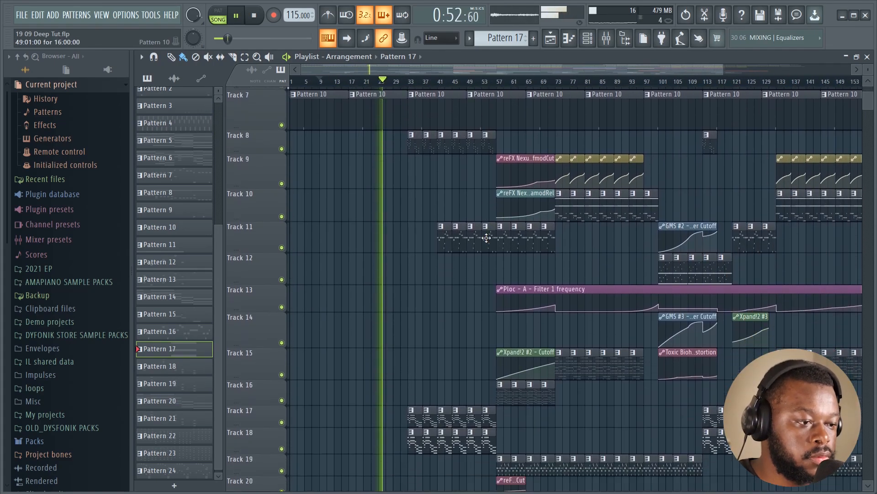
scroll(487, 239, "down", 5)
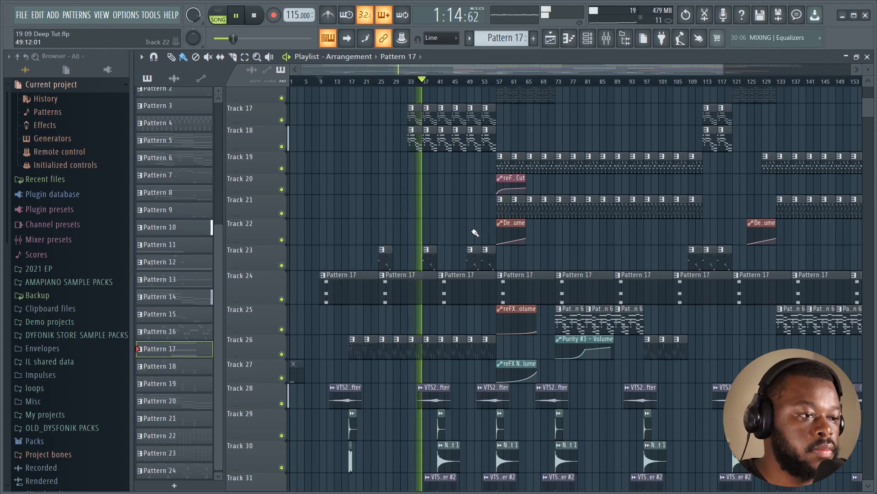
- Follow the playback from bar 37 and examine how the melodic patterns on Tracks 8, 11, 17 and 18 enter
scroll(478, 234, "up", 7)
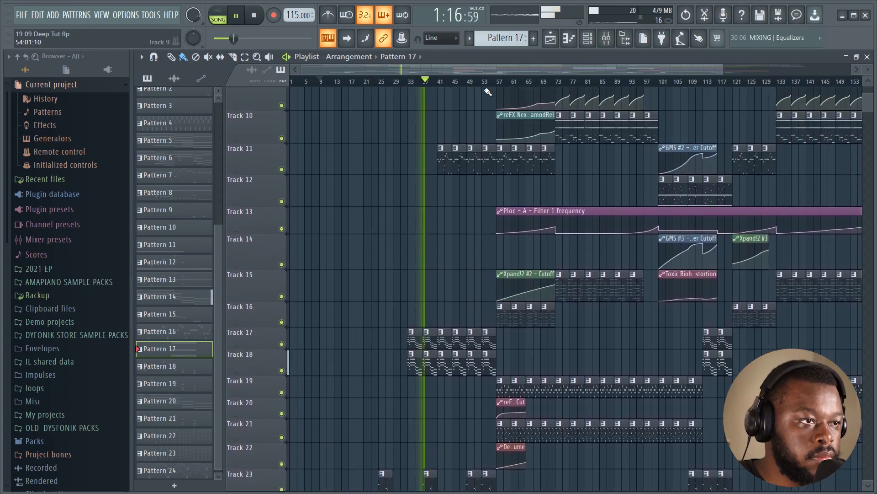
scroll(485, 85, "down", 3)
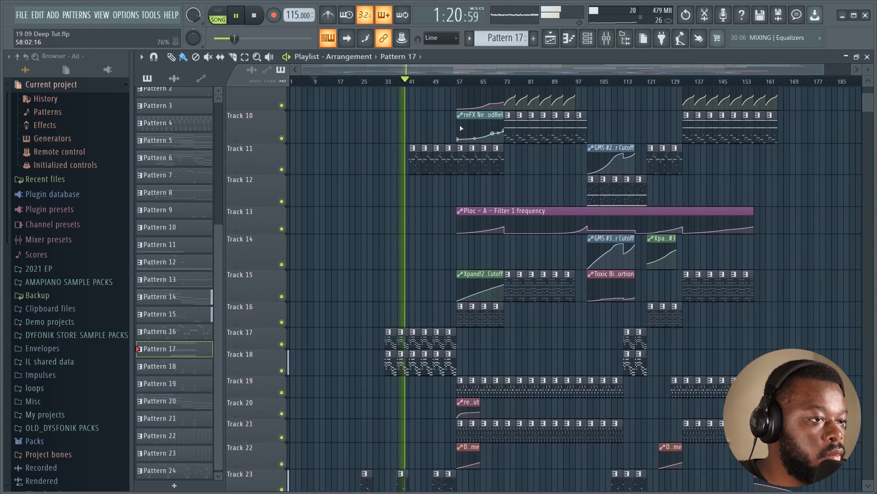
scroll(267, 213, "up", 3)
left_click_drag(265, 204, 267, 199)
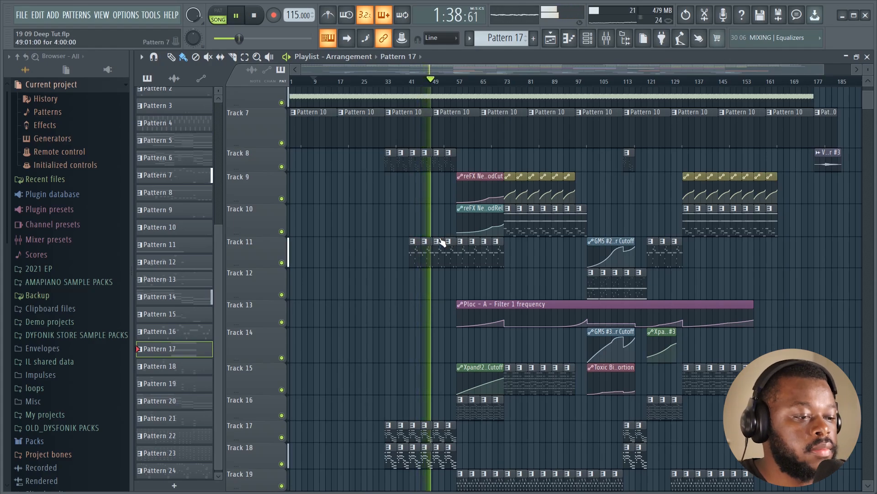
scroll(452, 254, "down", 1)
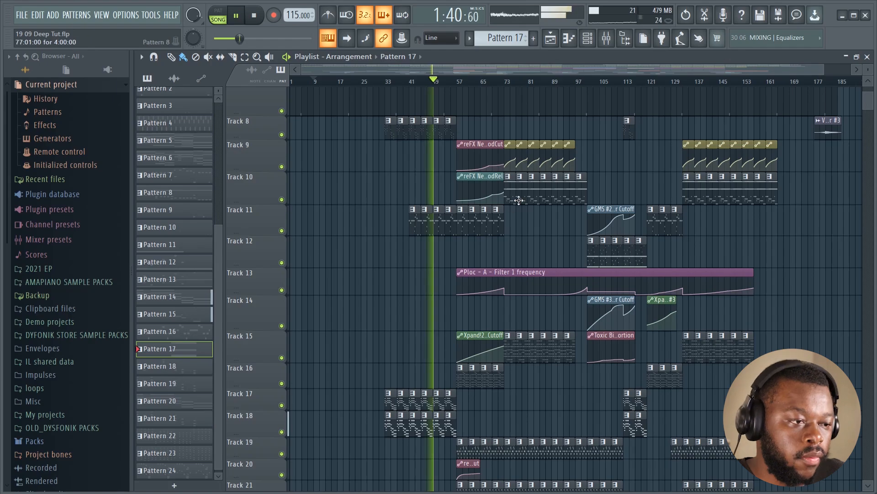
left_click_drag(483, 69, 510, 67)
scroll(458, 225, "up", 5)
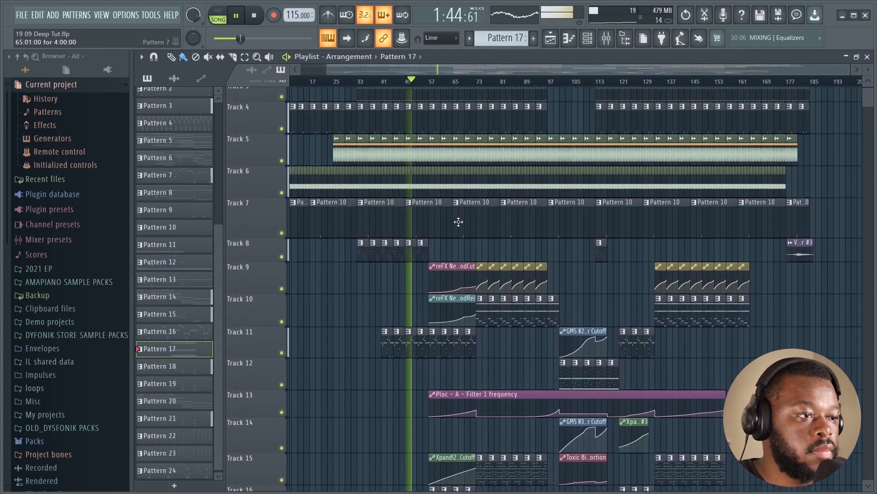
scroll(458, 225, "down", 5)
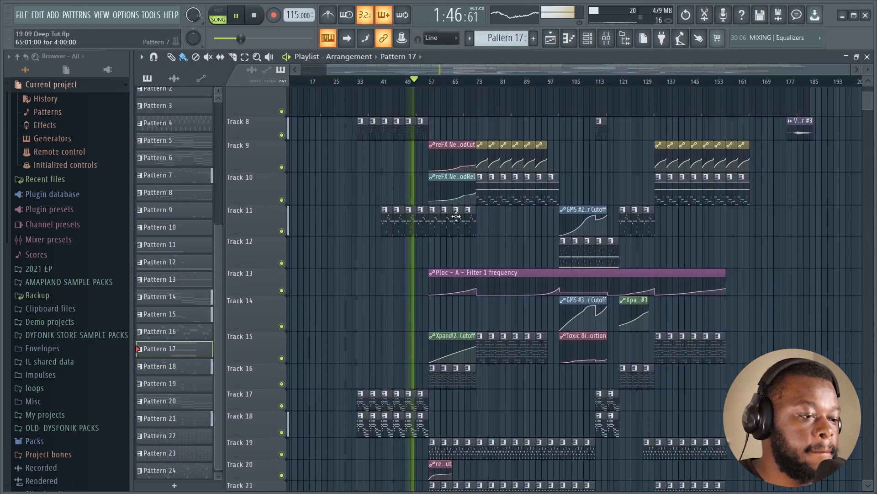
scroll(439, 88, "up", 3)
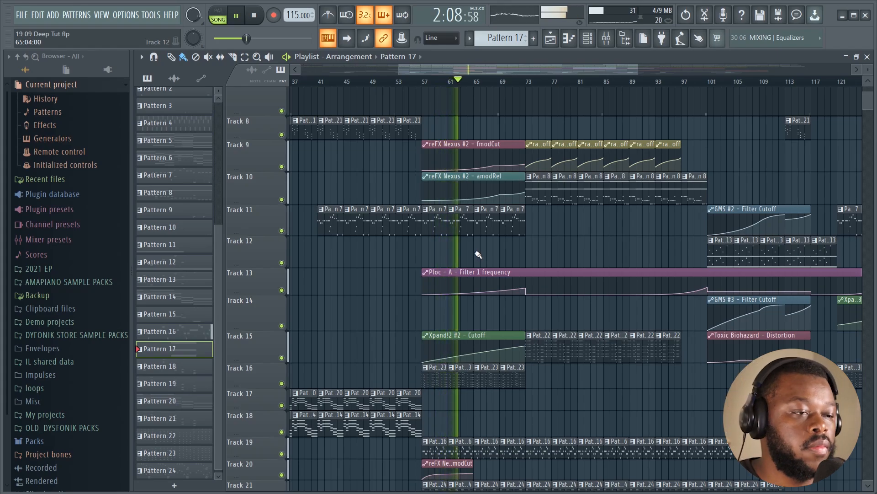
- Examine the automation build-up from bar 57 and the main section from bar 73 during playback, and stop the song
scroll(503, 87, "down", 2)
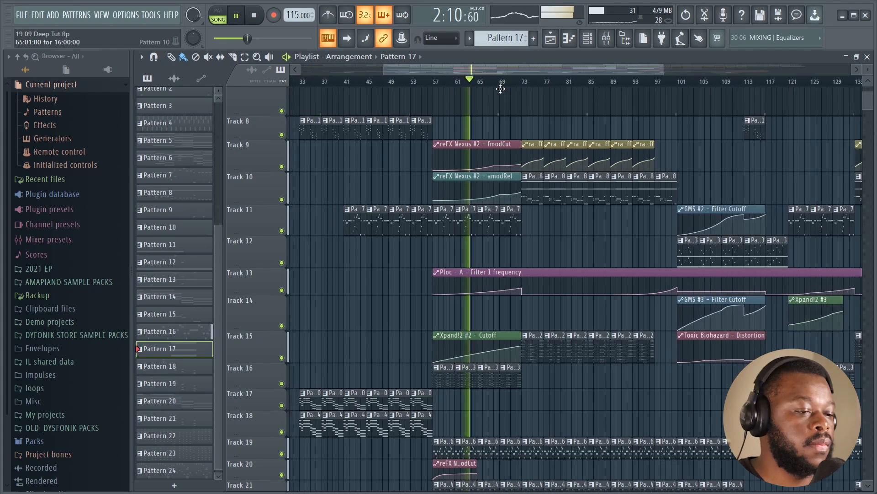
scroll(574, 248, "down", 1)
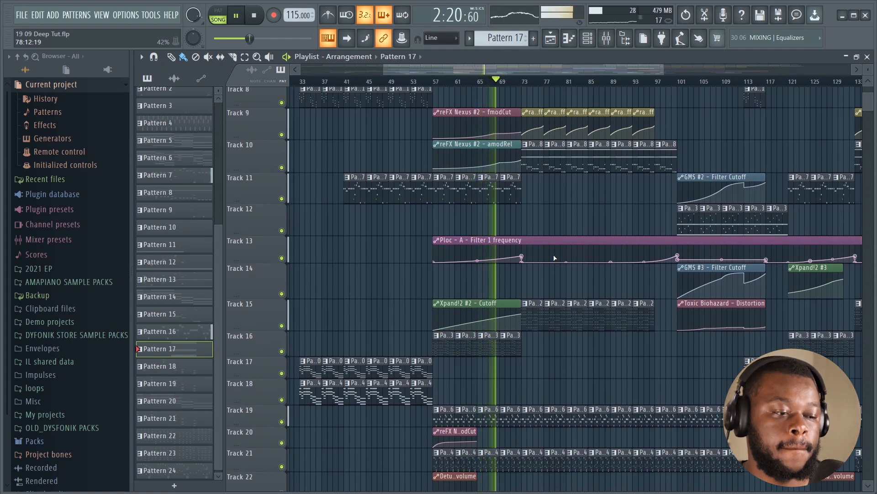
scroll(546, 271, "down", 8)
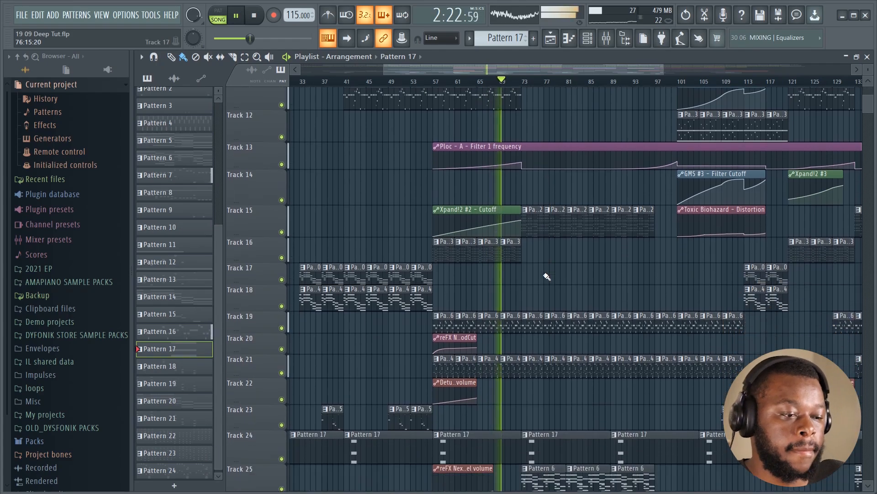
scroll(545, 273, "up", 6)
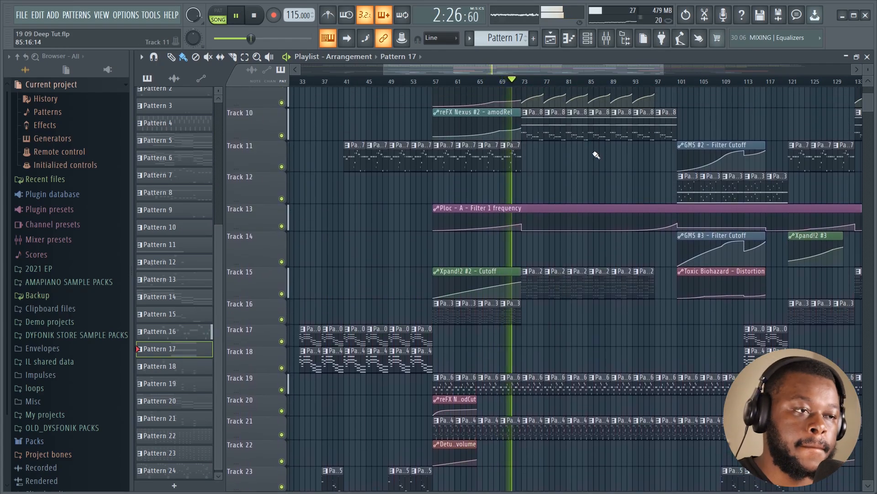
left_click_drag(537, 69, 564, 82)
scroll(531, 203, "up", 3)
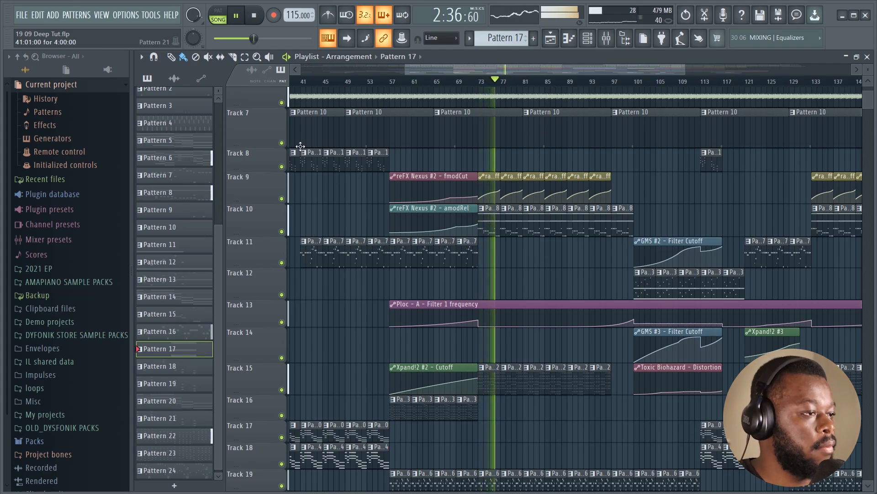
left_click_drag(542, 70, 553, 65)
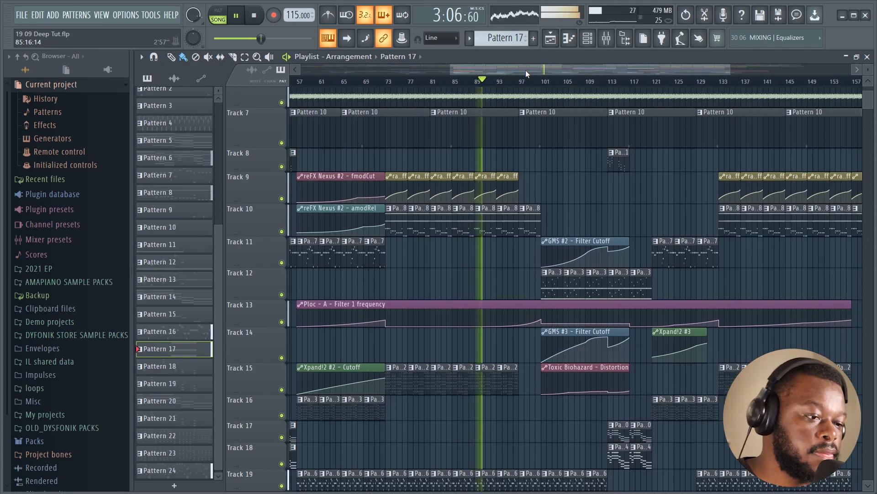
scroll(528, 195, "down", 3)
scroll(528, 196, "down", 2)
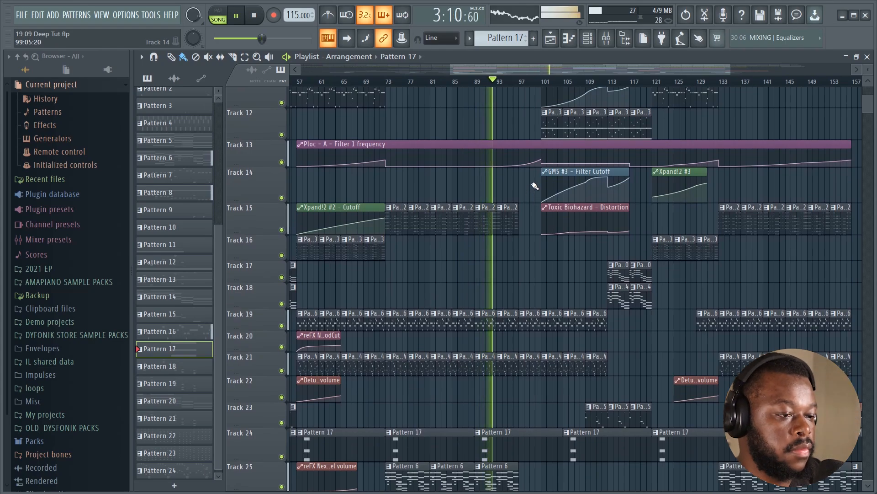
left_click(259, 21)
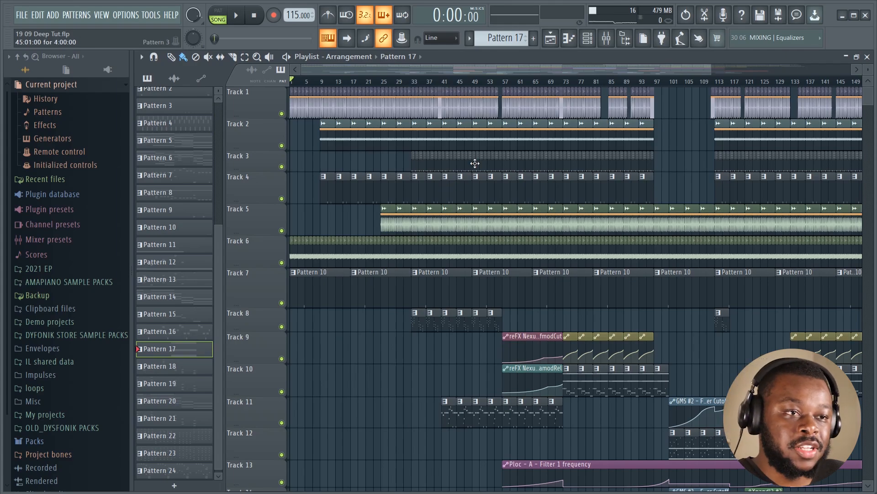
- Place the playhead at bar 33 and select the arrangement's time range from bar 33 to bar 40
left_click_drag(711, 70, 383, 73)
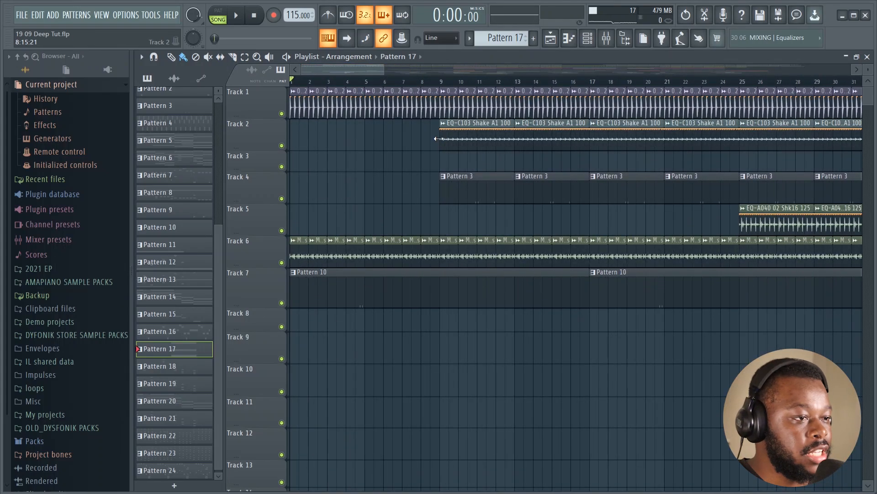
scroll(436, 87, "down", 3)
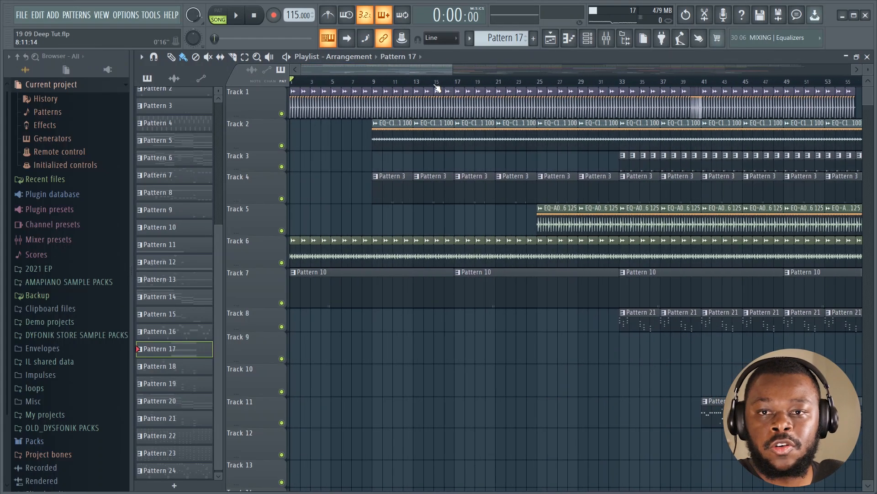
scroll(438, 88, "down", 2)
scroll(473, 114, "down", 1)
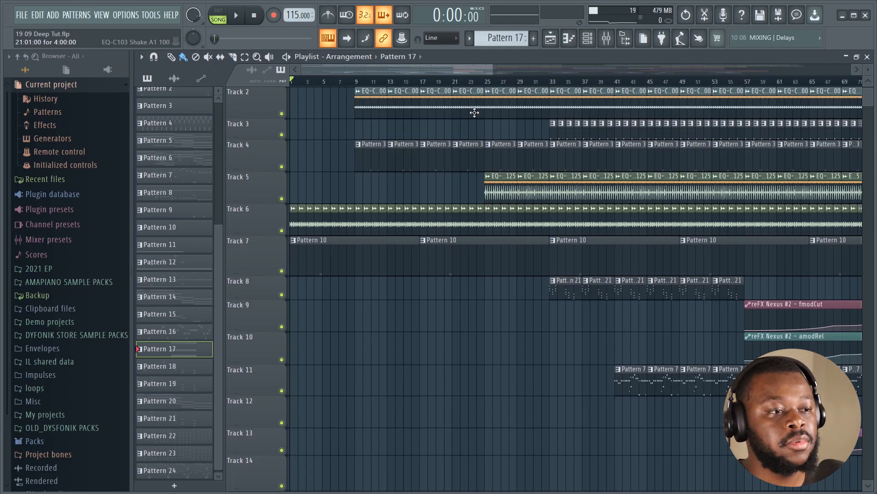
scroll(483, 121, "up", 1)
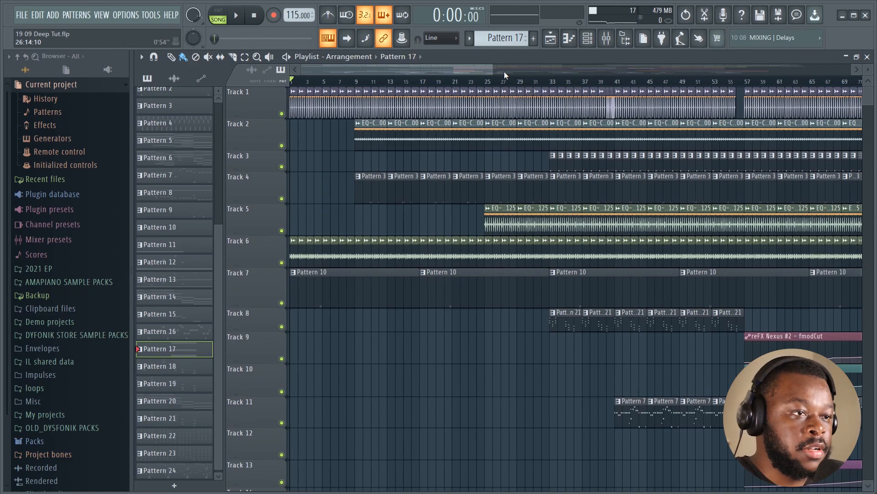
scroll(510, 86, "down", 4)
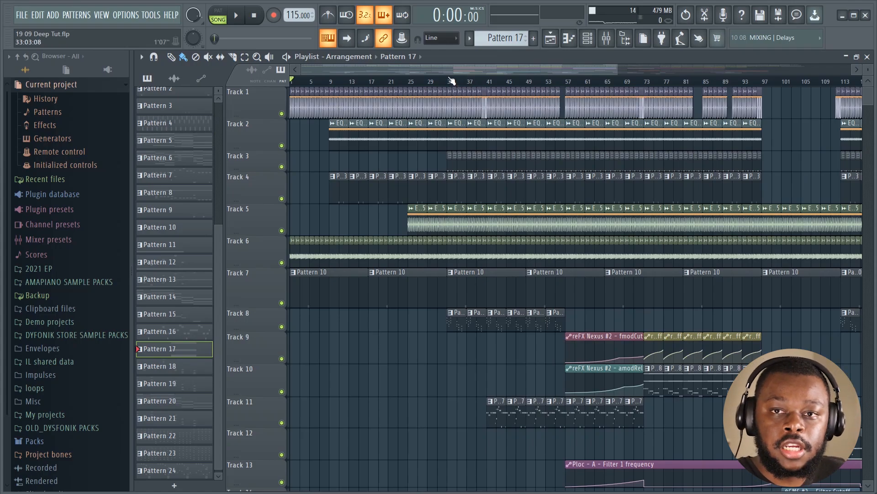
left_click(450, 82)
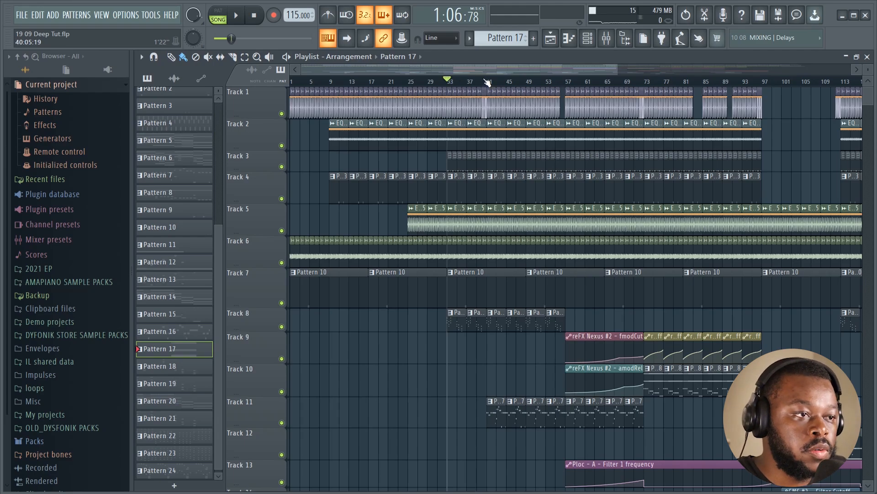
left_click_drag(449, 85, 484, 94)
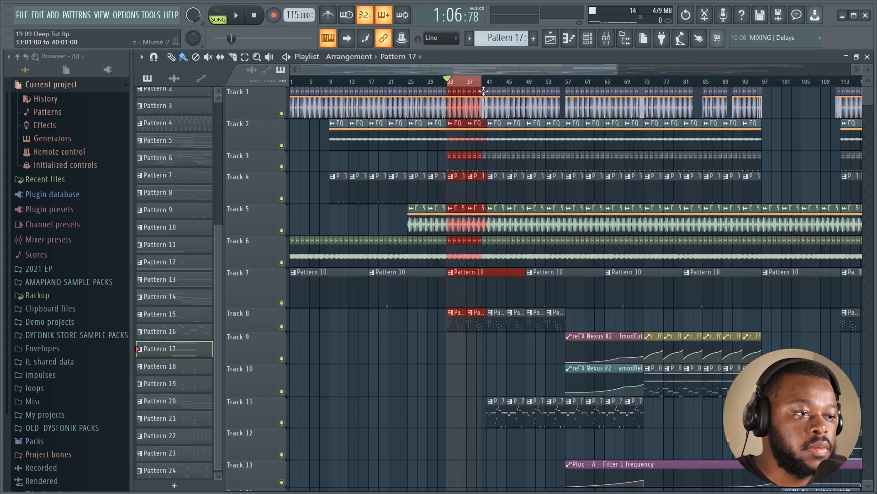
- Set the arrangement's time selection to bars 33 to 37 and look over the layers it covers
scroll(485, 81, "up", 5)
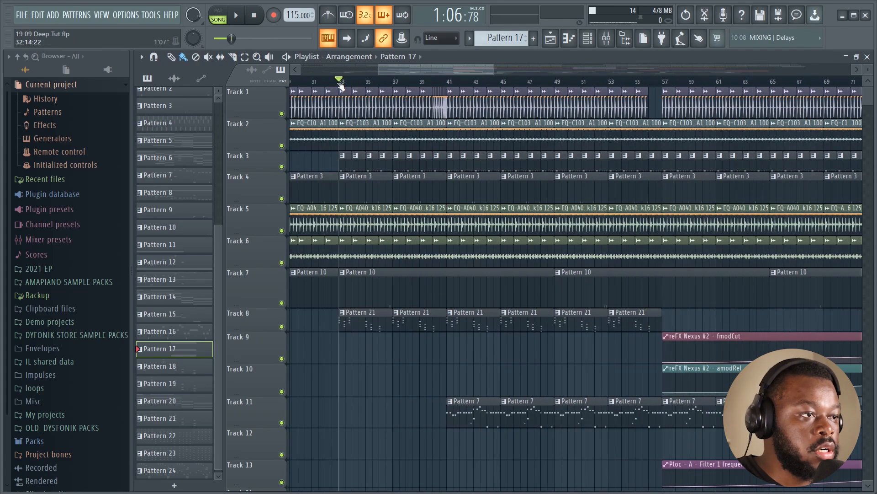
left_click_drag(340, 85, 396, 88)
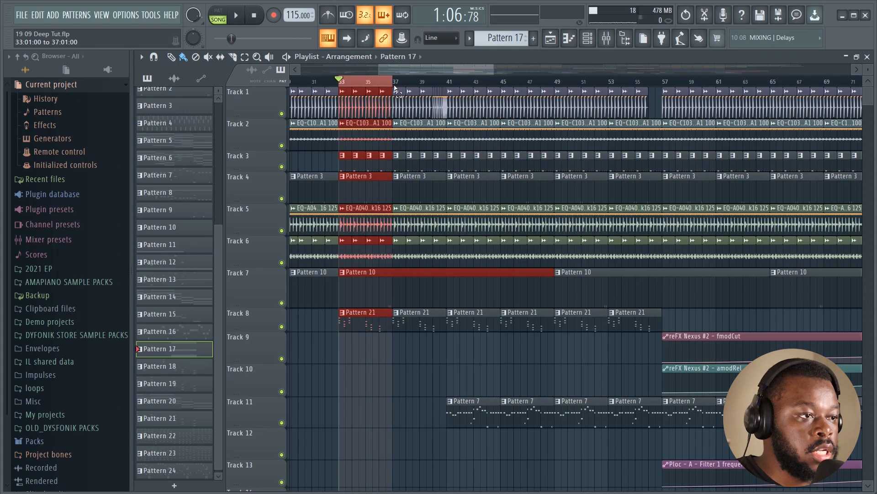
scroll(388, 182, "down", 1)
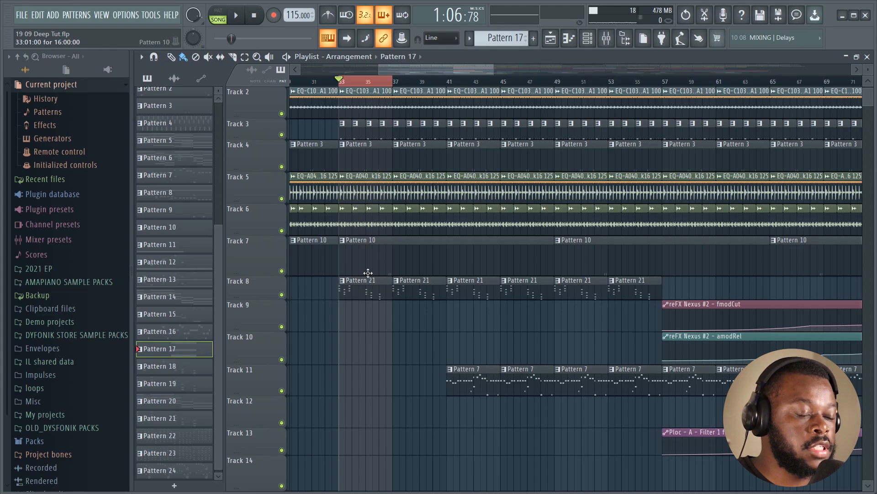
scroll(368, 273, "down", 9)
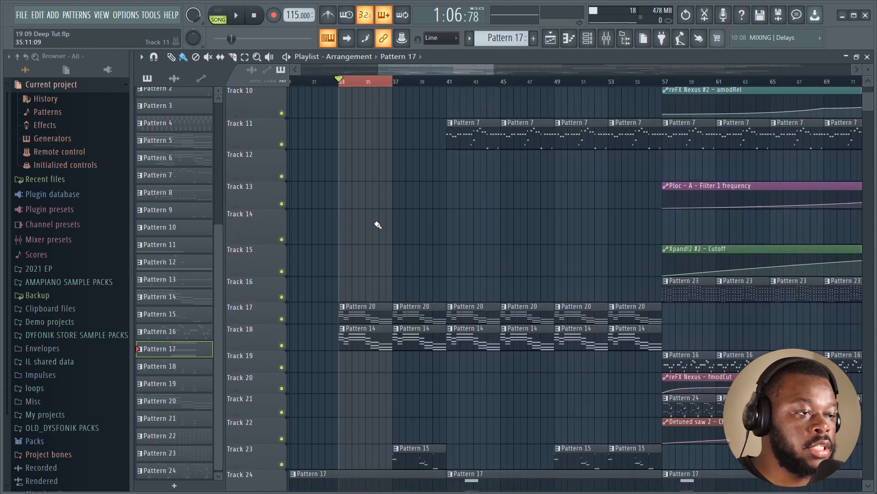
scroll(377, 224, "up", 9)
scroll(290, 117, "up", 1)
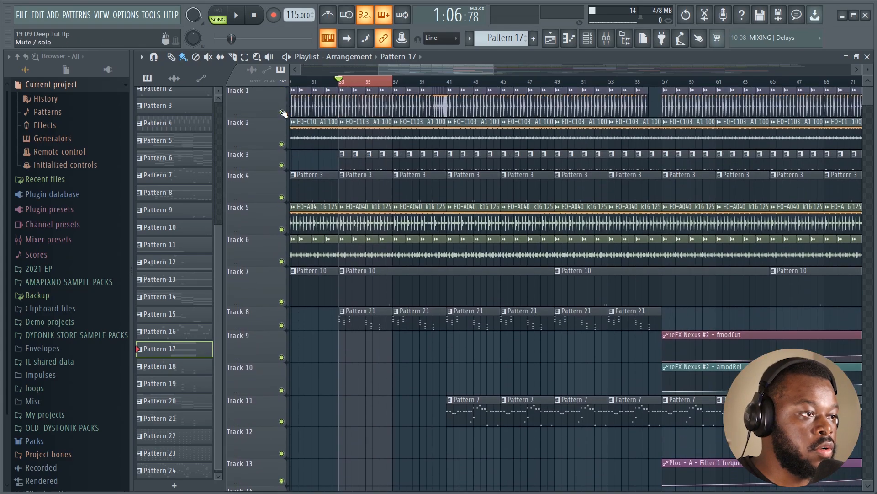
- Solo Track 1 and play the selected bars, unmuting Tracks 2, 5 and 6 one after another, then stop playback
left_click(282, 113, "ctrl")
key("space")
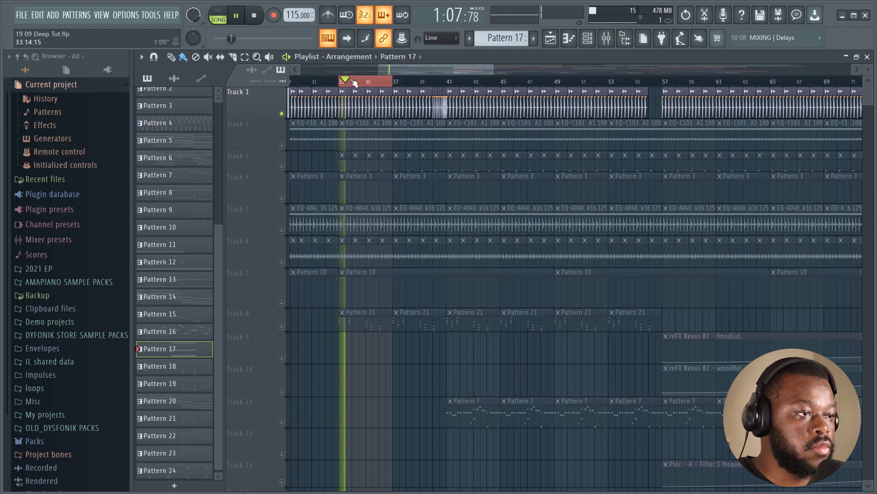
scroll(414, 98, "up", 4)
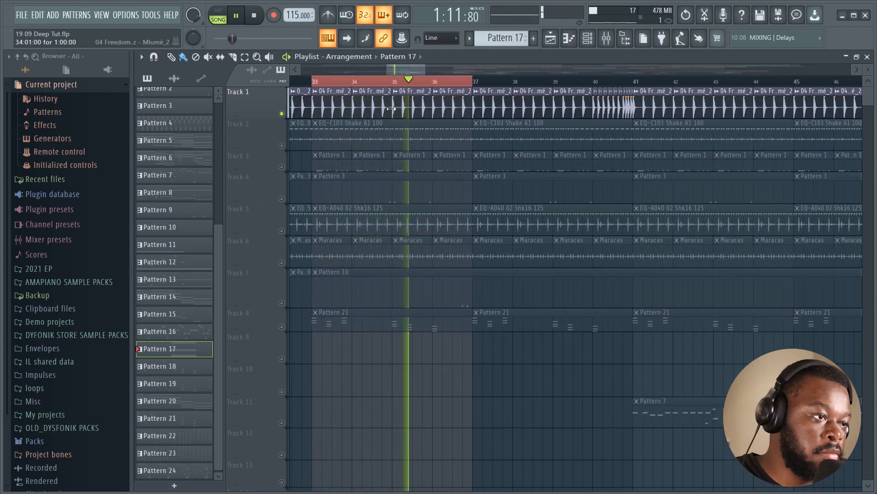
left_click(283, 146)
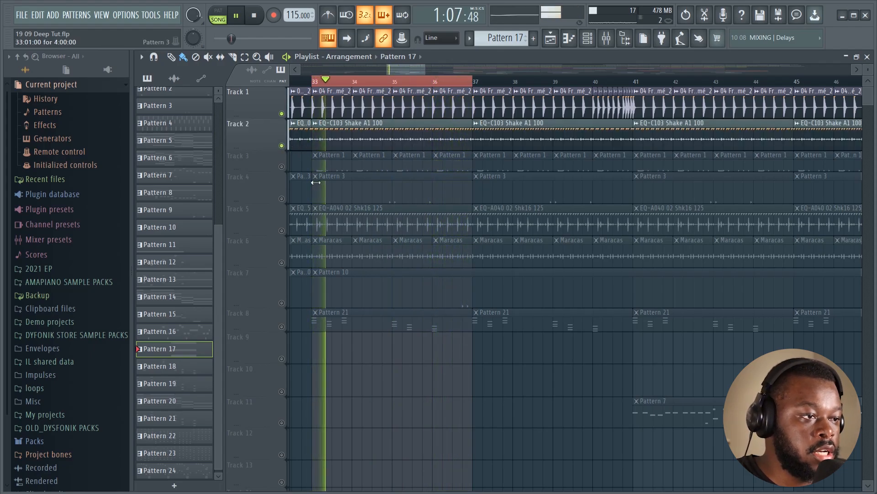
left_click(282, 231)
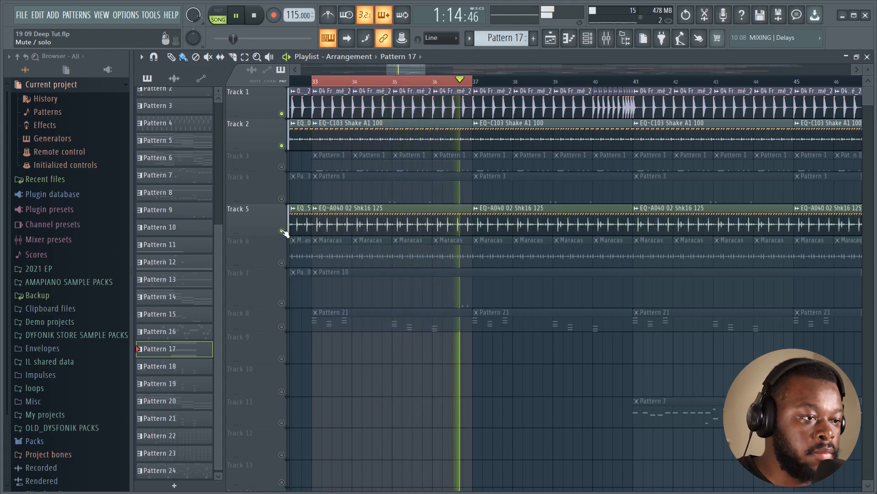
left_click(282, 263)
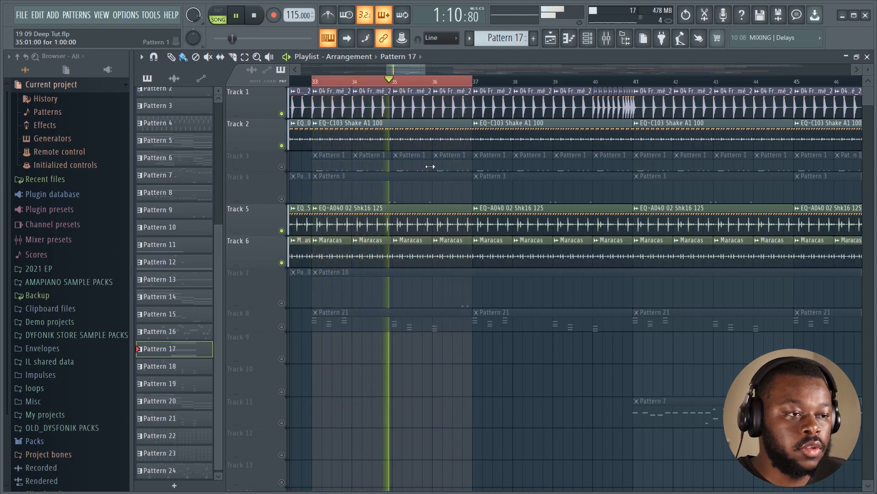
key("space")
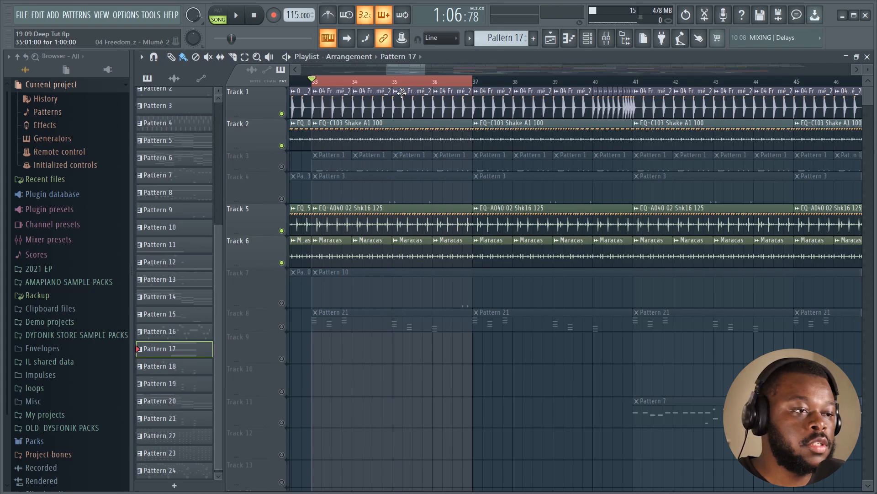
- Unmute Track 4 and Track 7 to add them to the looped percussion, and stop the song after listening
left_click(286, 199)
key("space")
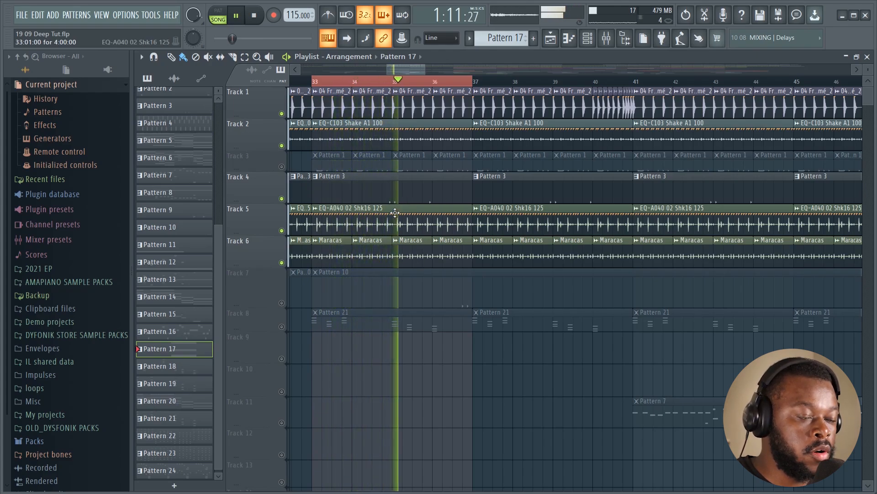
left_click(283, 302)
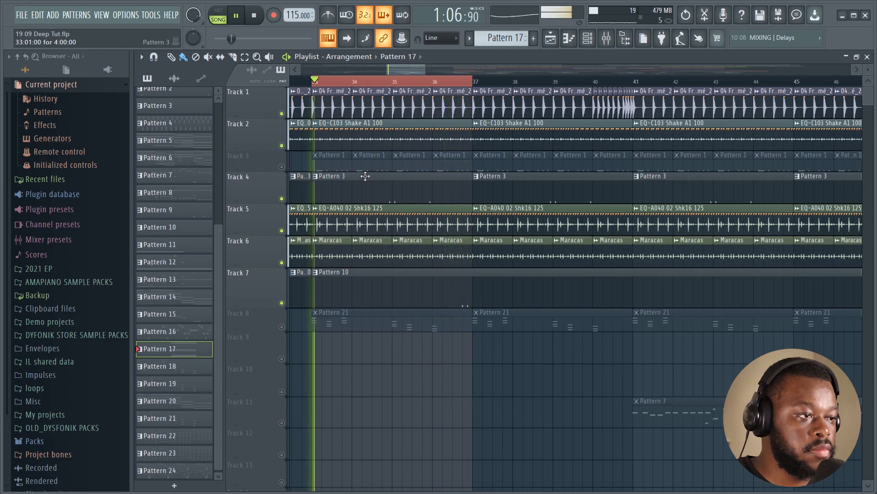
key("space")
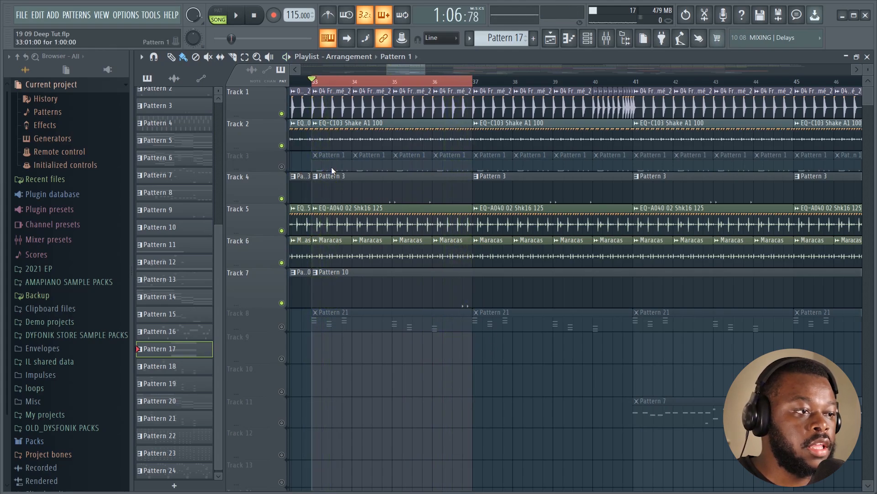
- Examine Track 3's Pattern 1 in the channel rack, selecting the SFX Cym Noisy channel, and unmute Track 3 in the playlist
left_click(331, 166)
left_click(586, 42)
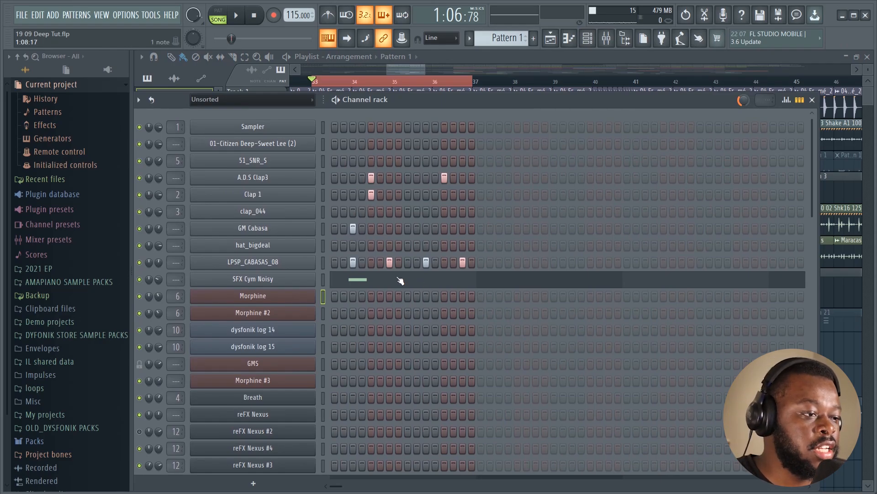
left_click(322, 282)
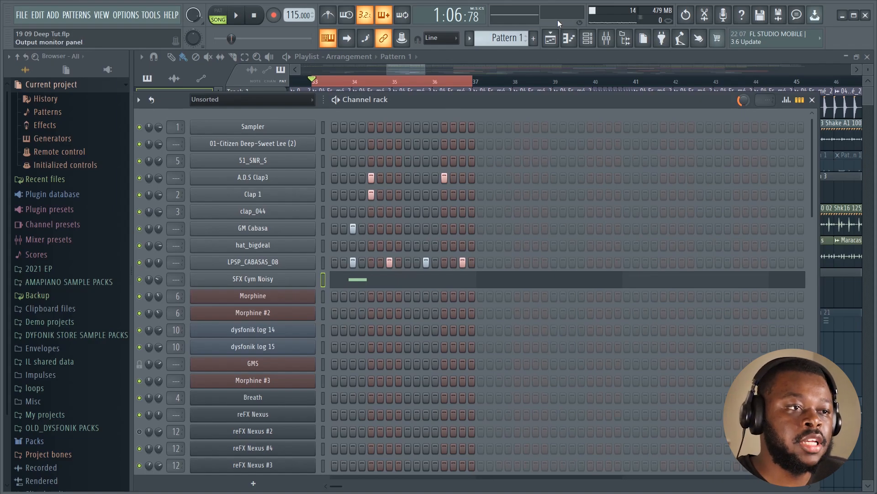
left_click(560, 38)
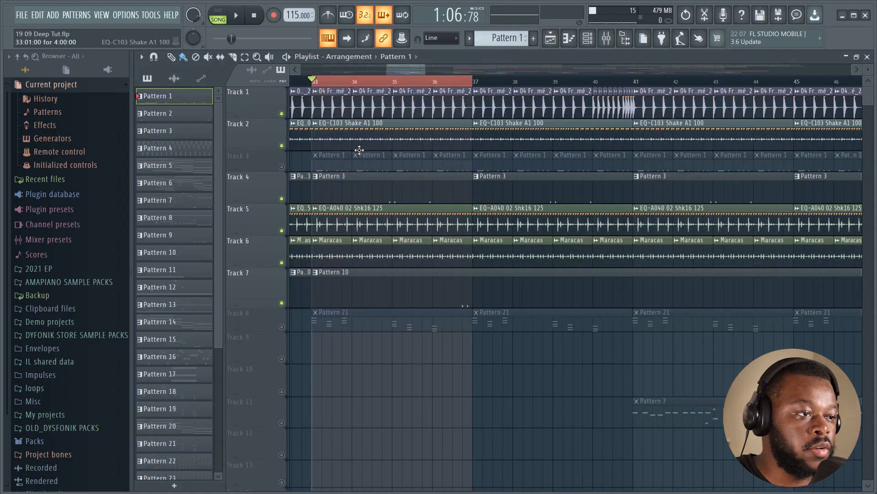
left_click(281, 167)
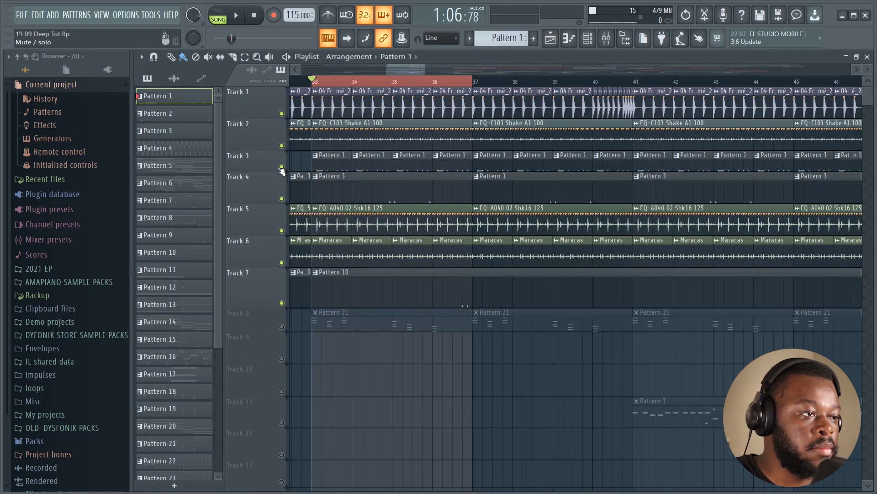
- Play Pattern 1 by itself in pattern mode while viewing its channel rack steps, and return to the playlist
left_click(585, 38)
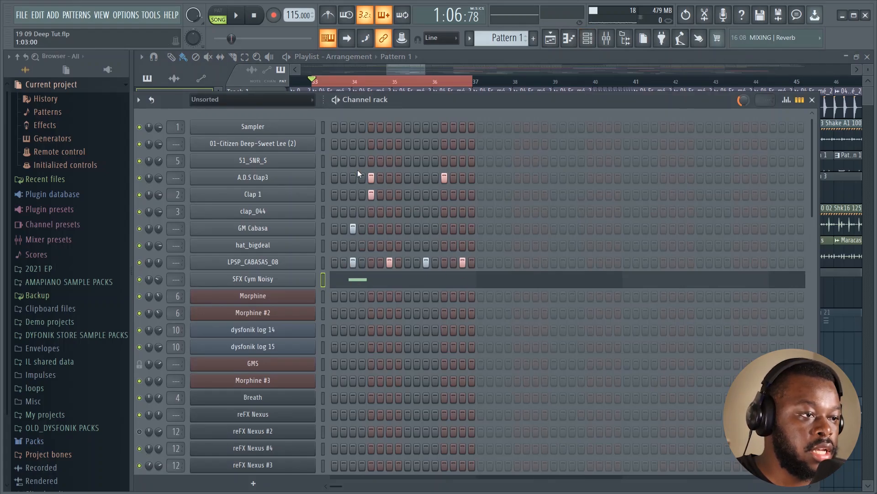
left_click(218, 14)
key("space")
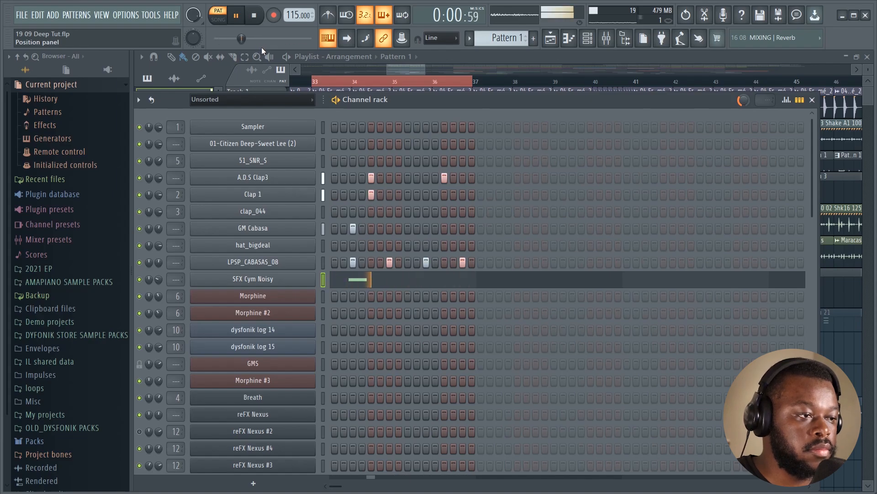
key("space")
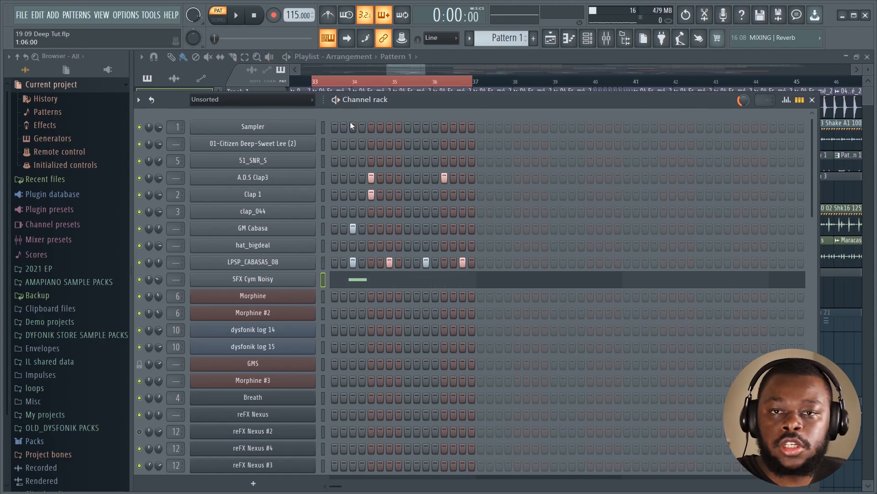
left_click(551, 40)
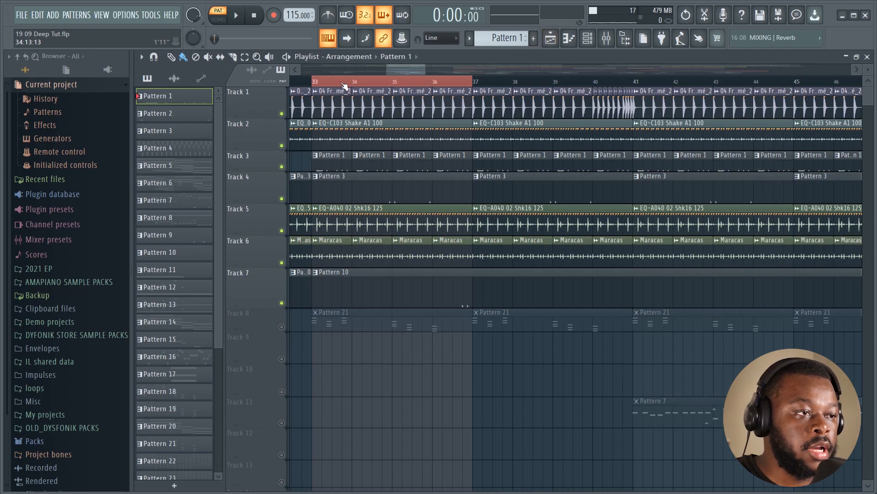
- Switch playback back to song mode and play the selected bars with Track 3 included
left_click(231, 19)
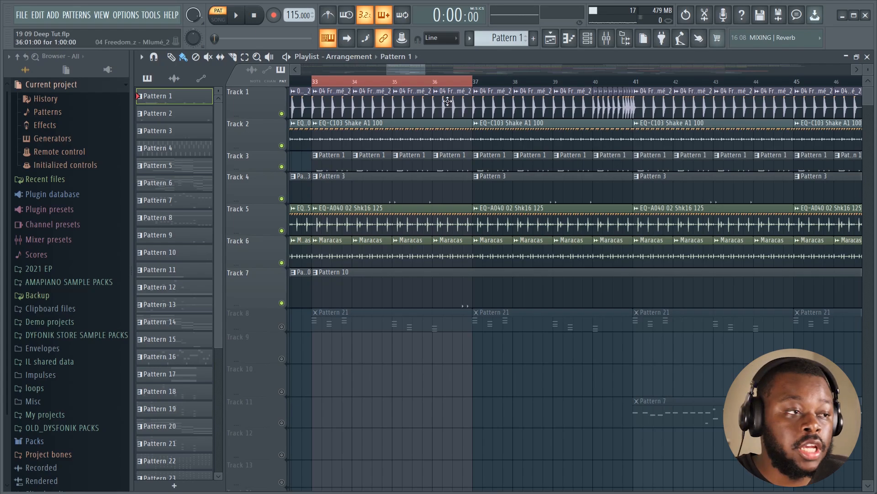
left_click(216, 18)
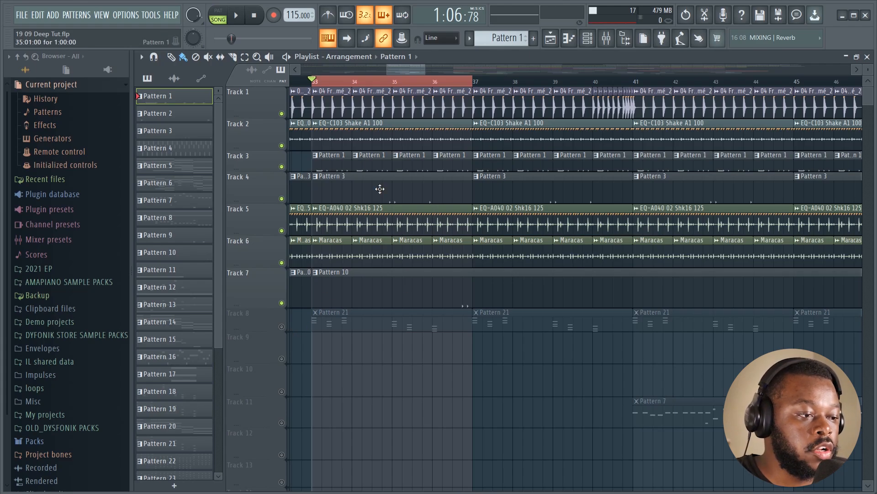
key("space")
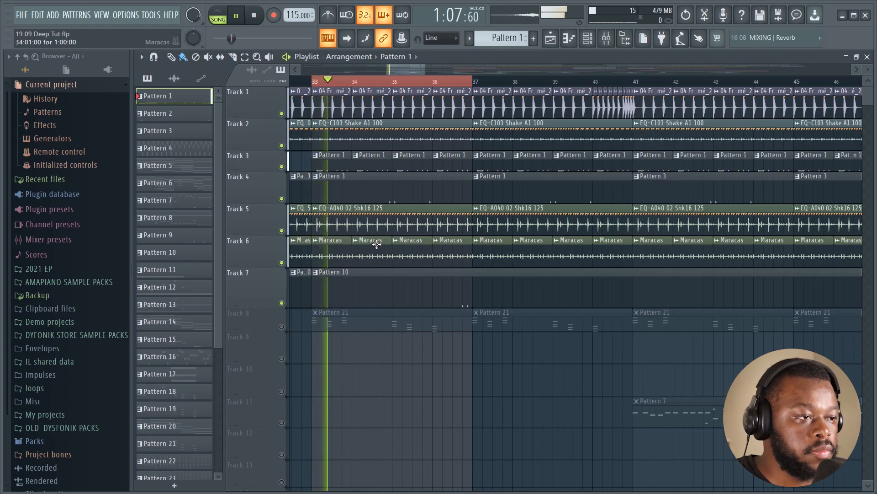
- Examine the Clap 1 and clap_044 mixer tracks and their sends to the Delay and Reverb tracks, and stop playback
left_click(588, 38)
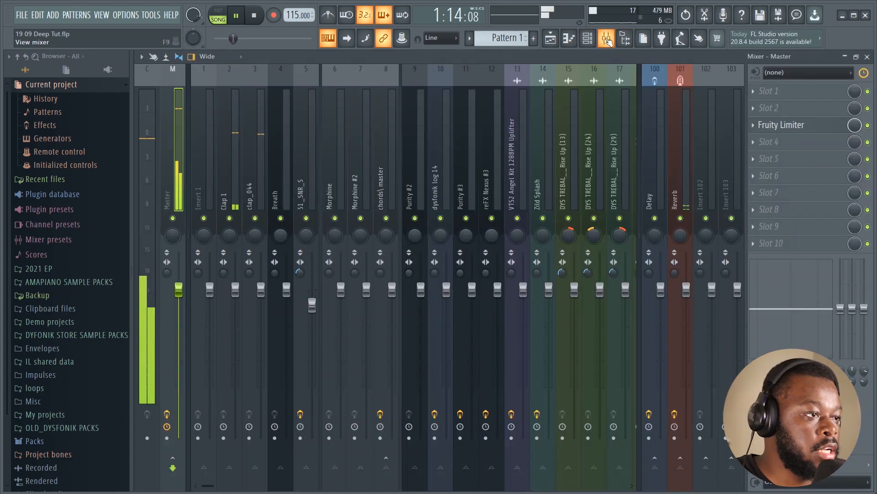
key("F9")
left_click(253, 153)
left_click(231, 148)
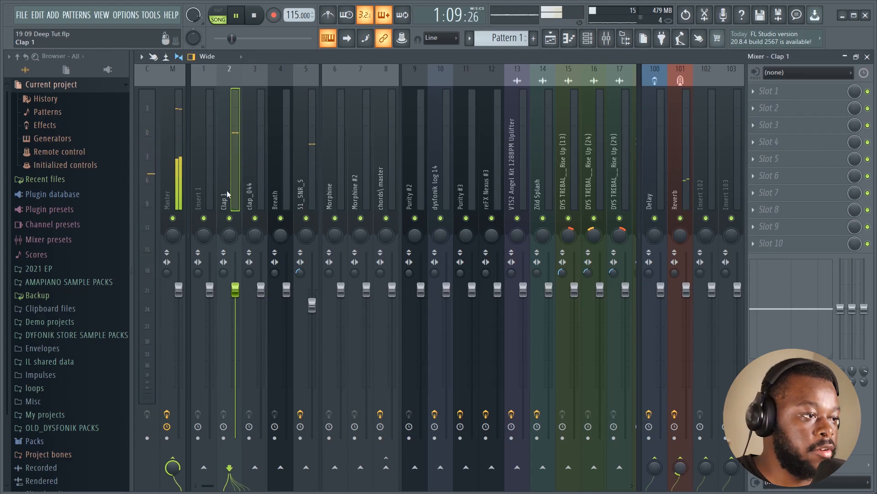
left_click(257, 179)
key("space")
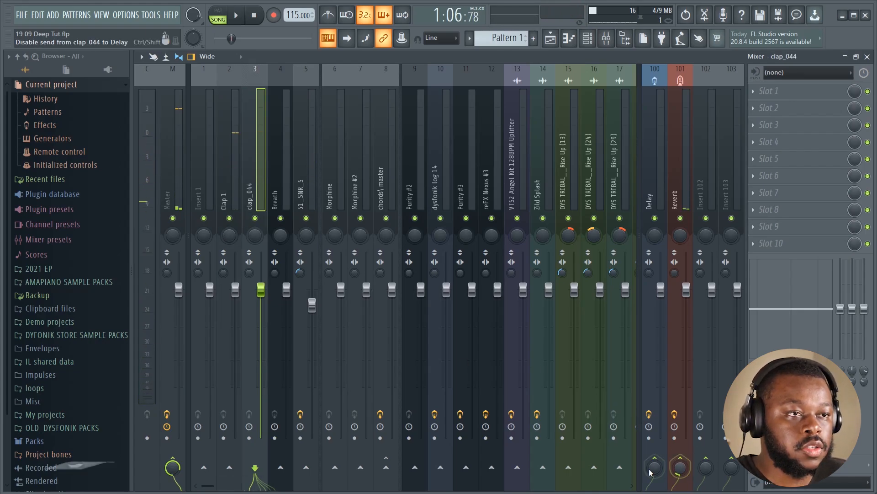
- Return to the playlist, unmute Track 8 and play the selected bars with Pattern 21 added
left_click(607, 39)
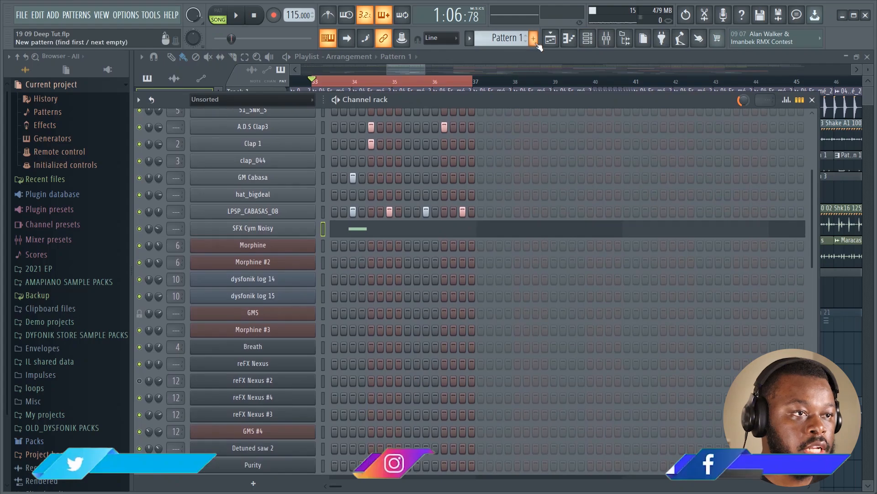
left_click(551, 38)
scroll(352, 314, "down", 3)
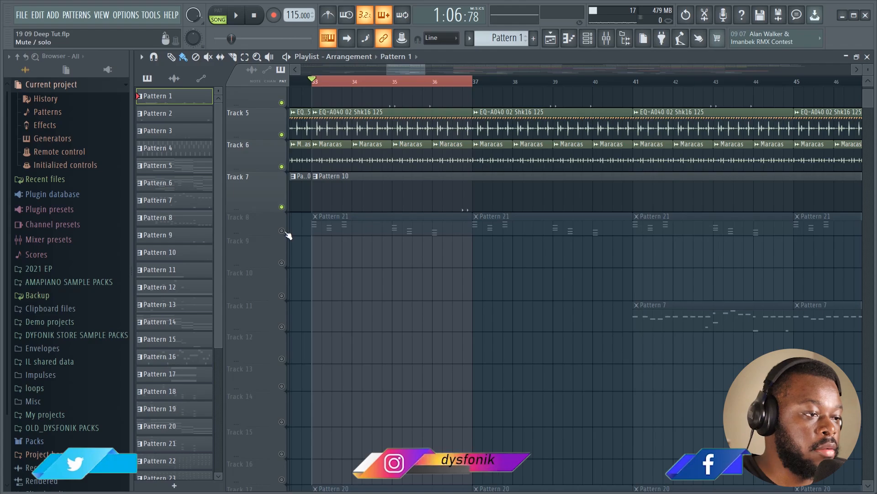
left_click(282, 231)
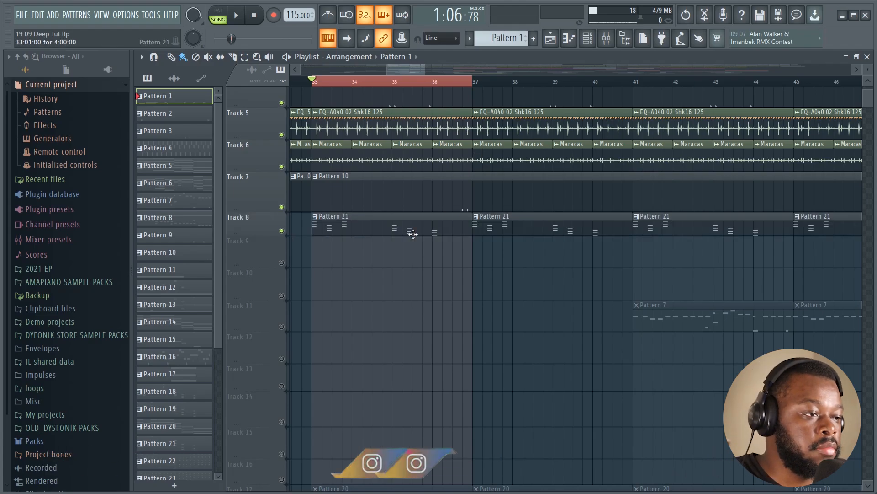
key("space")
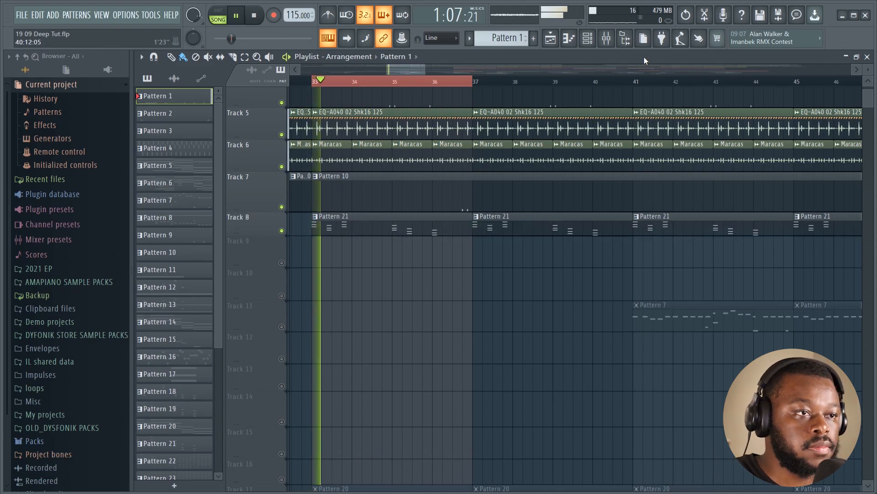
- Open Pattern 21's Xpand!2 channel in the piano roll and examine its chord notes
left_click(588, 38)
left_click(589, 38)
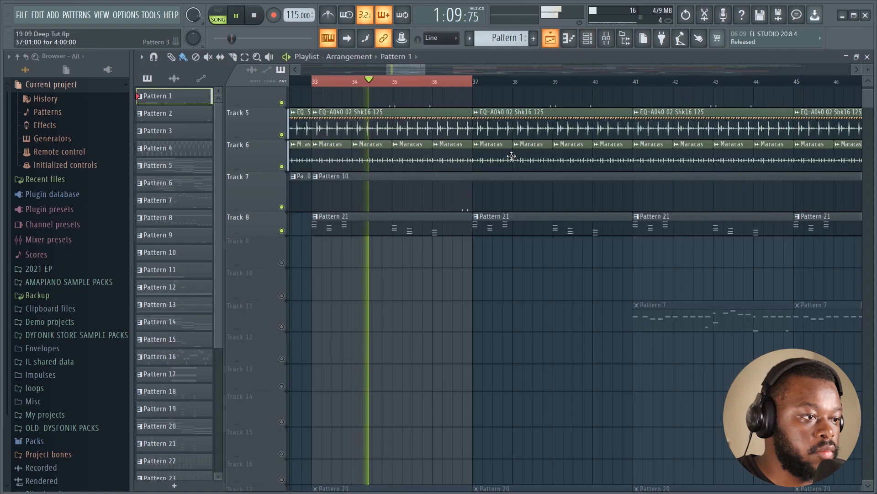
left_click(588, 38)
scroll(410, 279, "down", 6)
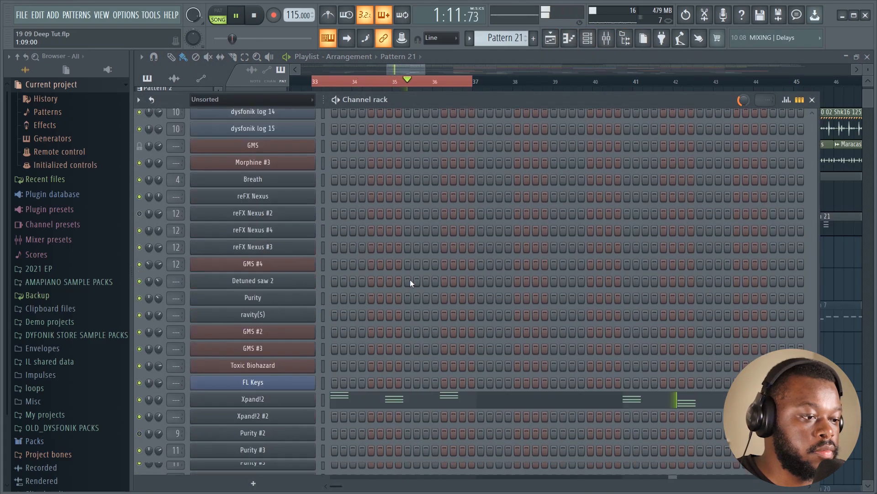
left_click(416, 370)
scroll(381, 299, "up", 2)
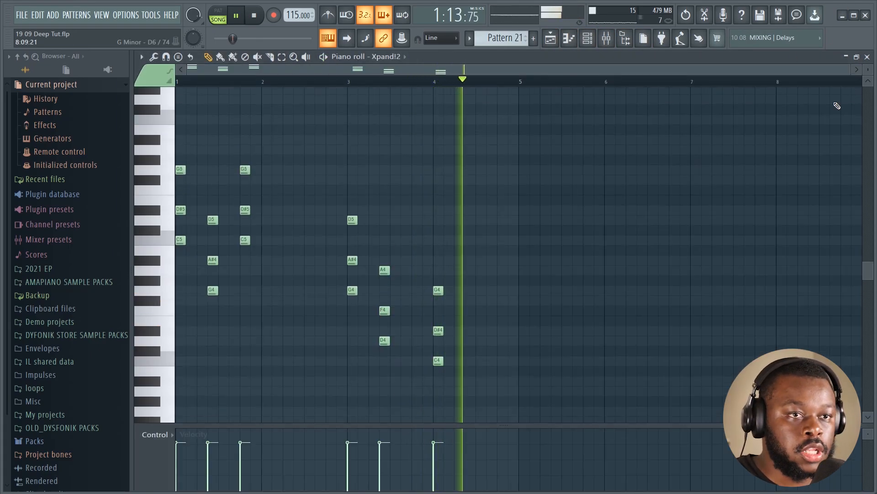
- Open Pattern 21's Xpand!2 instrument from the channel rack to check its loaded sound, close it and return to the playlist
left_click(589, 39)
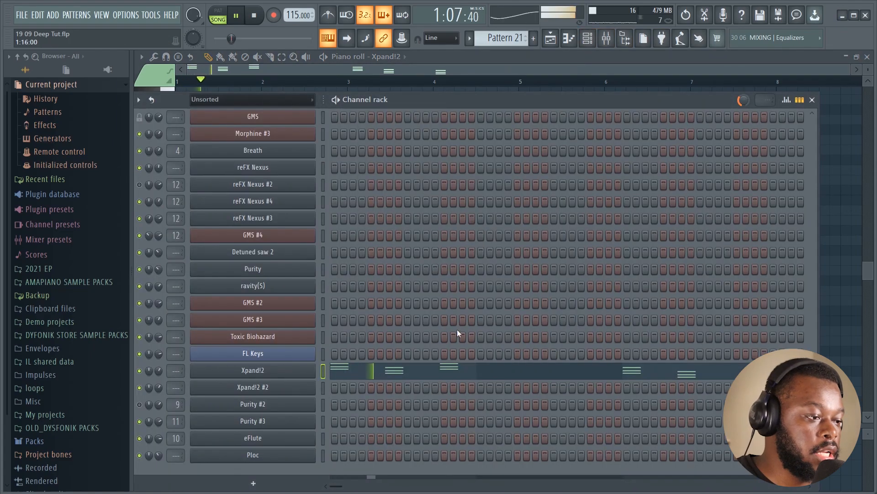
left_click(261, 370)
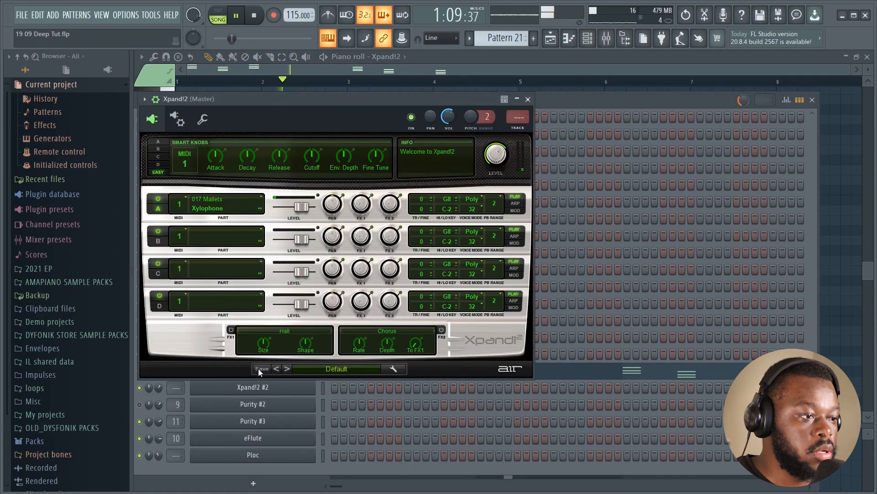
left_click(528, 99)
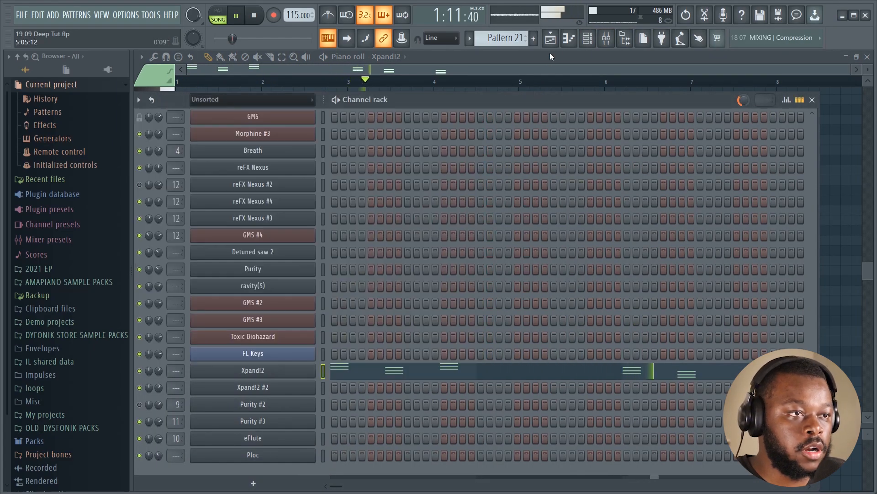
left_click(551, 39)
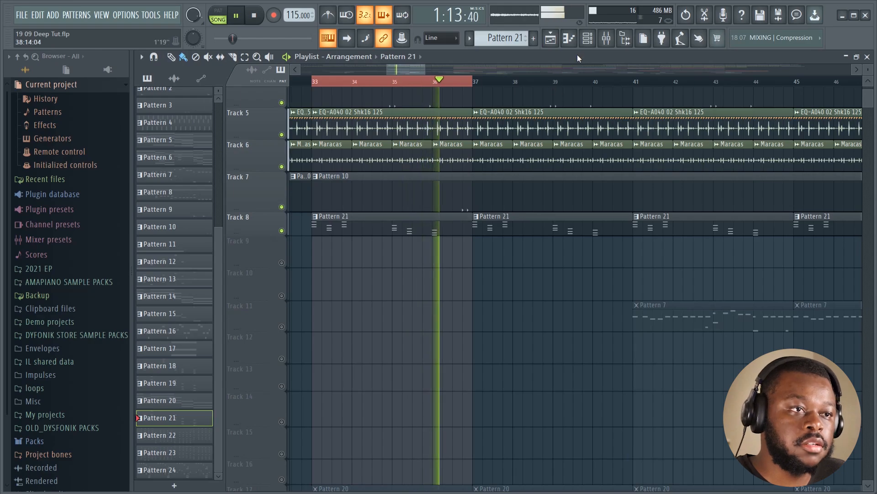
- Reopen Pattern 21's Xpand!2 notes in the piano roll and stamp a C minor chord between the first two chords
left_click(588, 40)
left_click(361, 372)
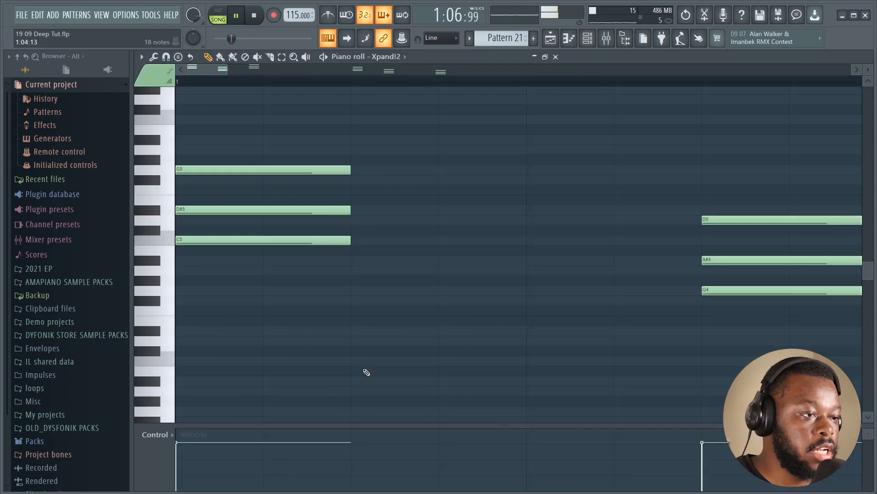
left_click_drag(851, 70, 470, 137)
left_click(178, 56)
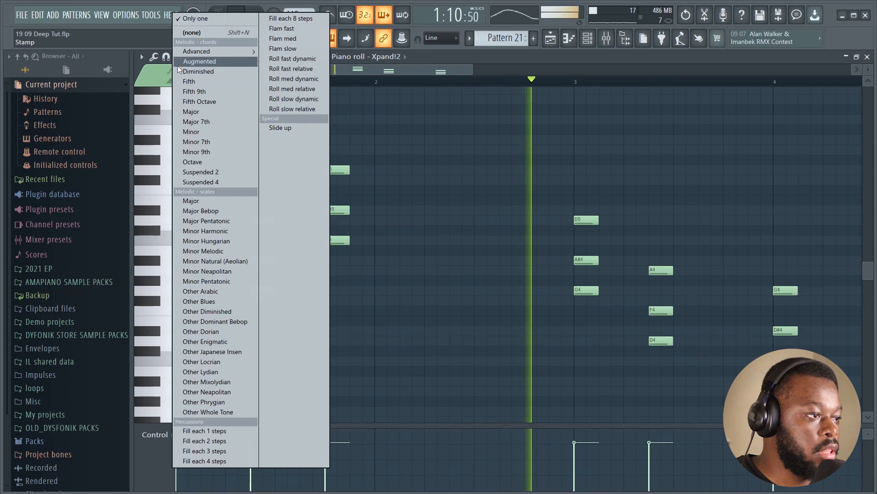
left_click(212, 135)
left_click(206, 240)
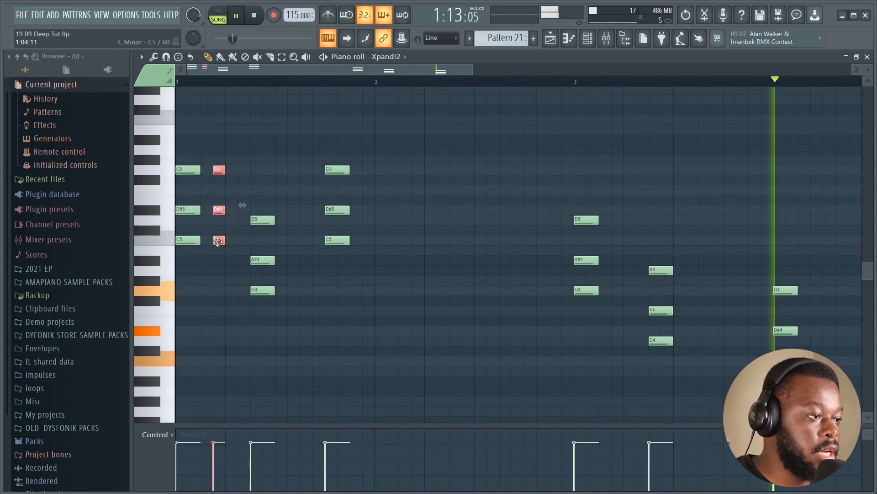
key("space")
- Move the stamped minor chord to B4, D5 and F#5 early in bar 2 and try shifting its middle note alone
left_click_drag(206, 239, 316, 291)
left_click_drag(330, 240, 412, 248)
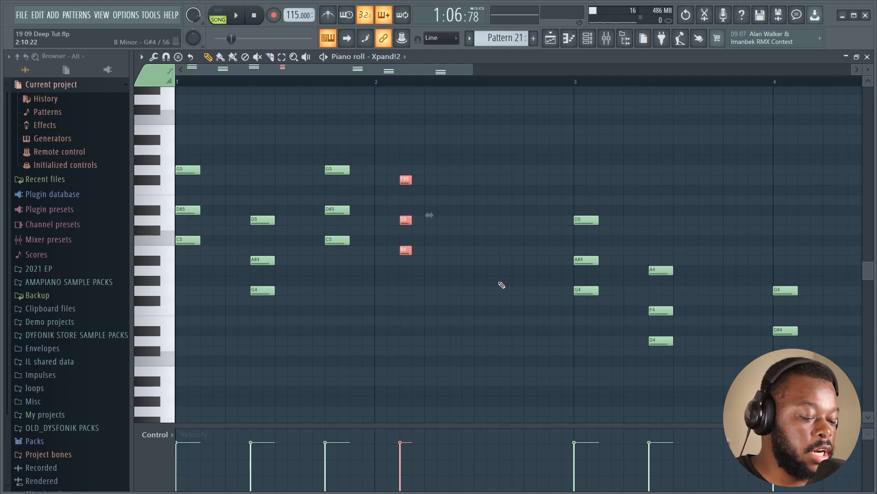
left_click(447, 255, "ctrl")
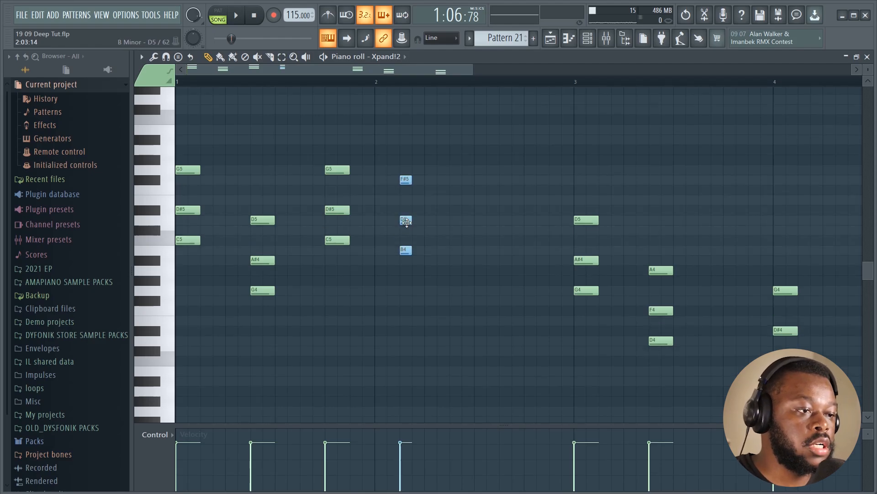
left_click_drag(407, 218, 406, 221)
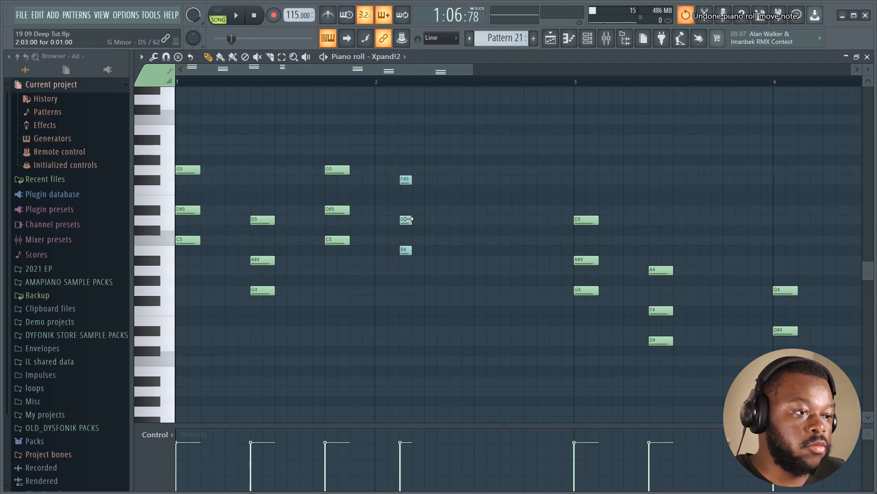
- Select and ungroup the stamped chord in bar 2, and raise its middle note to D#5
left_click_drag(436, 266, 389, 175)
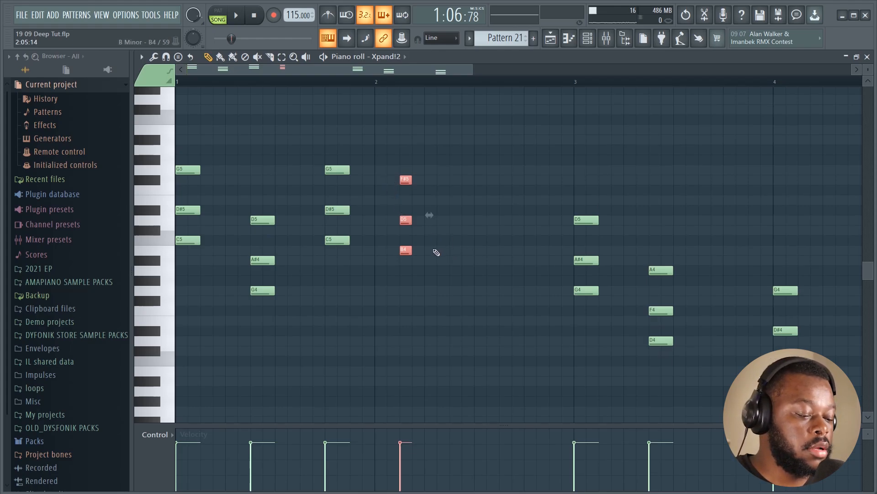
key("alt+g")
left_click_drag(406, 220, 406, 211)
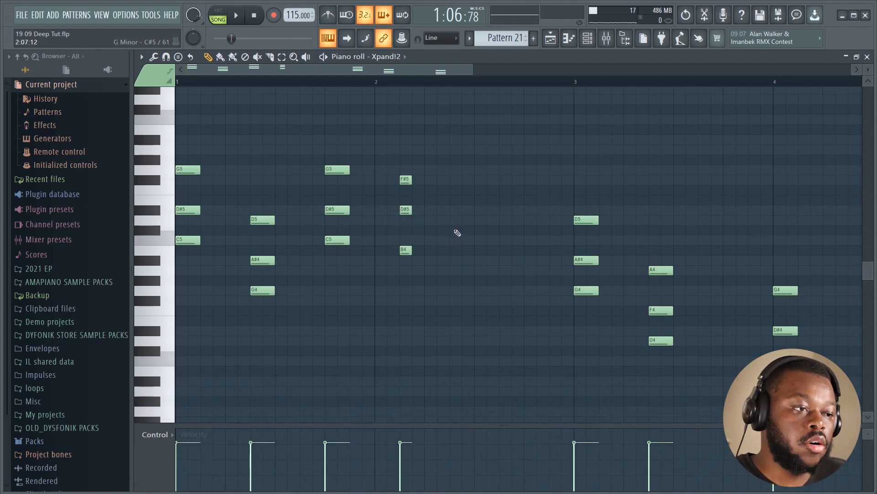
mouse_move(406, 211)
left_mouse_down()
mouse_move(407, 221)
mouse_move(406, 210)
left_mouse_up()
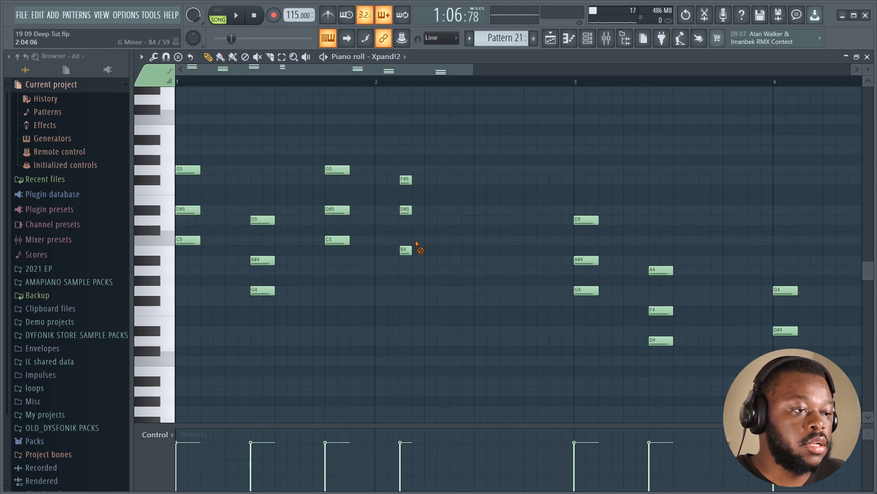
- Delete the notes of the demonstration chord in bar 2
right_click(406, 210)
right_click(406, 180)
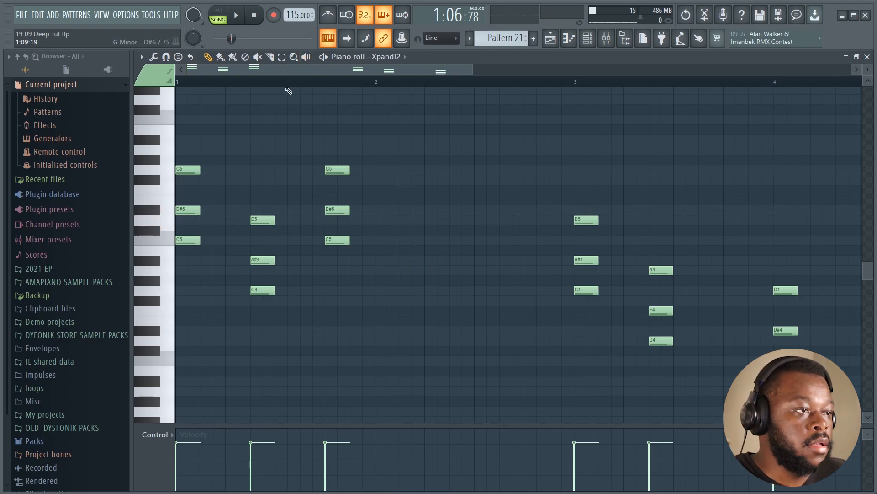
scroll(358, 86, "down", 2)
- Return to the playlist, unmute Track 26 and play the selected bars briefly with Pattern 18 added
left_click(551, 38)
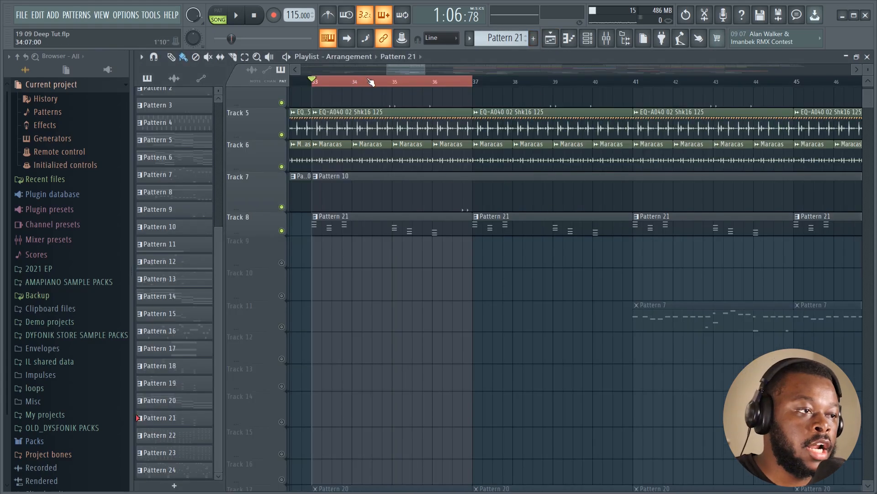
scroll(368, 182, "down", 6)
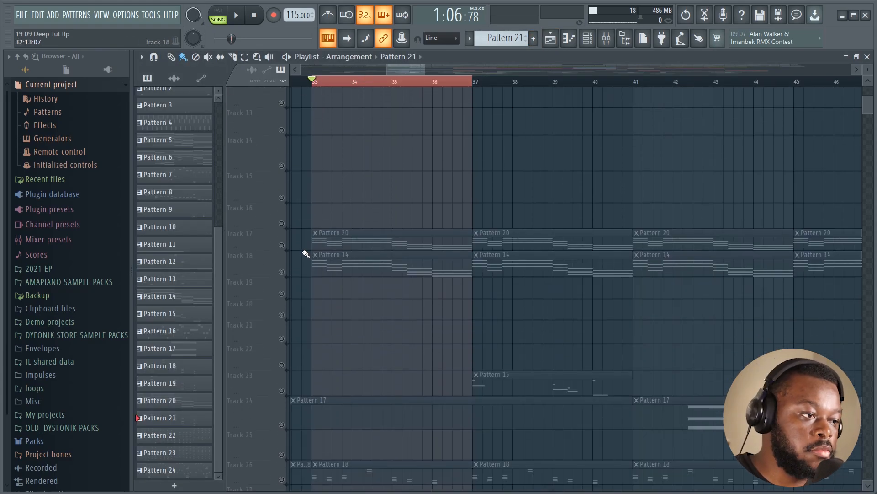
scroll(322, 314, "down", 3)
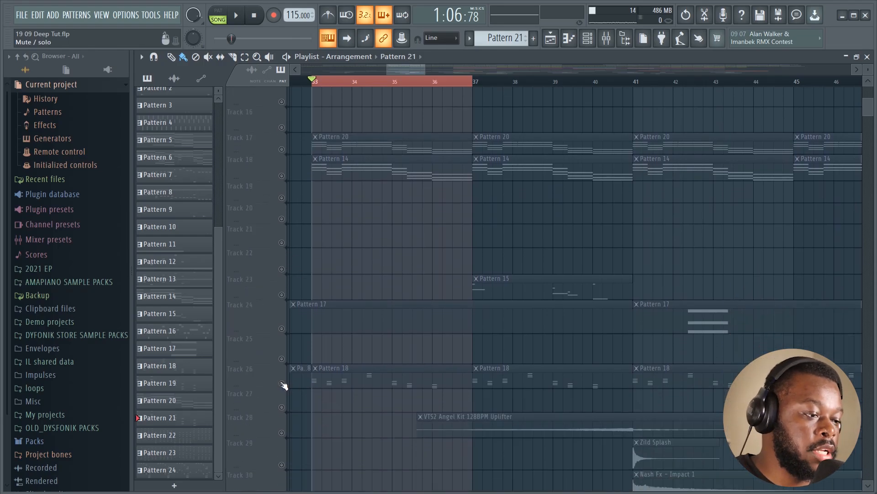
left_click(283, 385)
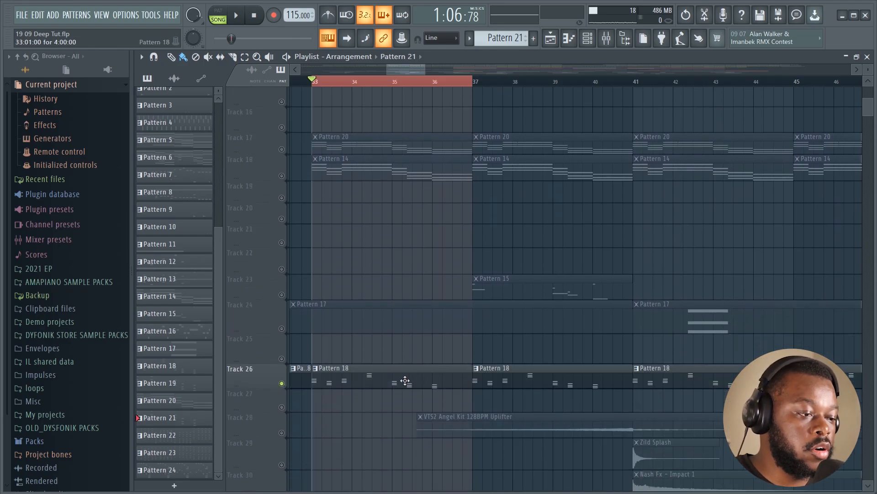
key("space")
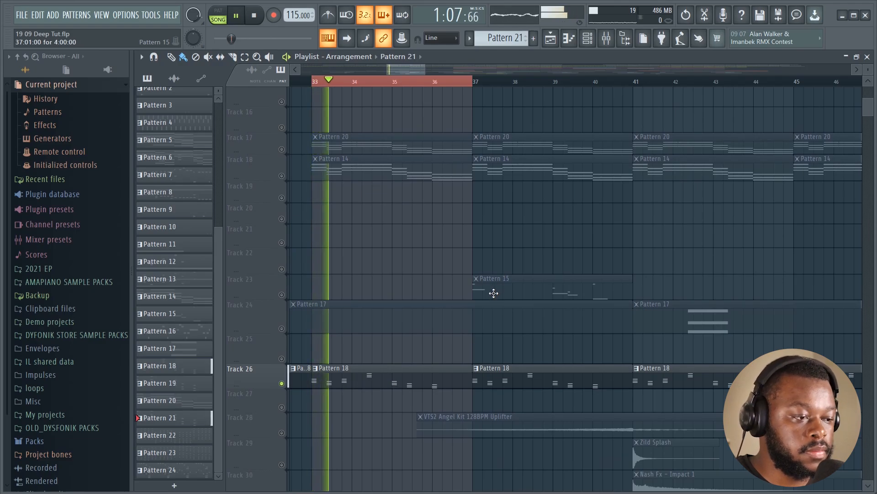
key("space")
- Play Pattern 18 alone in pattern mode and examine its Xpand!2 #2 instrument and chord notes
left_click(428, 383)
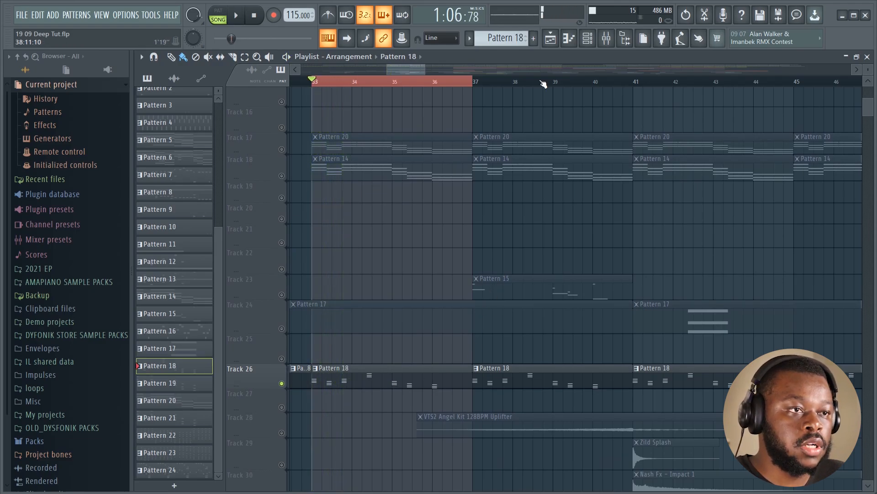
left_click(588, 40)
left_click(218, 15)
key("space")
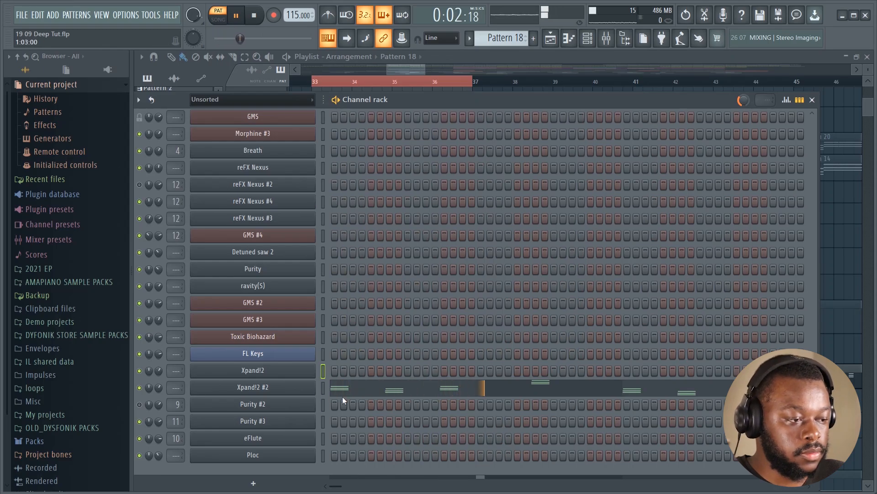
left_click(303, 389)
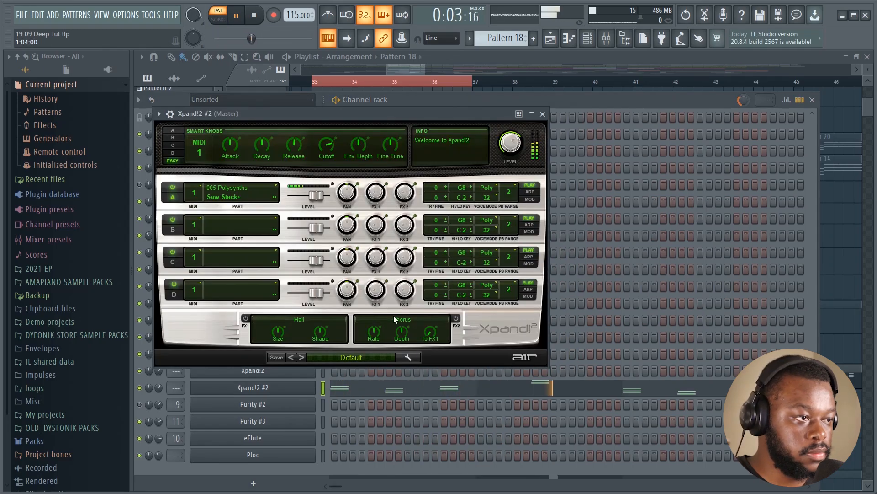
left_click(631, 388)
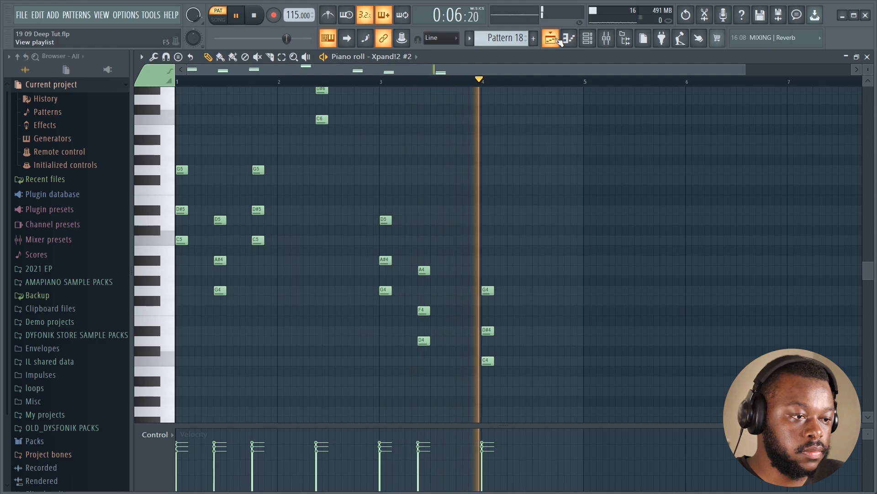
- Return to the playlist in song mode and unmute Tracks 17 and 18 to add Patterns 20 and 14
key("F5")
key("l")
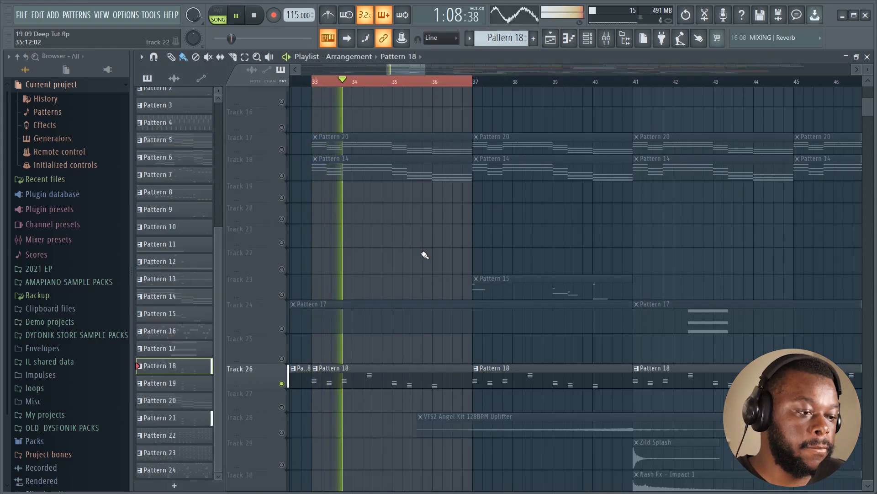
scroll(435, 244, "up", 5)
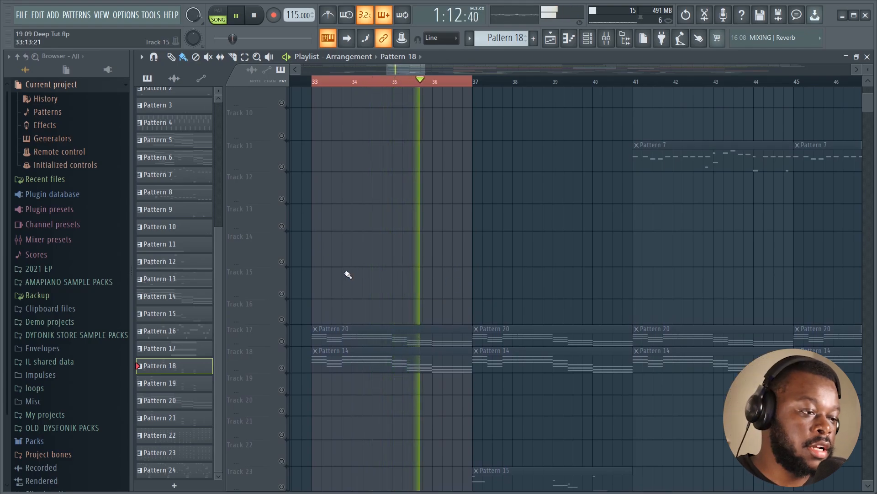
left_click(281, 341)
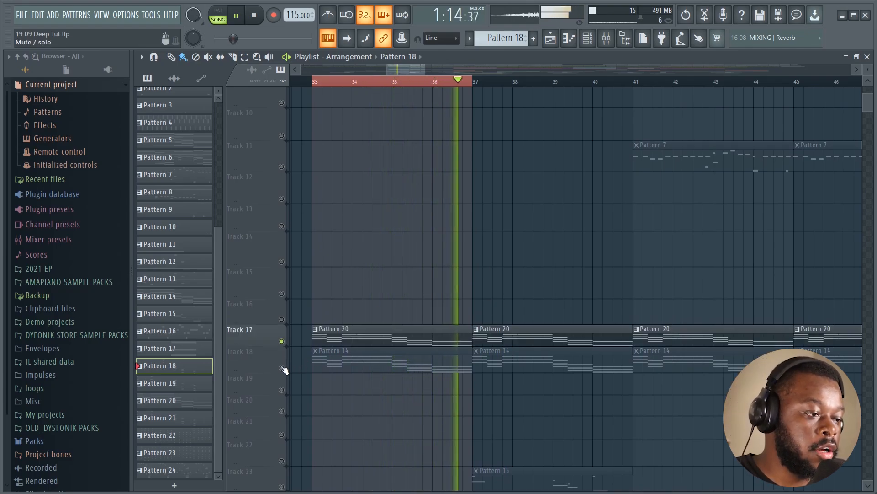
left_click(282, 367)
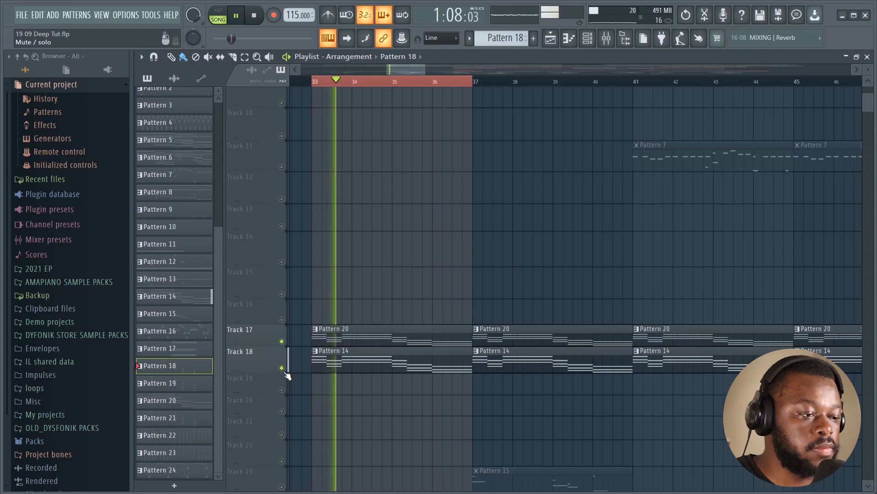
- Inspect which channel Pattern 20 uses in the channel rack and return to the playlist
left_click(410, 343)
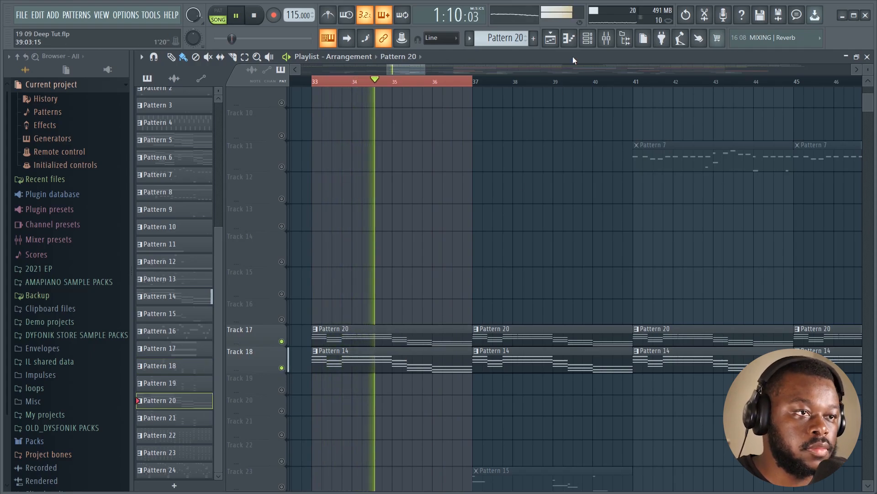
left_click(588, 39)
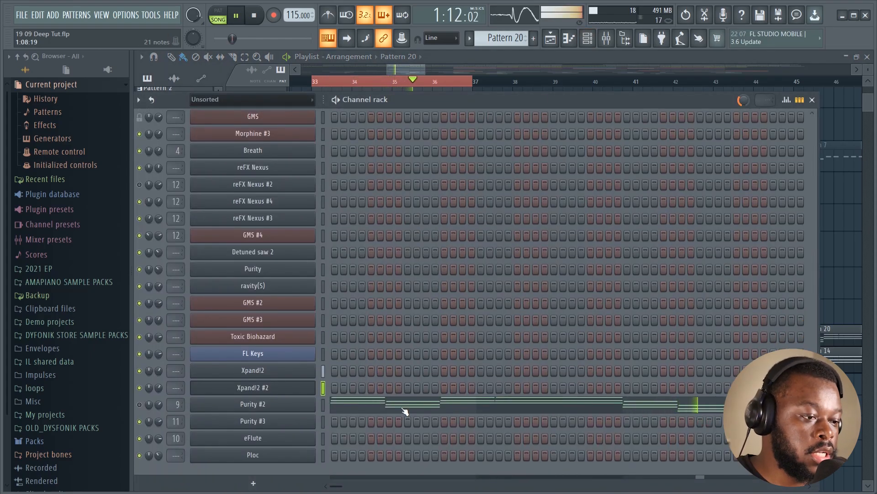
left_click(551, 42)
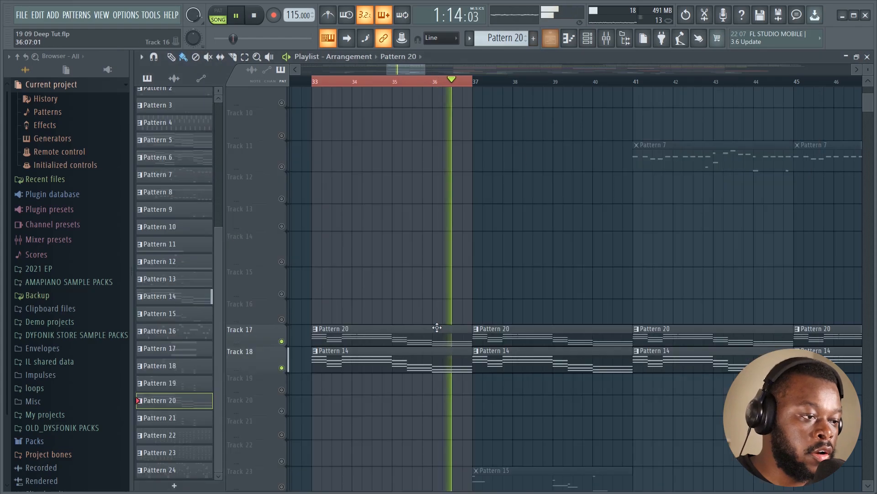
- Select Pattern 14, find its Morphine channels in the channel rack and stop playback
left_click(434, 362)
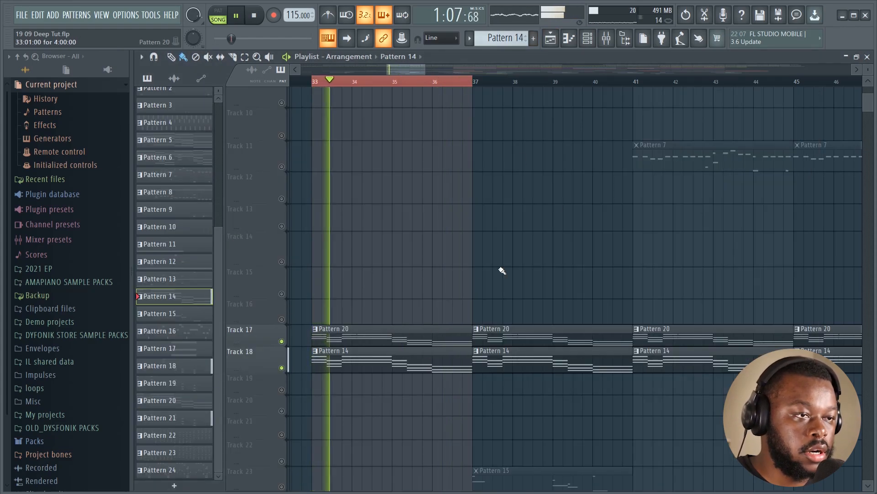
key("F6")
scroll(374, 398, "up", 5)
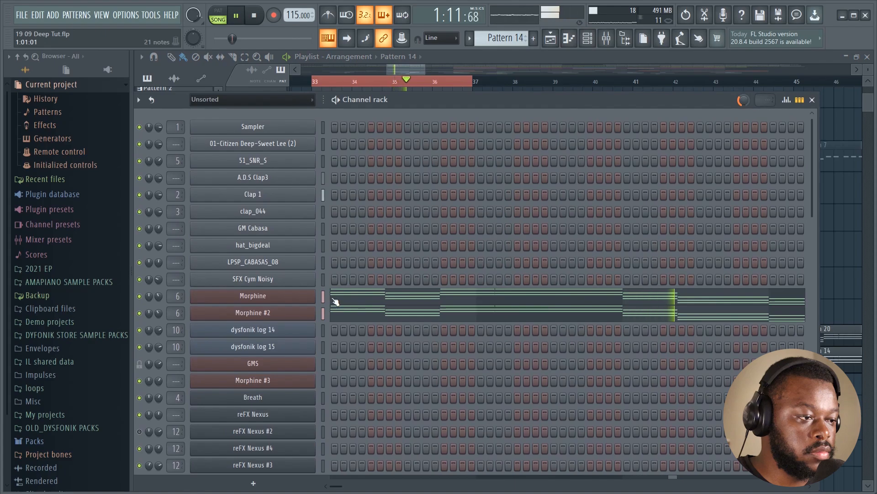
key("space")
- Open Pattern 14's Morphine notes in the piano roll and examine the first chords' note starts up close
left_click(354, 300)
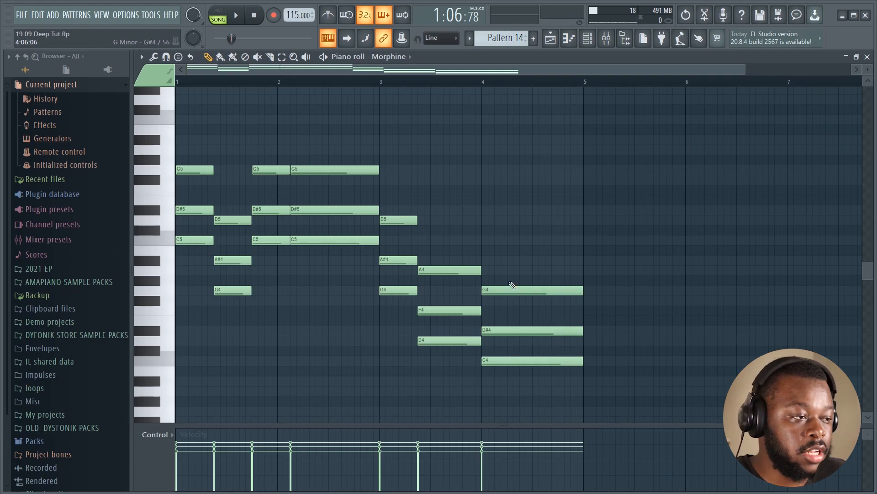
scroll(345, 287, "up", 1)
scroll(281, 275, "down", 2)
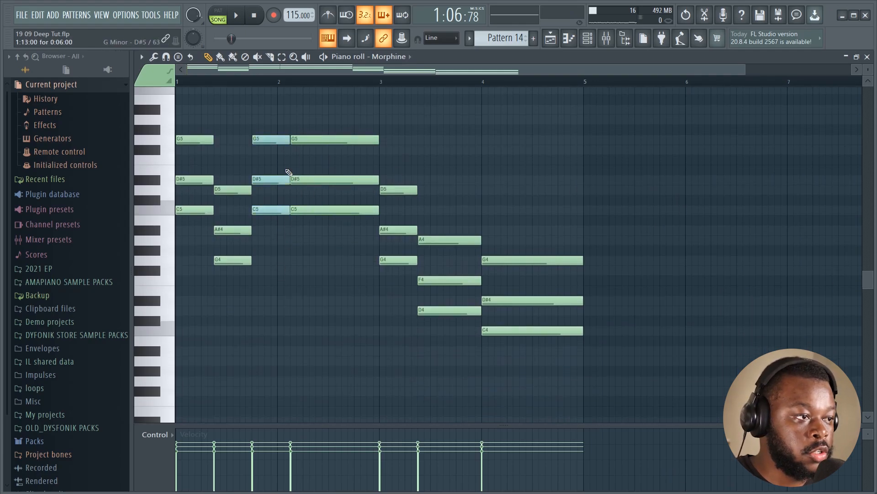
left_click_drag(741, 71, 259, 110)
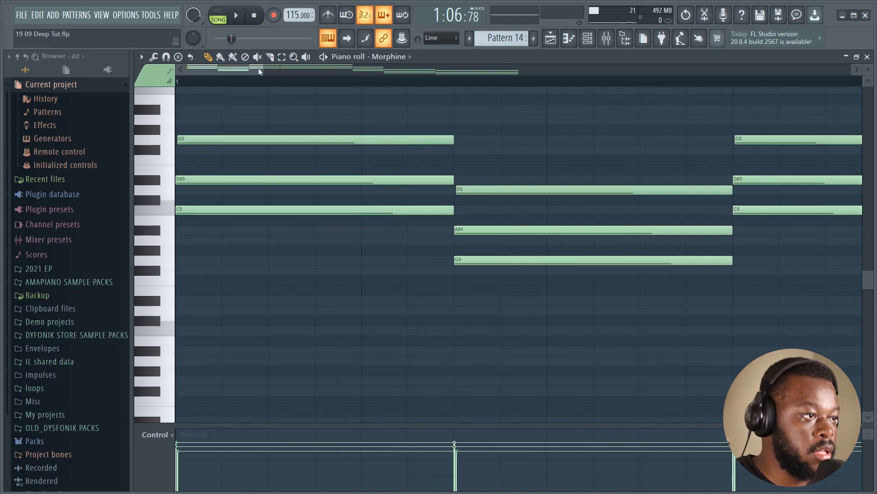
- Examine the note starts of Pattern 14's Morphine chords, bring up the Strumizer tool and close it without applying a strum
left_click_drag(258, 67, 228, 70)
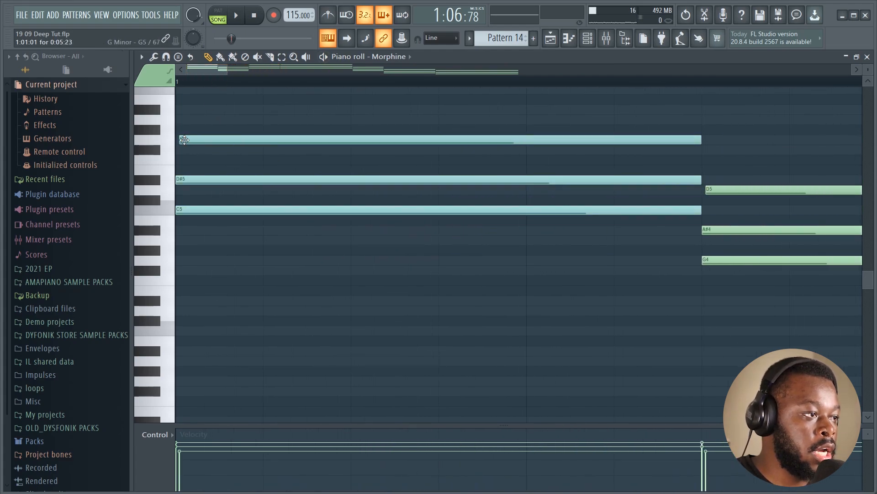
left_click_drag(228, 70, 348, 71)
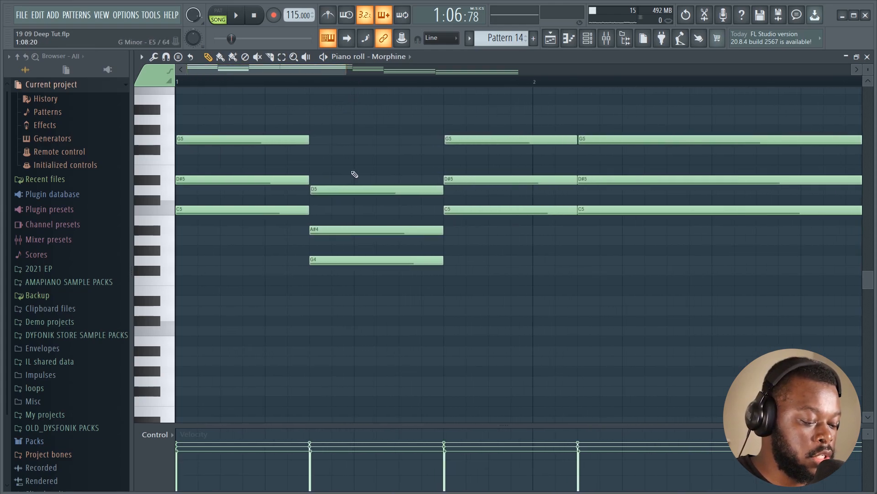
key("alt+s")
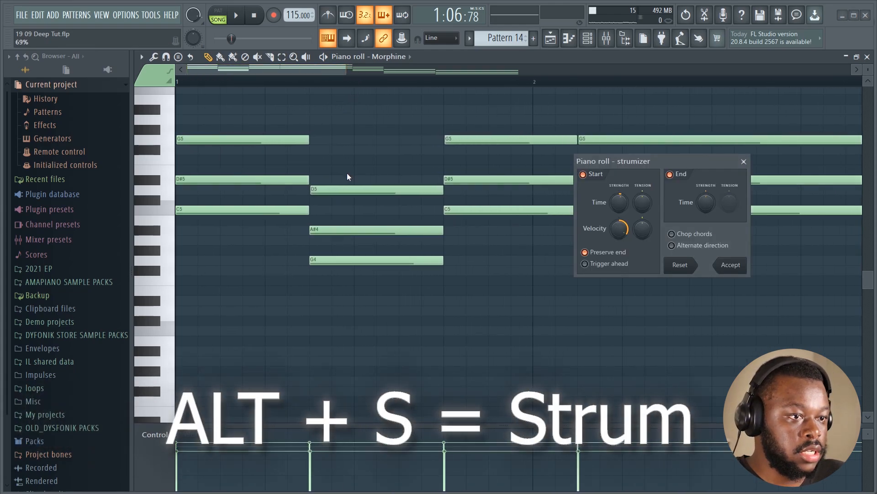
left_click_drag(612, 162, 581, 163)
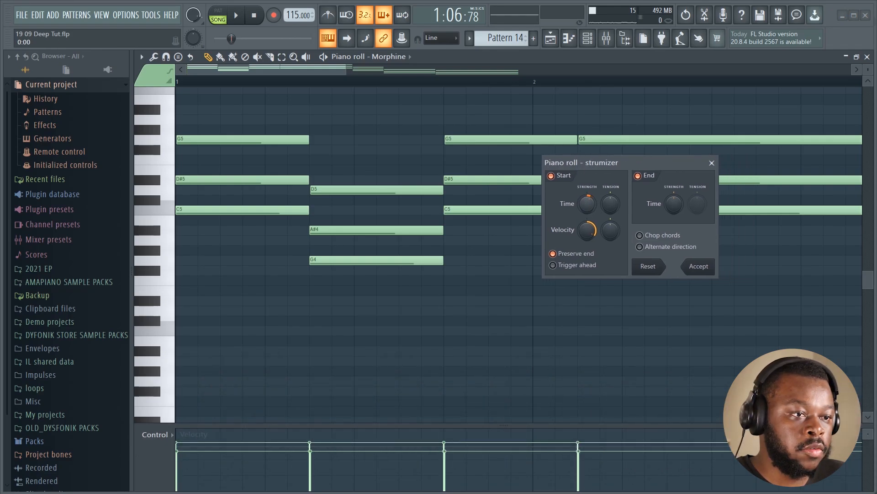
left_click(712, 163)
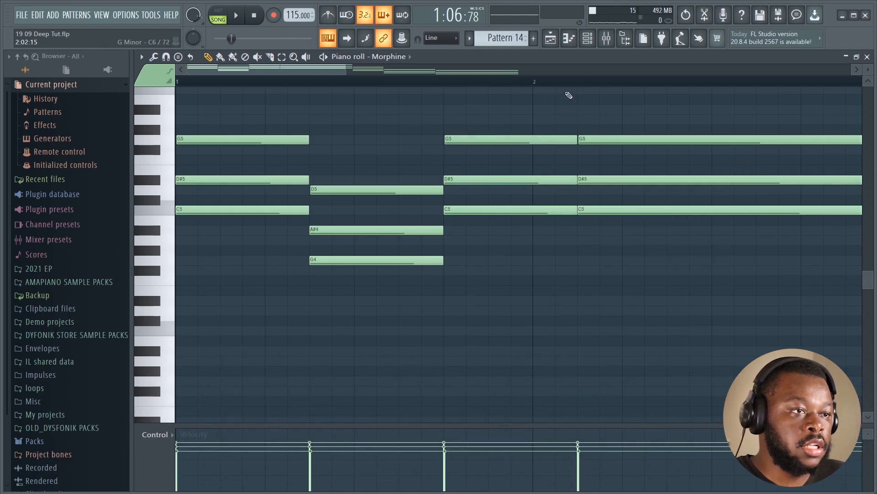
- View Pattern 14's full chord progression in the piano roll, return to the playlist and start playback from bar 33
left_click_drag(348, 71, 541, 45)
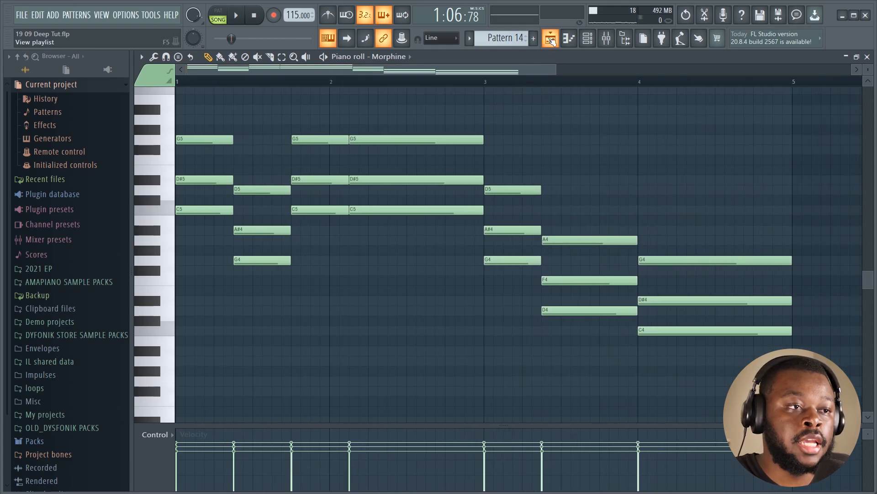
left_click(551, 39)
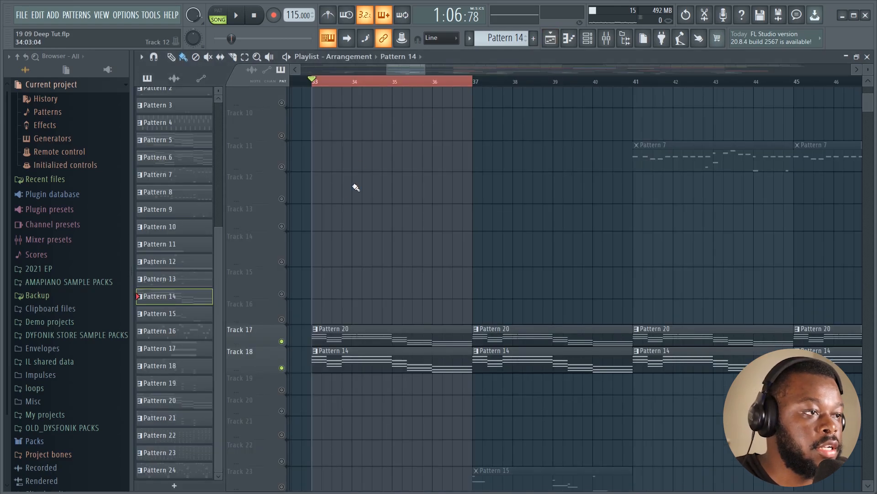
left_click(235, 16)
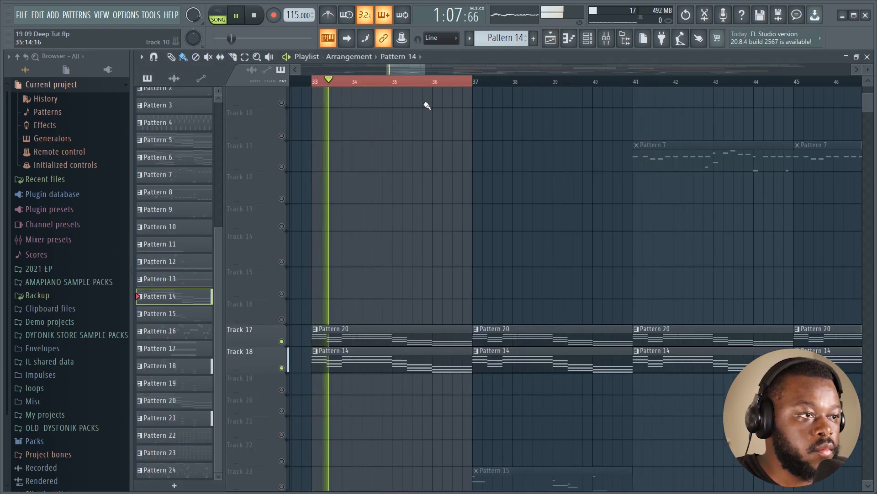
- Clear the loop selection starting at bar 33 and unmute Tracks 23, 24 and 27 through 31 during playback
scroll(422, 85, "down", 3)
scroll(427, 221, "down", 6)
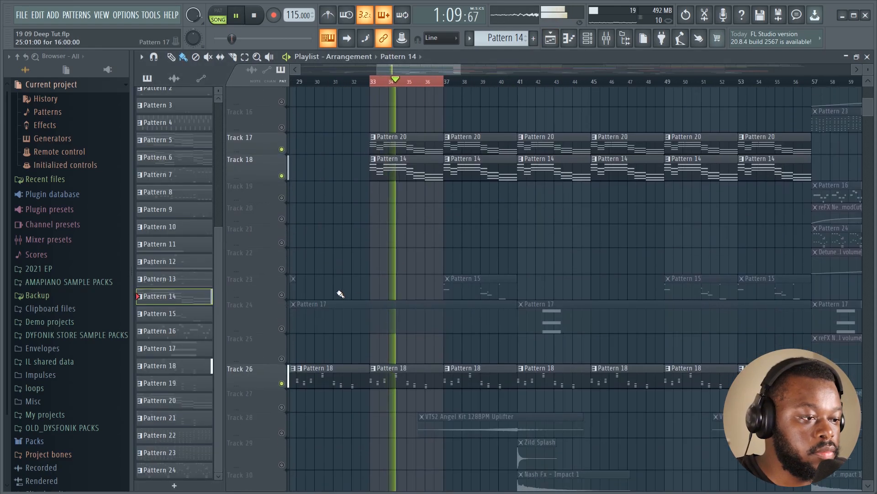
scroll(364, 275, "up", 10)
scroll(365, 275, "down", 8)
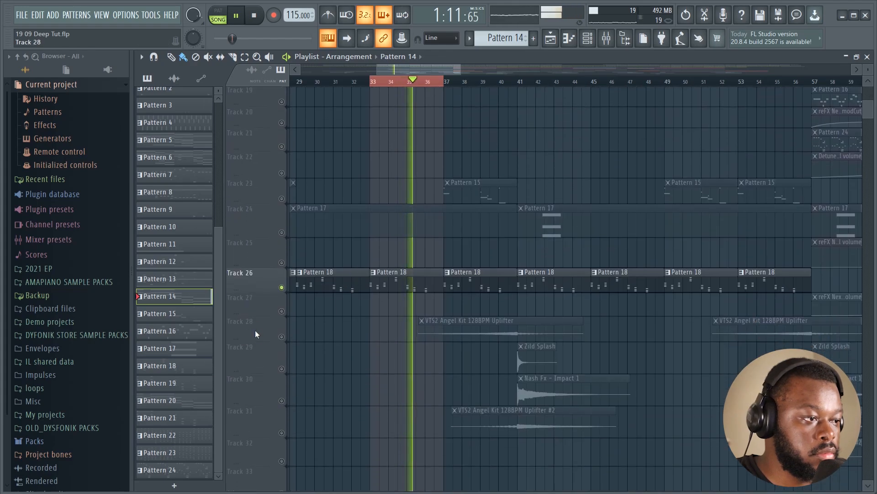
left_click(371, 89)
left_click(281, 198)
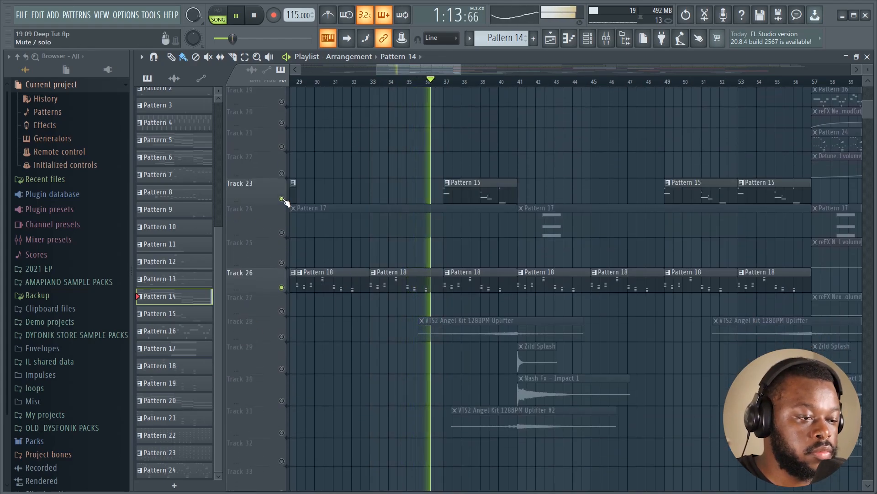
left_click(282, 311)
left_click(281, 337)
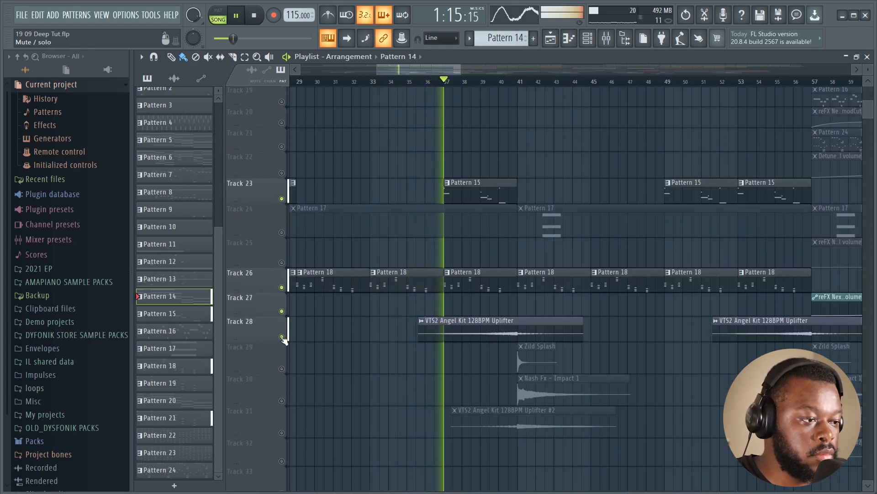
left_click(281, 368)
left_click(281, 400)
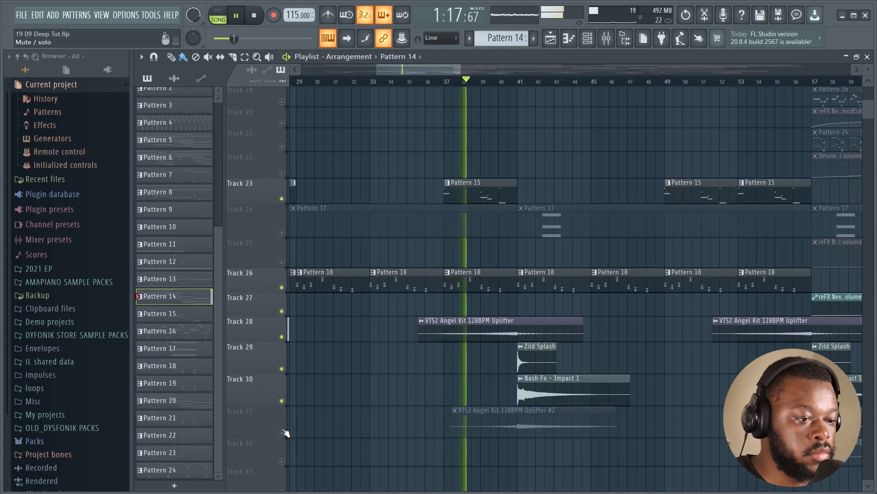
left_click(281, 432)
left_click(281, 232)
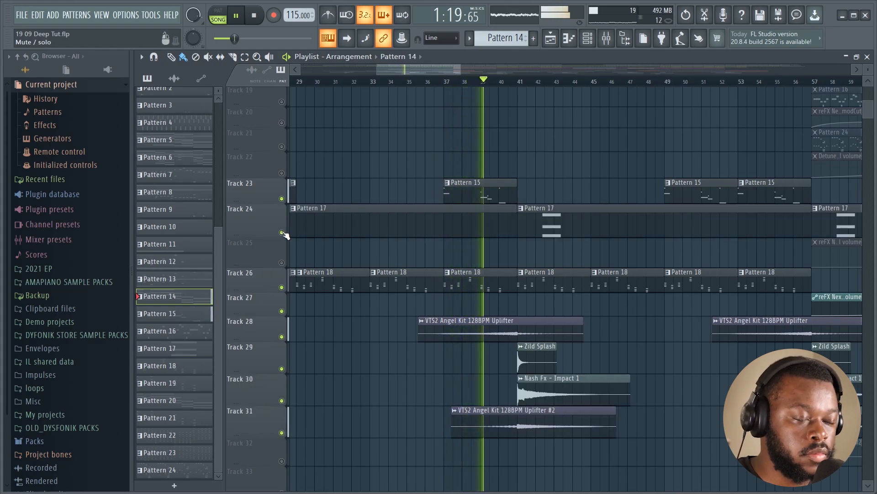
- Stop playback, select Pattern 15 on Track 23 and open its Morphine #3 instrument from the channel rack
scroll(519, 85, "up", 4)
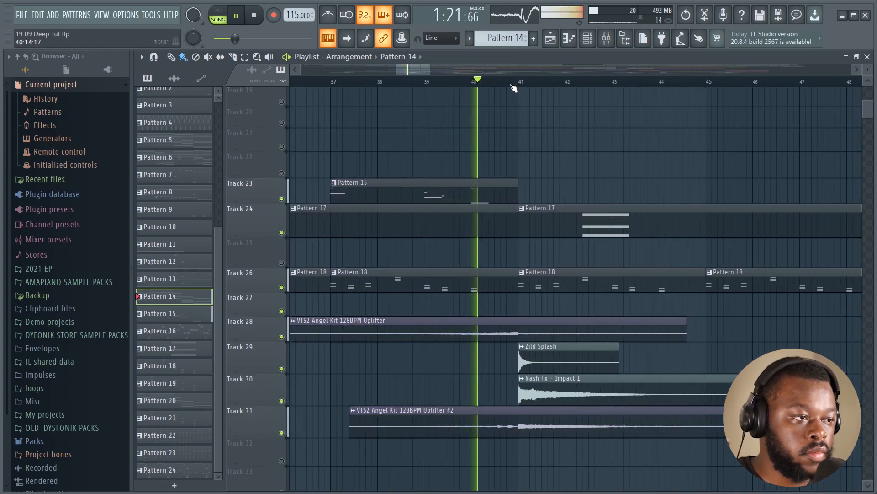
key("space")
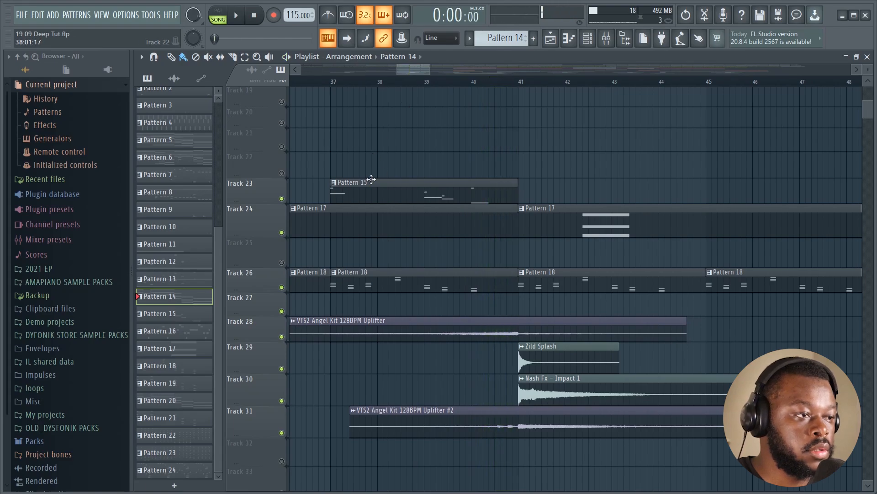
left_click(349, 192)
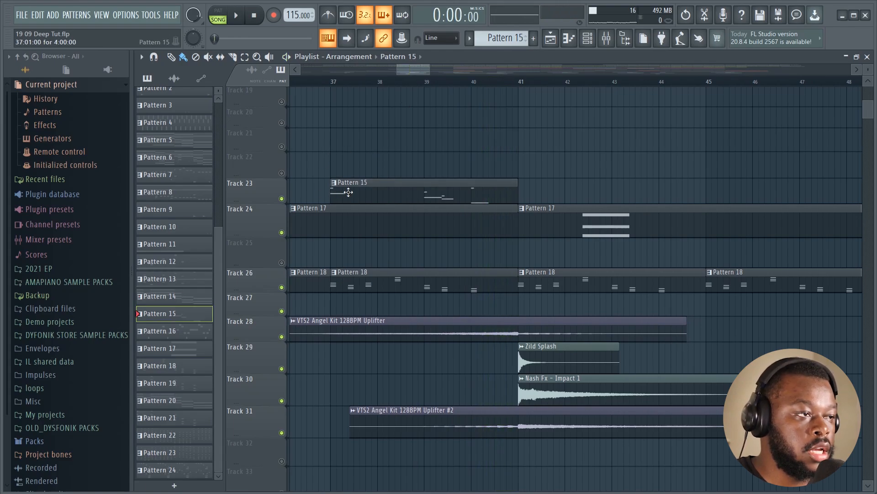
left_click(588, 37)
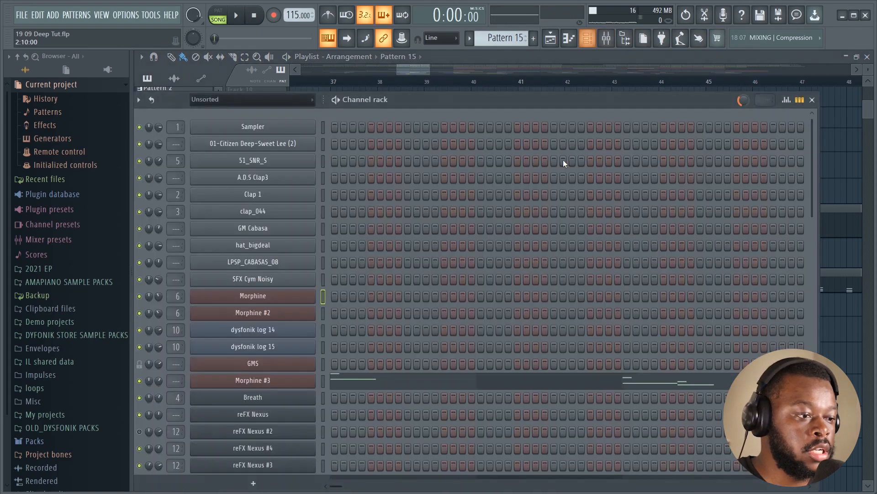
left_click(269, 380)
left_click_drag(410, 188, 391, 122)
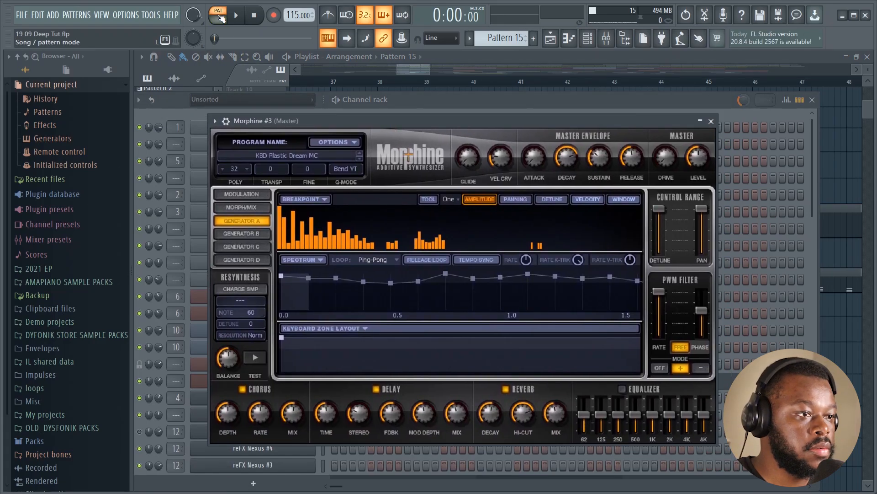
- Play Pattern 15 in pattern mode and inspect its Morphine #3 notes in the piano roll and channel rack
key("space")
key("F7")
scroll(440, 83, "down", 5)
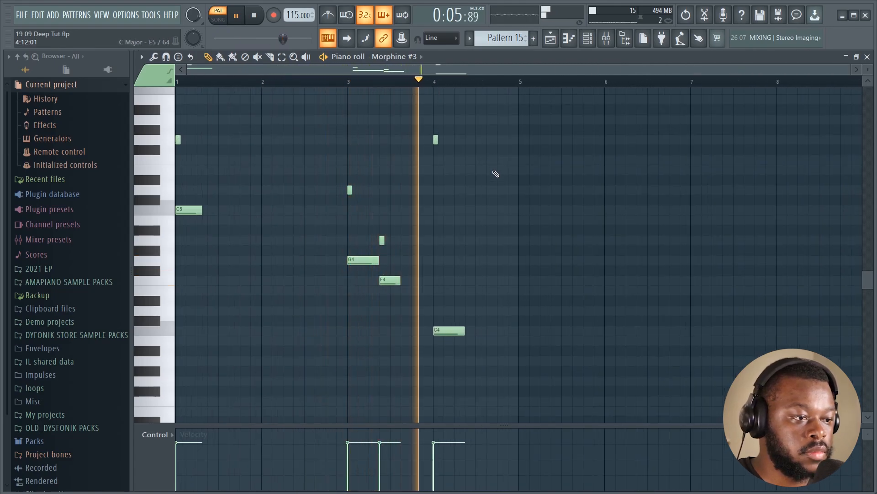
key("space")
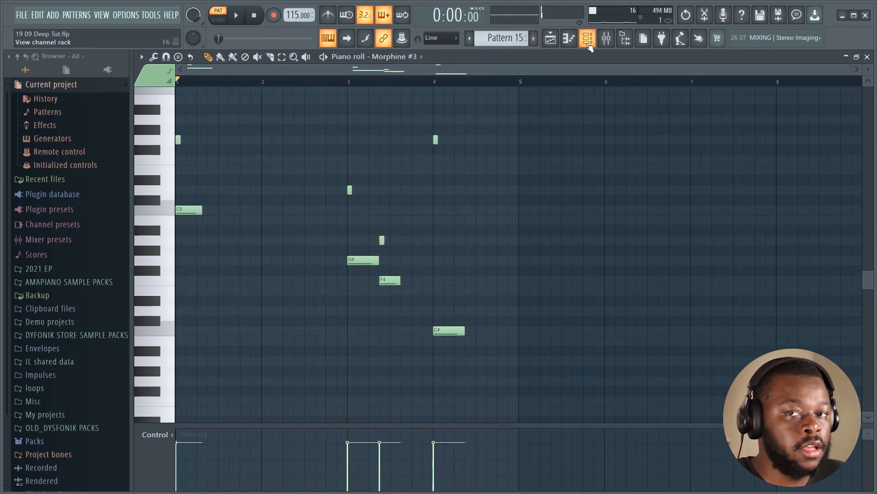
left_click(588, 45)
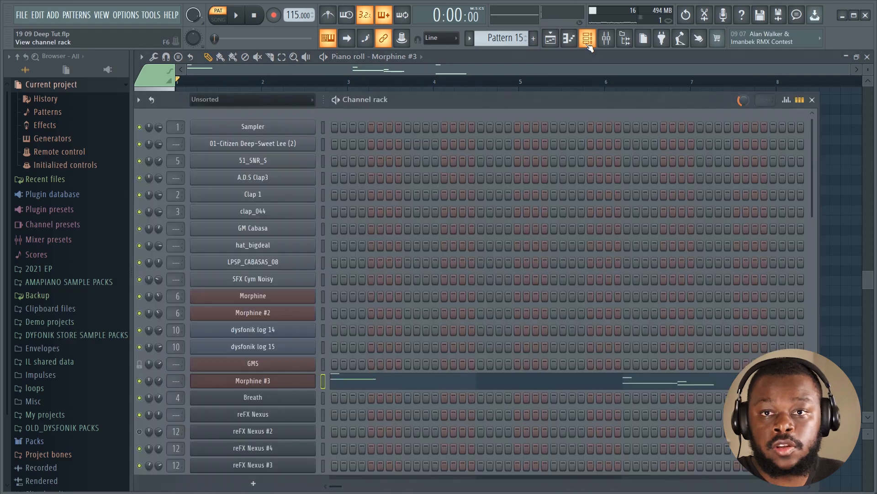
- Return to the playlist in song mode and unmute Track 34 to add the DYS riser clip before bar 41
left_click(553, 47)
scroll(441, 83, "down", 3)
scroll(425, 69, "down", 2)
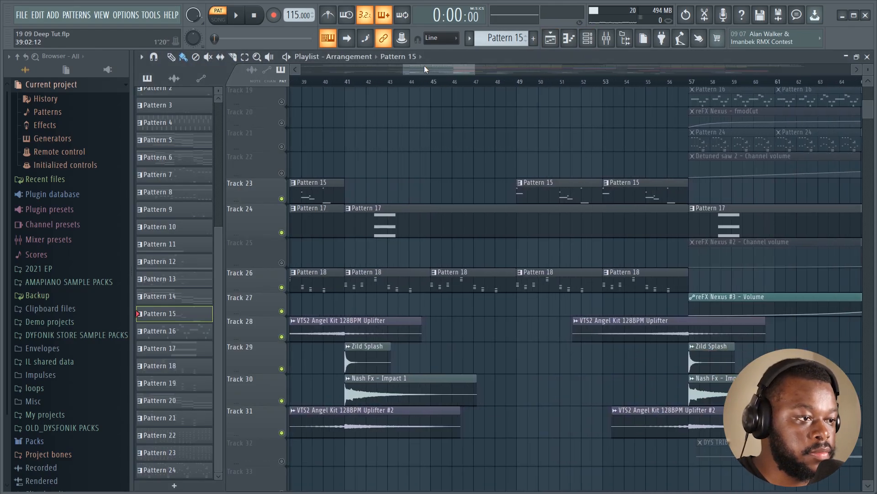
scroll(401, 176, "up", 5)
scroll(343, 151, "down", 2)
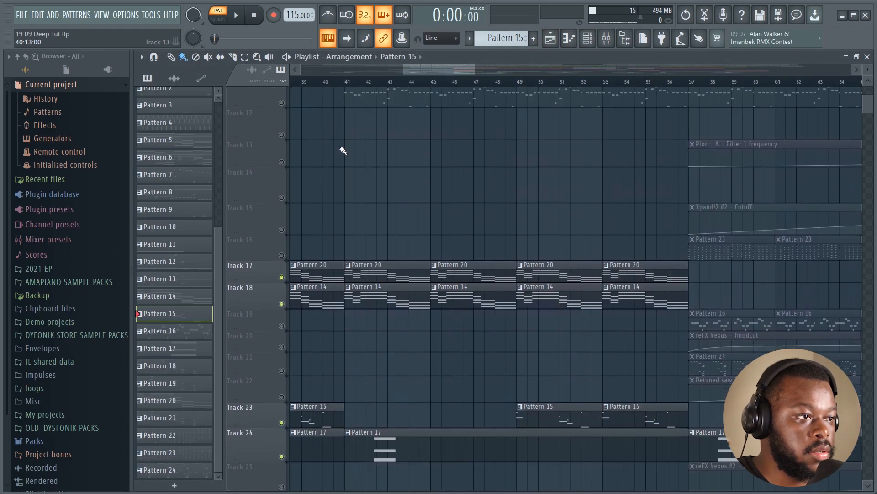
scroll(340, 132, "up", 2)
left_click(312, 81)
scroll(360, 238, "down", 8)
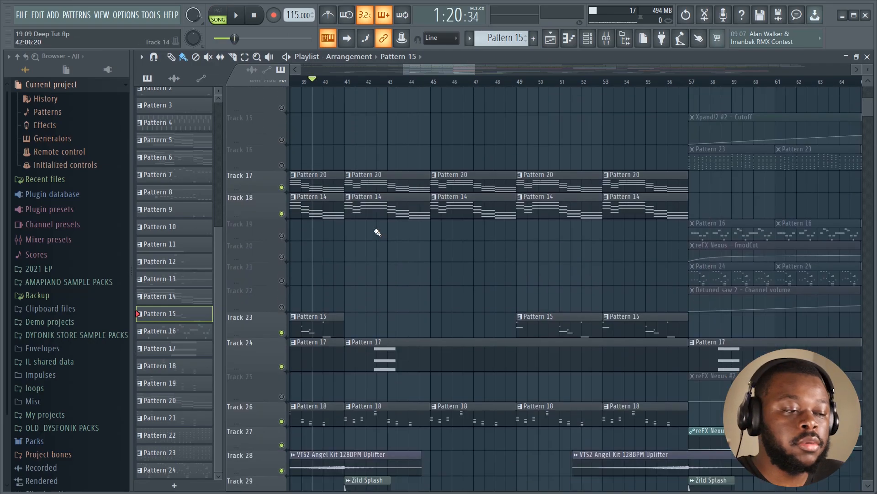
left_click(281, 295)
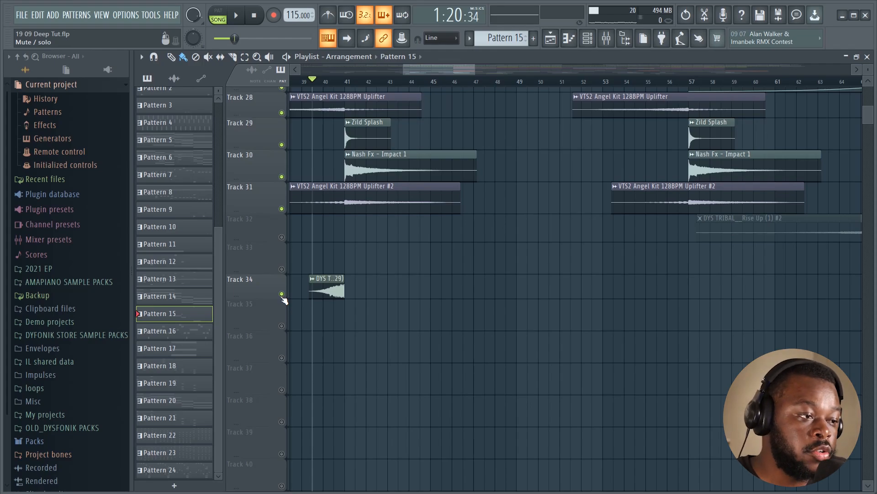
- Unmute Track 11 to add Pattern 7 and place the playhead at bar 41, where the pattern begins
scroll(309, 291, "up", 7)
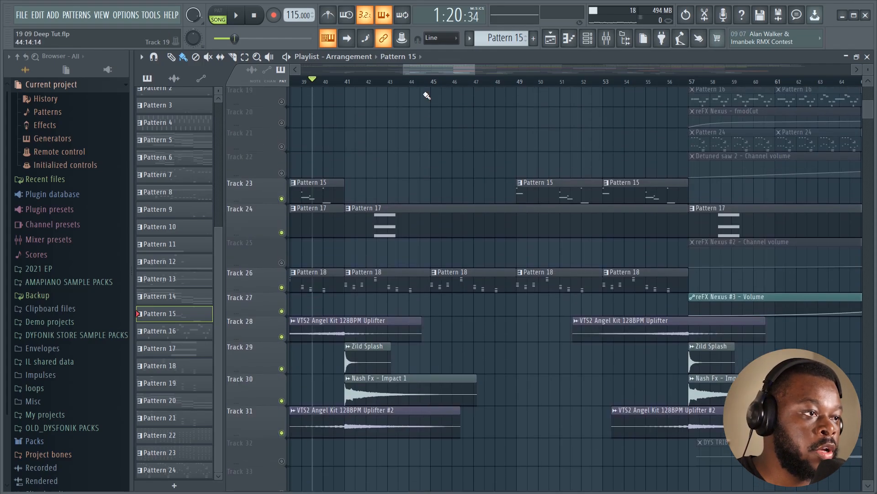
scroll(357, 98, "up", 3)
scroll(351, 242, "up", 2, "ctrl")
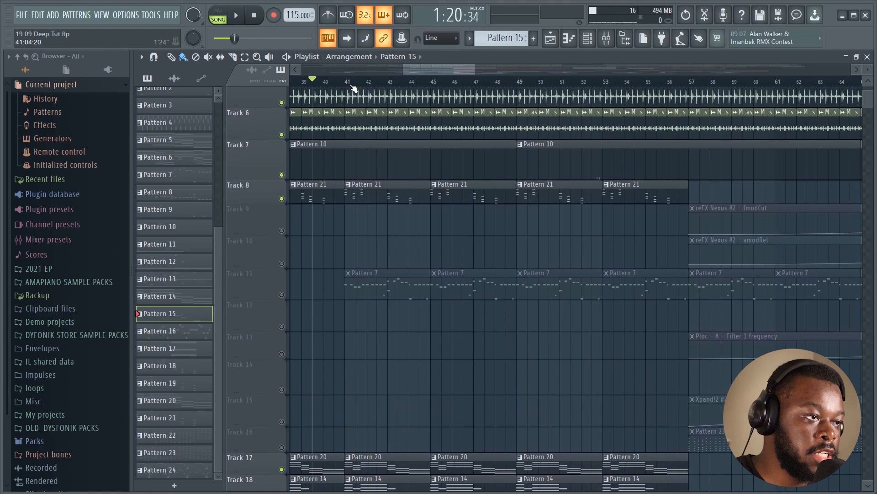
scroll(351, 242, "down", 3)
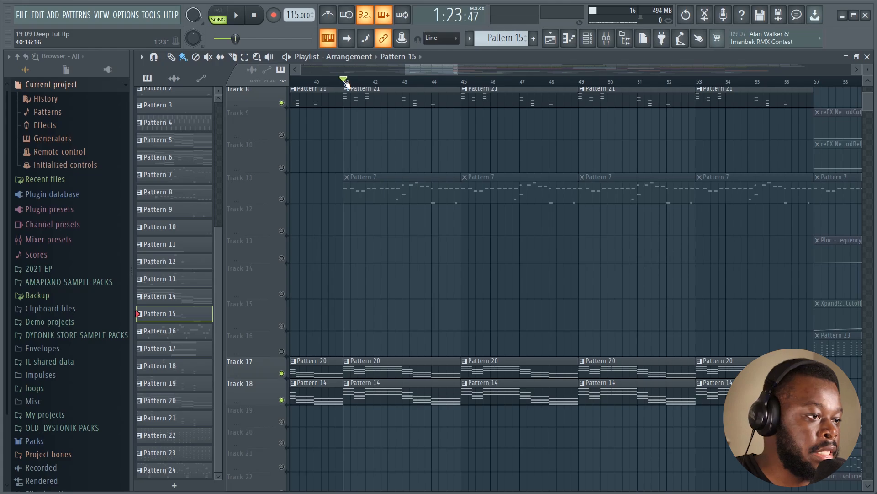
scroll(346, 84, "down", 4)
scroll(399, 67, "down", 5)
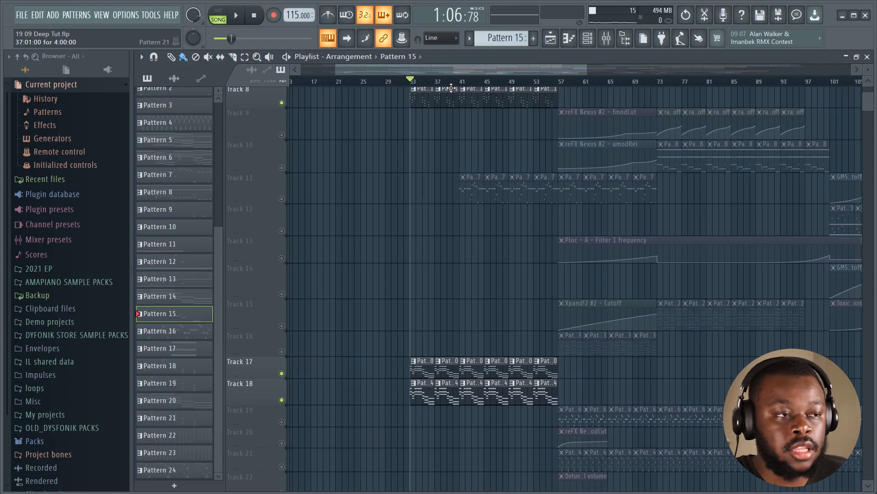
scroll(457, 88, "up", 3)
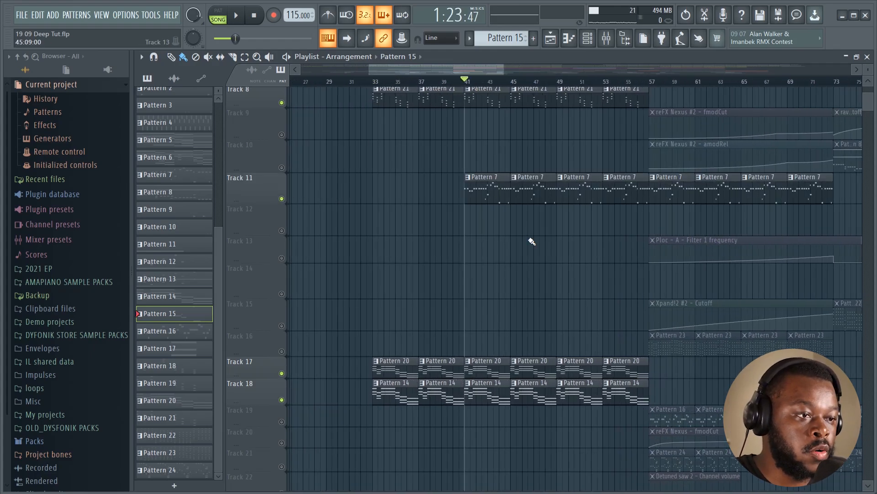
- Review the uplifter and impact clips around bar 41 and play the song from about bar 38 to hear the transition
scroll(529, 239, "down", 6)
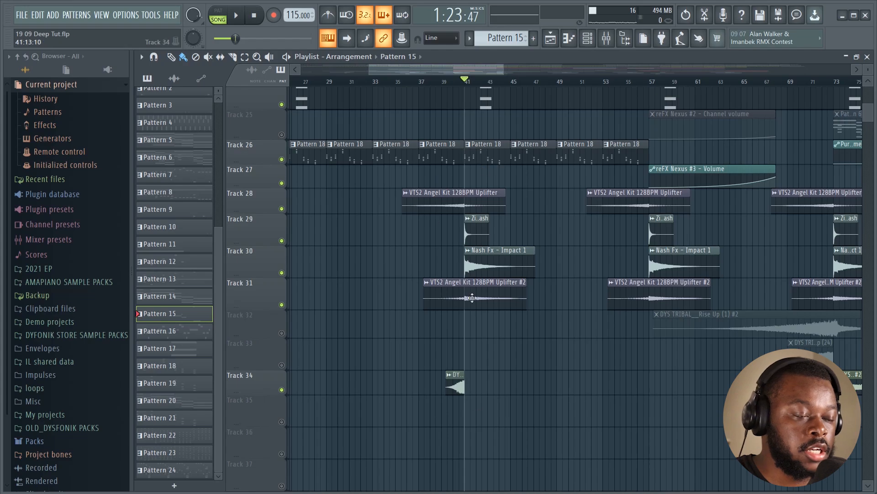
scroll(530, 218, "up", 4)
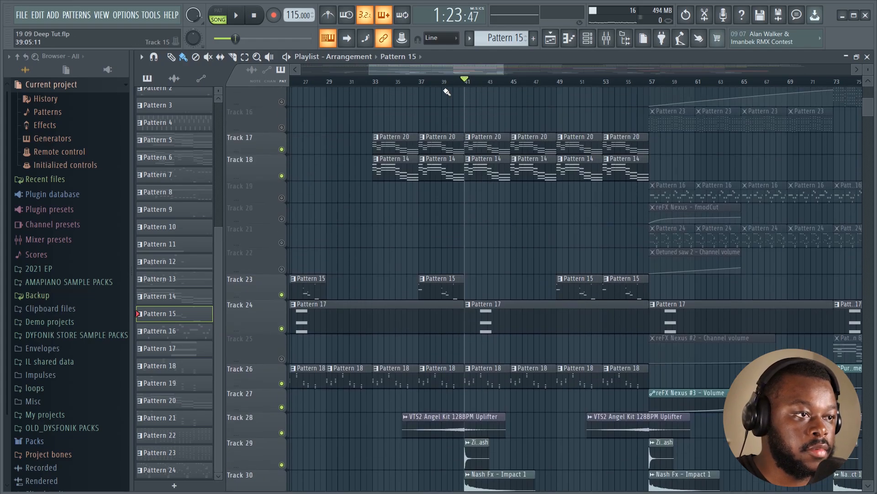
key("space")
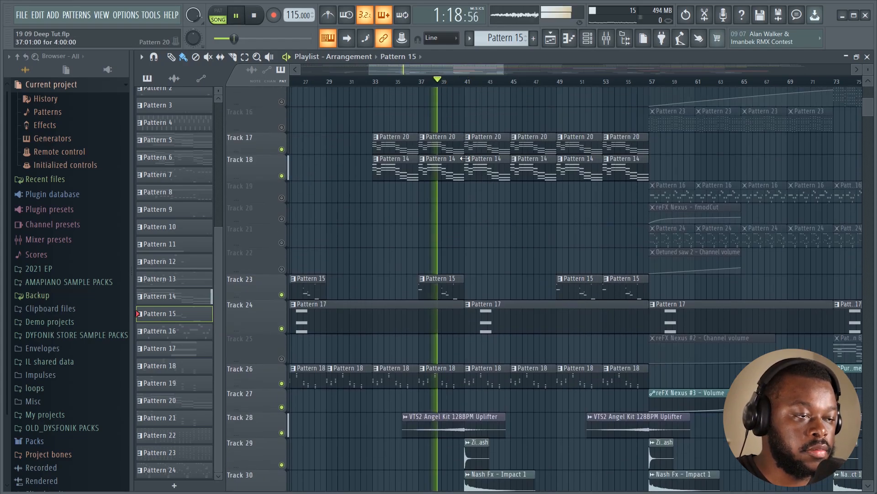
scroll(503, 206, "up", 5)
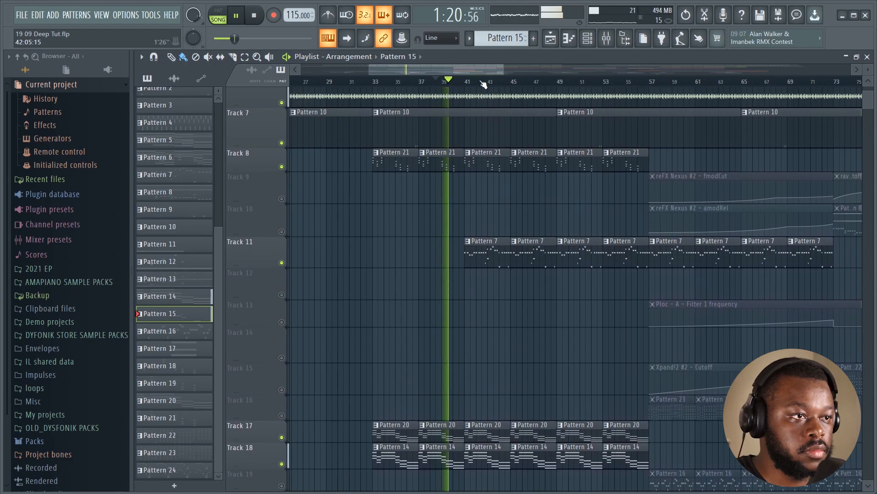
- Follow the bar 41 transition during playback and inspect Pattern 7's dysfonik log 14 and 15 notes in the channel rack and piano roll
scroll(489, 229, "down", 5)
scroll(481, 256, "down", 5)
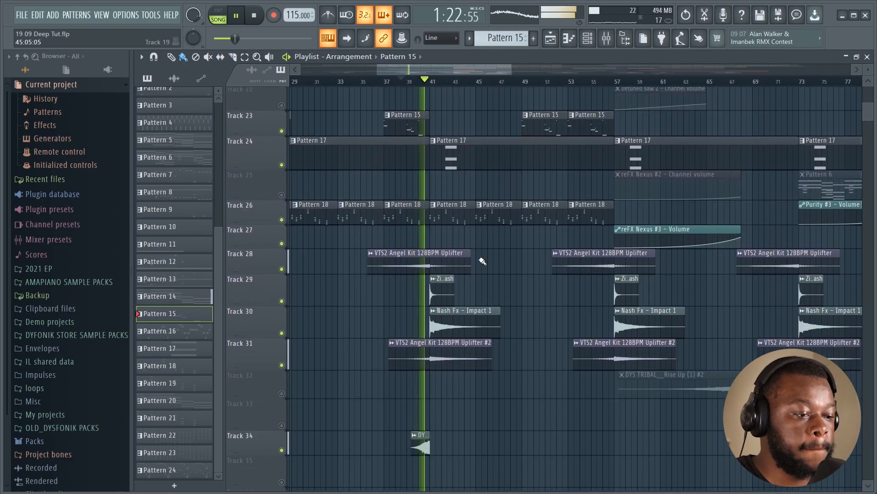
scroll(479, 259, "up", 6)
scroll(479, 259, "up", 5)
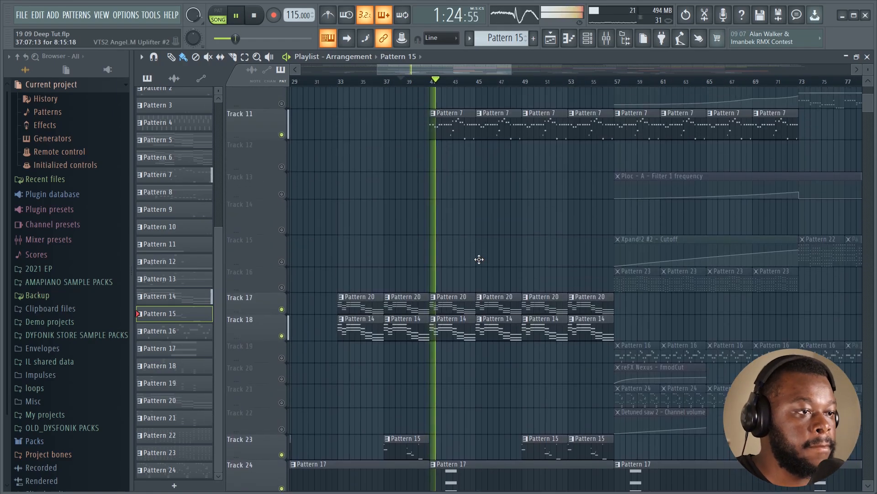
left_click(460, 222)
left_click(588, 38)
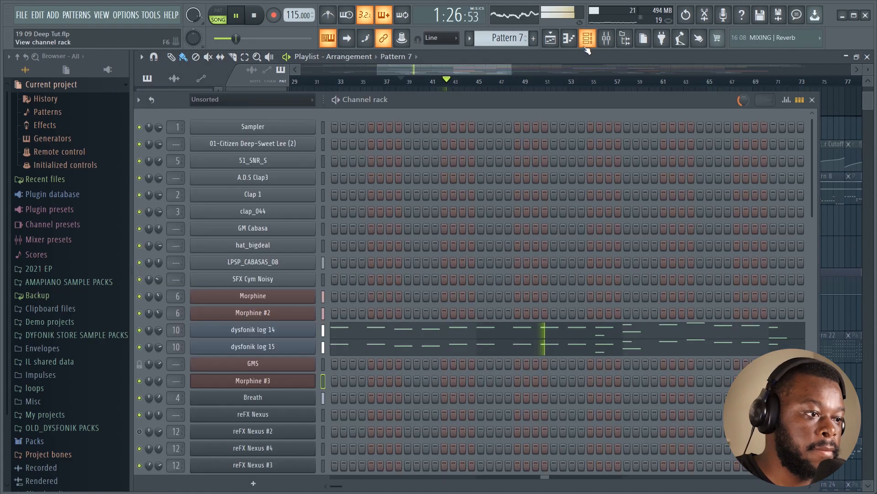
left_click(349, 334)
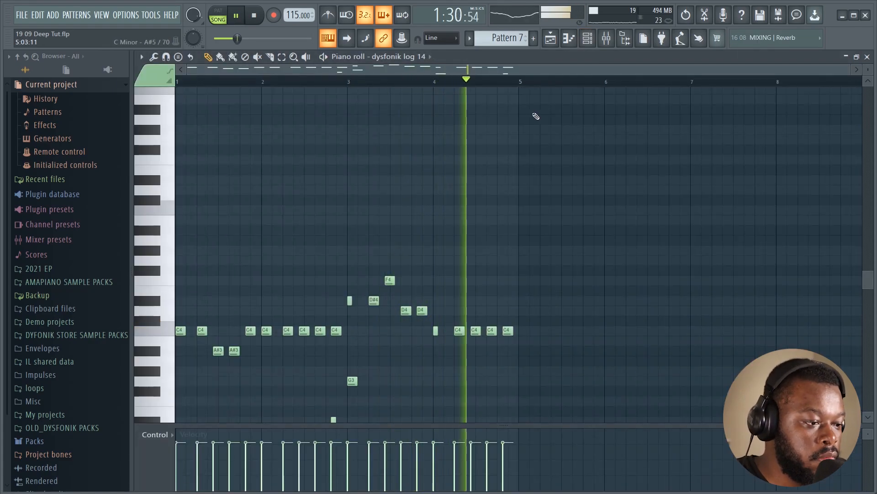
left_click(587, 38)
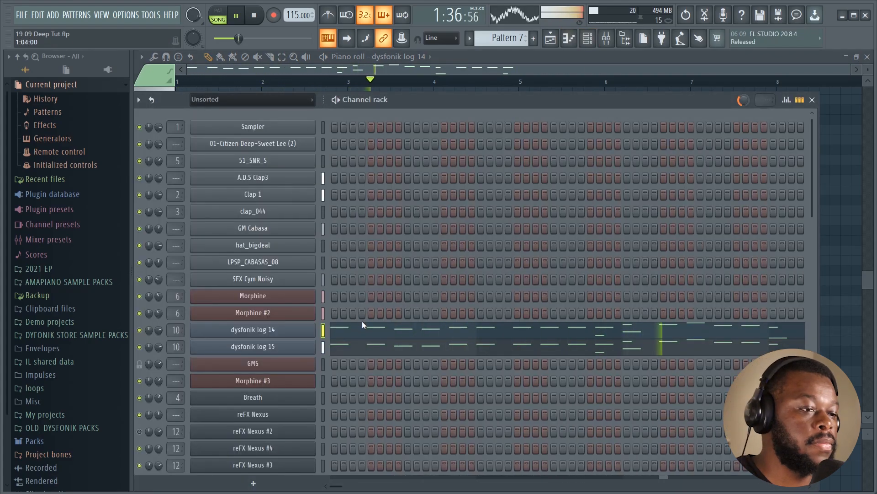
left_click(555, 42)
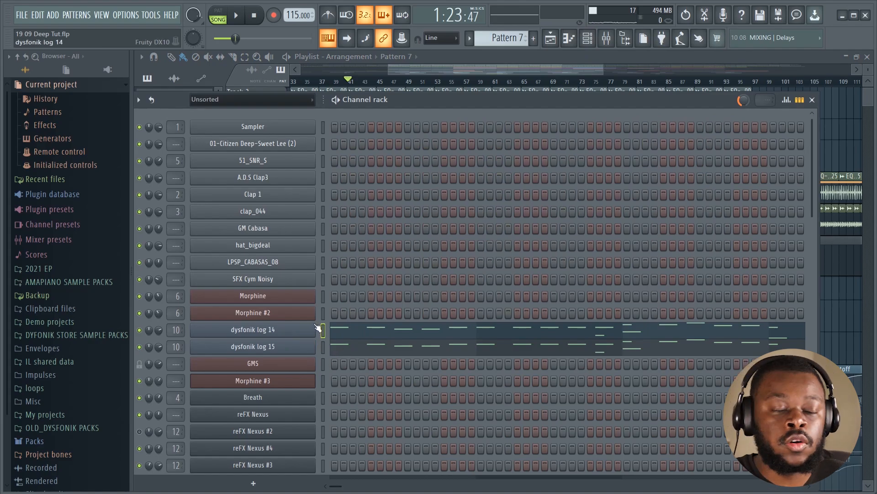
- Unmute Tracks 13, 14, 15 and 16 to add Pattern 23 and the Ploc and Xpand!2 filter automation from bar 57
left_click(551, 40)
scroll(420, 229, "down", 6)
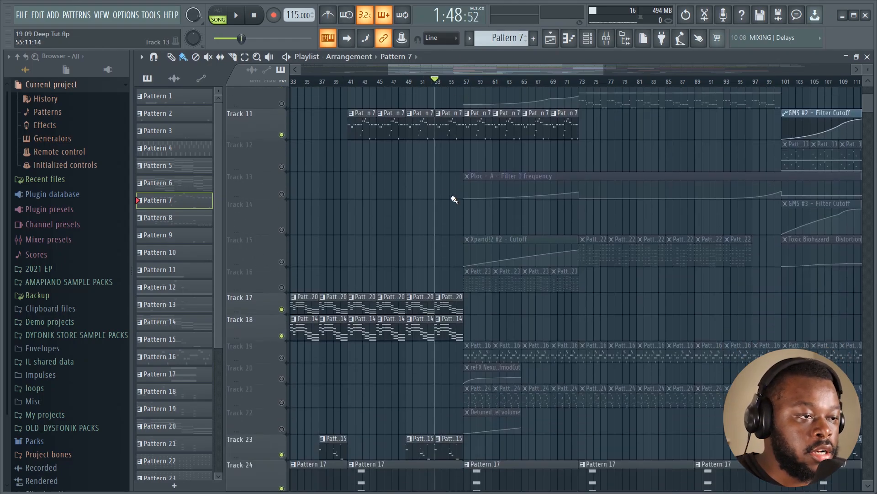
scroll(457, 185, "up", 7)
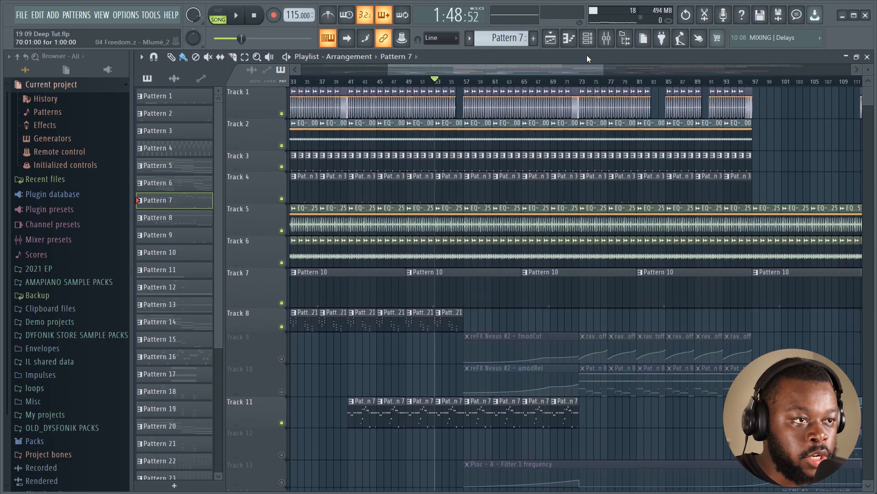
scroll(474, 130, "down", 5)
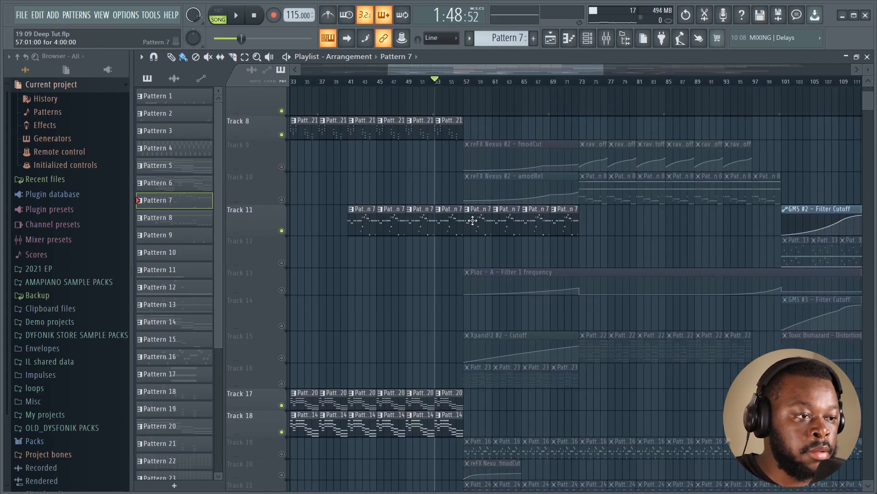
scroll(496, 84, "up", 3)
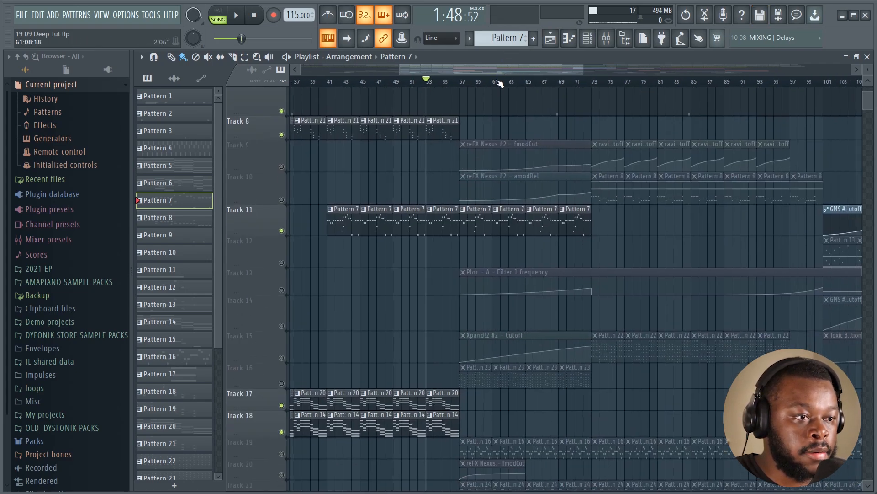
left_click_drag(520, 68, 527, 69)
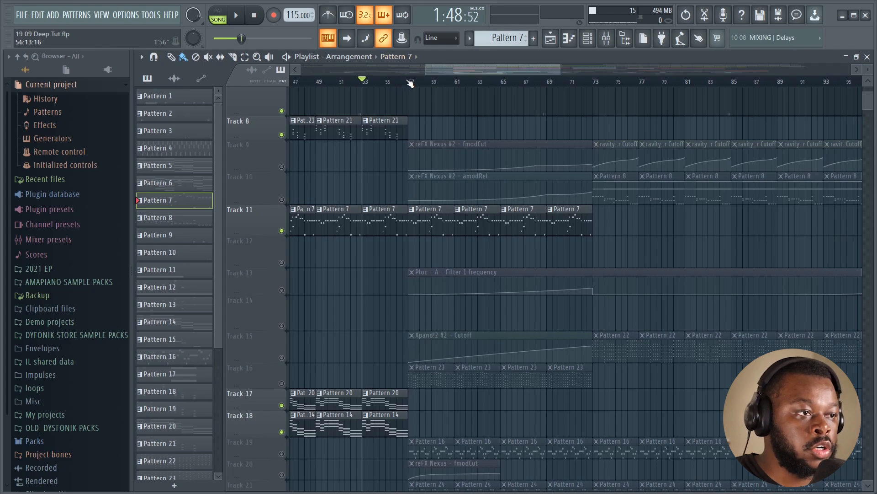
scroll(401, 200, "down", 4)
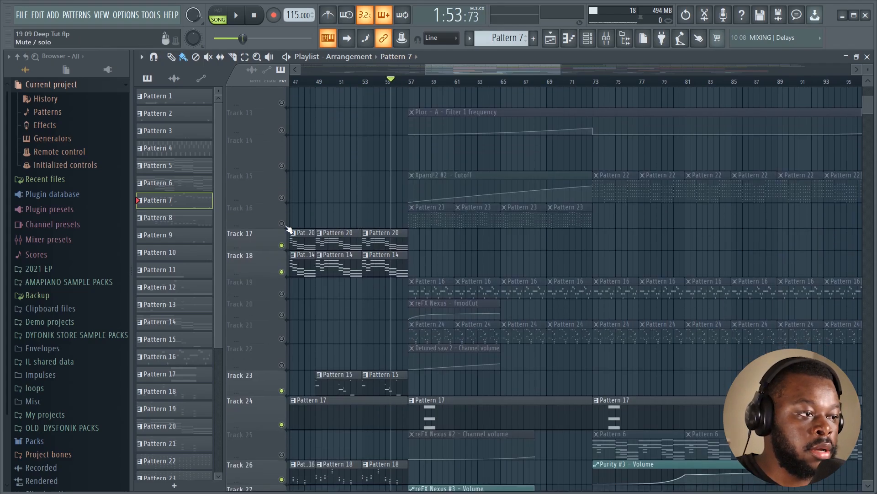
left_click(283, 224)
left_click(282, 198)
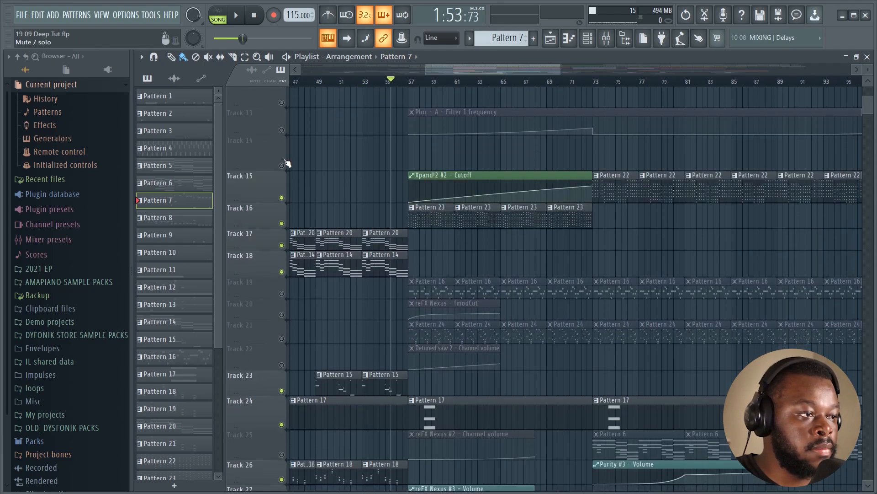
left_click(282, 129)
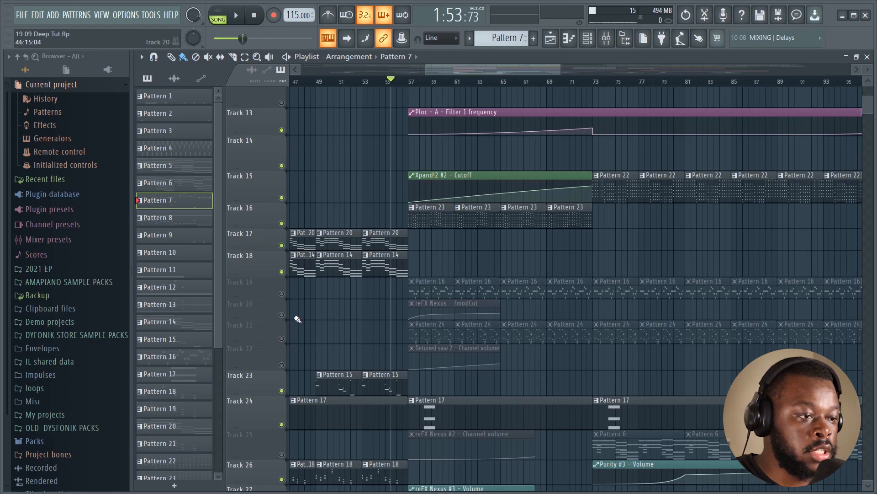
- Play from bar 53 while unmuting Tracks 20, 21, 22, 25 and 32 to add Pattern 24, the Nexus and saw automation, and the riser
key("space")
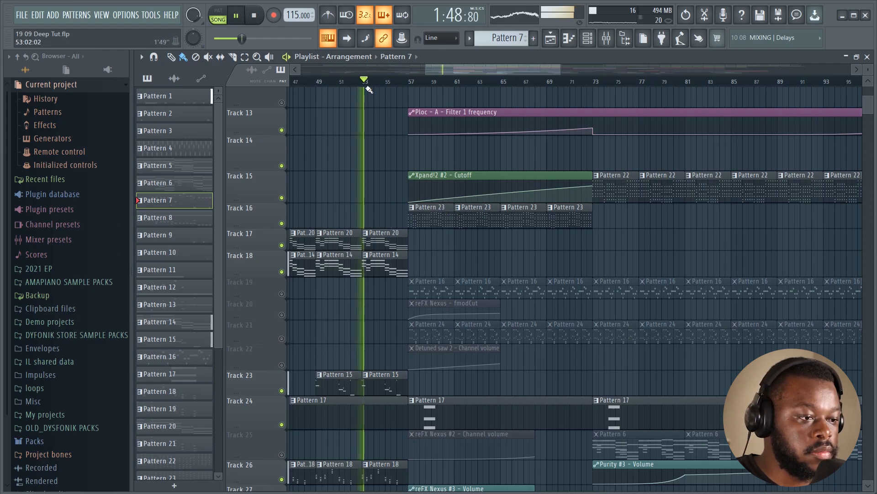
left_click(282, 315)
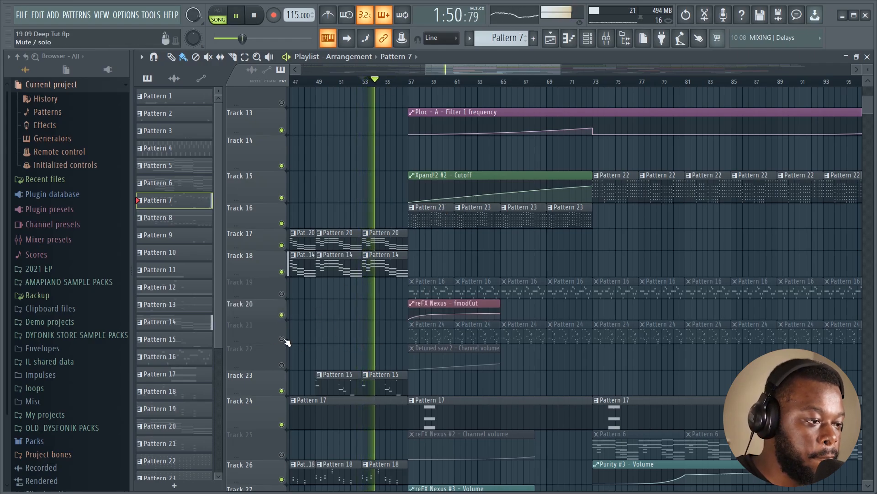
left_click(282, 338)
left_click(281, 365)
left_click(282, 455)
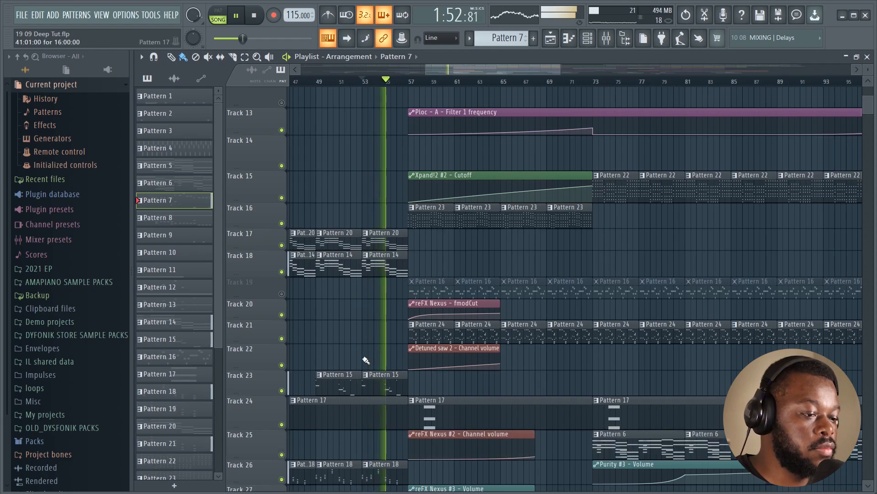
scroll(292, 451, "down", 6)
left_click(281, 461)
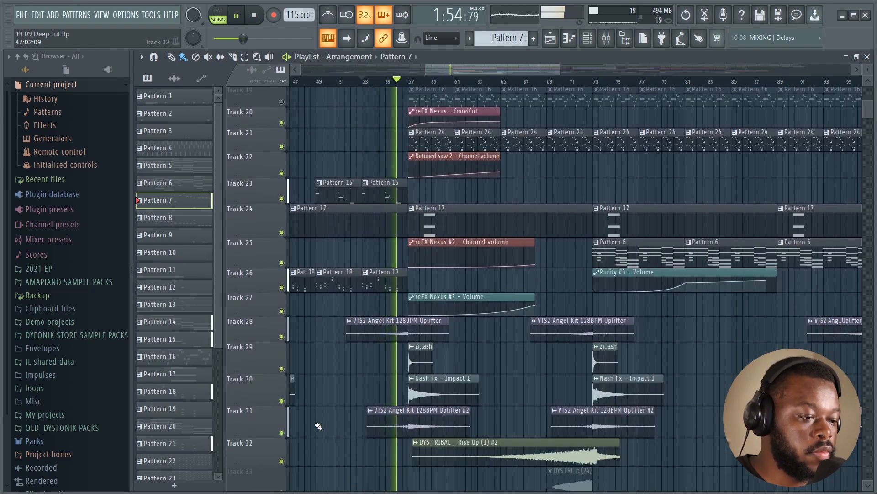
- Unmute Tracks 9 and 10 to enable the reFX Nexus #2 fmodCut and amodRel automation from bar 57
scroll(397, 369, "down", 5)
scroll(391, 333, "up", 15)
scroll(390, 330, "up", 4)
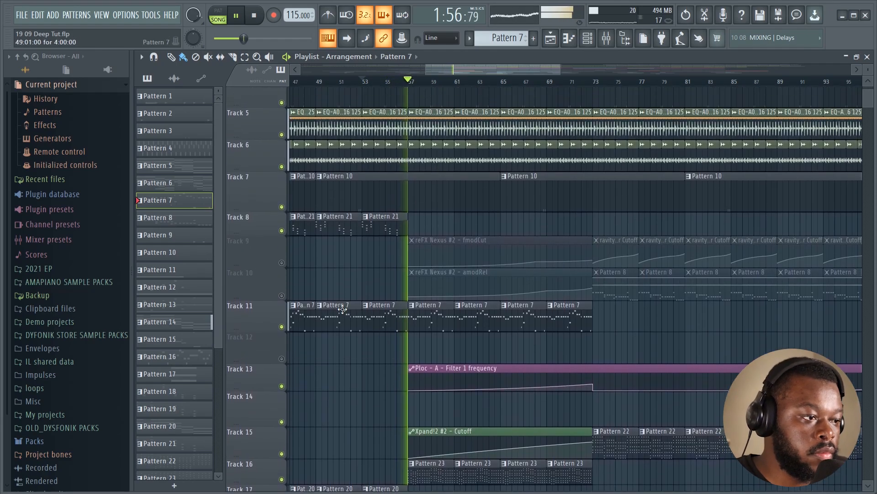
left_click(282, 295)
left_click(281, 262)
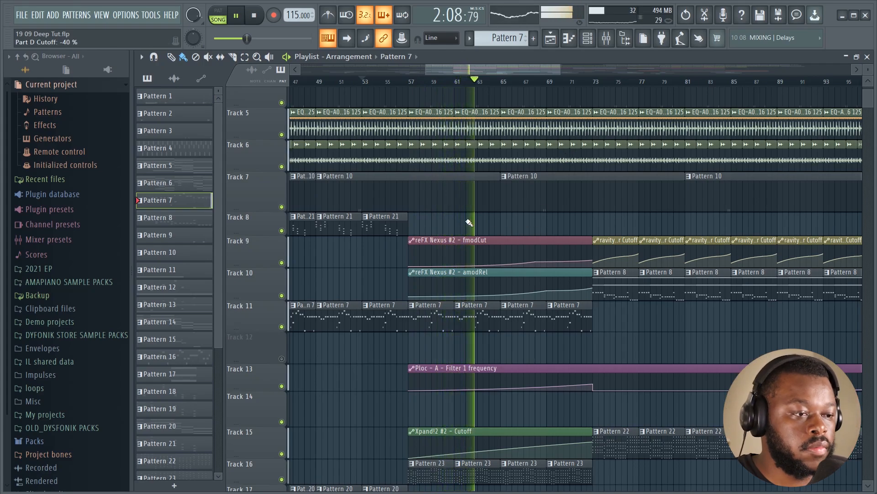
- Unmute Track 19 to bring in Pattern 16 and stop the song playback
scroll(483, 243, "down", 2)
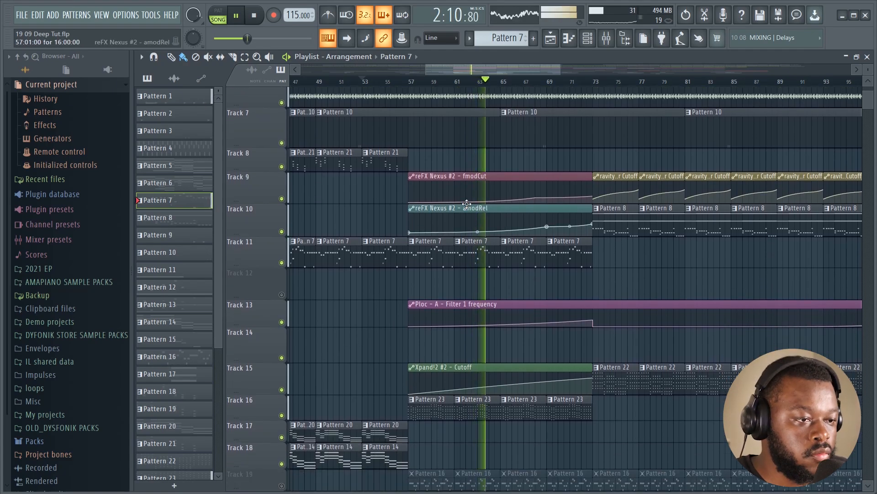
scroll(316, 353, "down", 3)
left_click(281, 358)
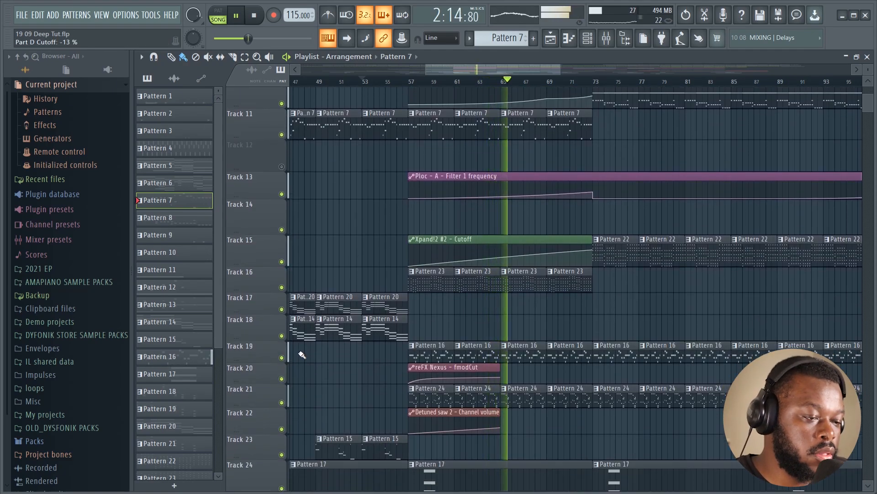
key("space")
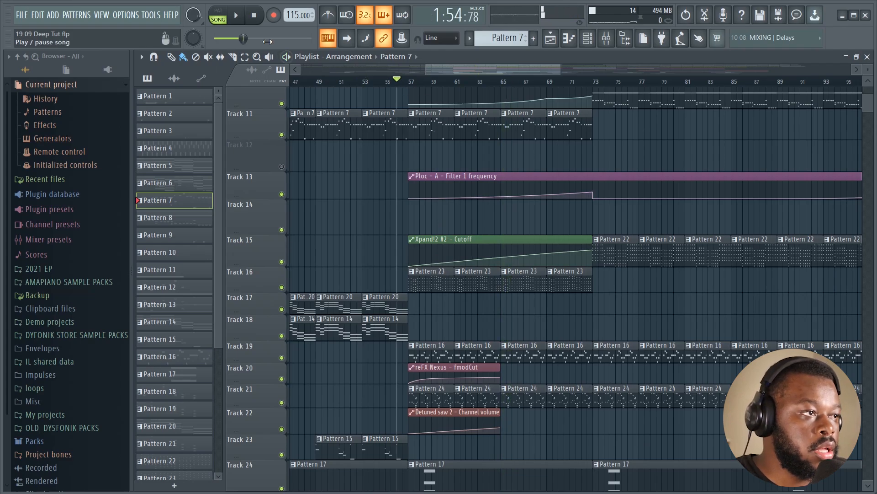
- Play Pattern 23 in pattern mode and inspect its Xpand!2 #2 and Ploc channels in the channel rack
scroll(521, 212, "up", 3)
scroll(454, 296, "down", 3)
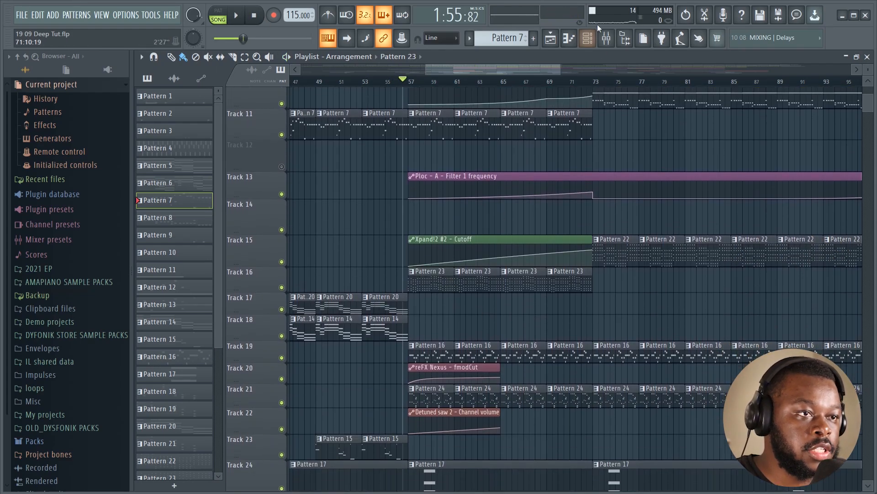
left_click(589, 41)
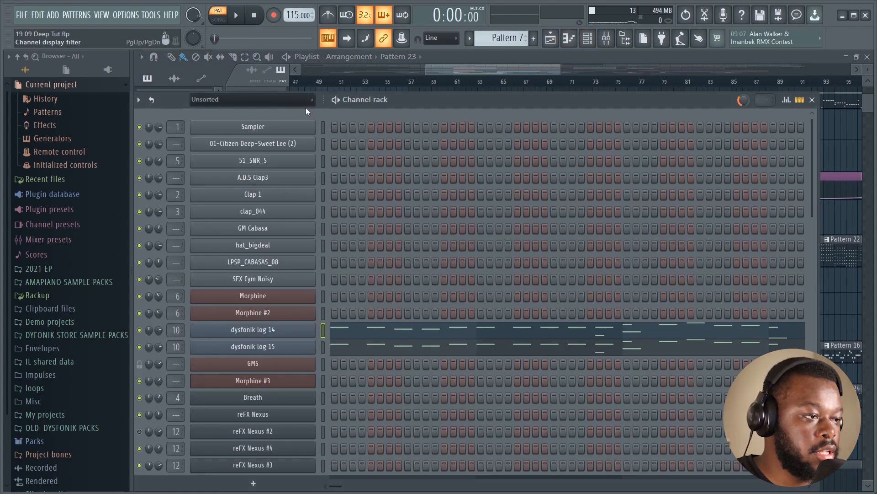
left_click(554, 39)
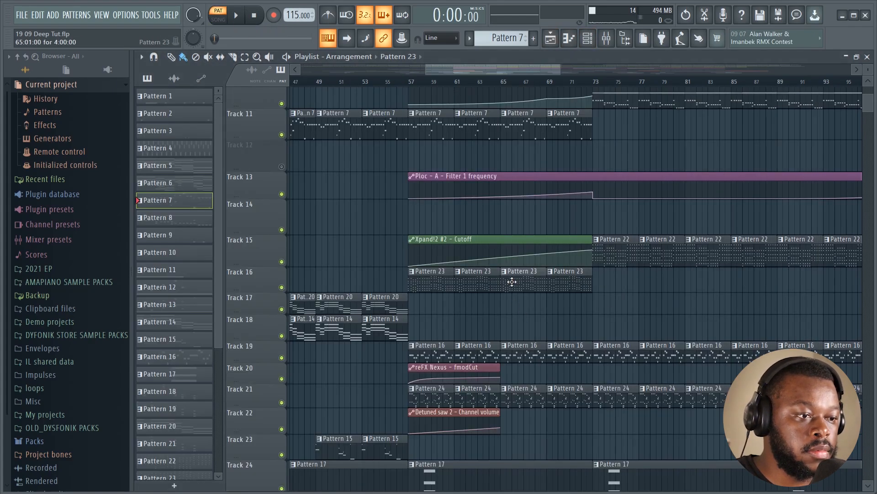
left_click(512, 282)
left_click(587, 40)
scroll(502, 273, "down", 5)
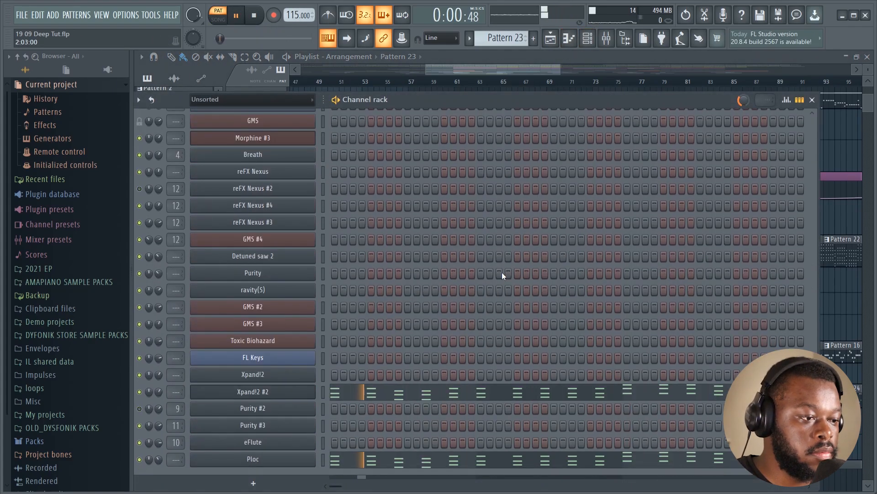
left_click(812, 100)
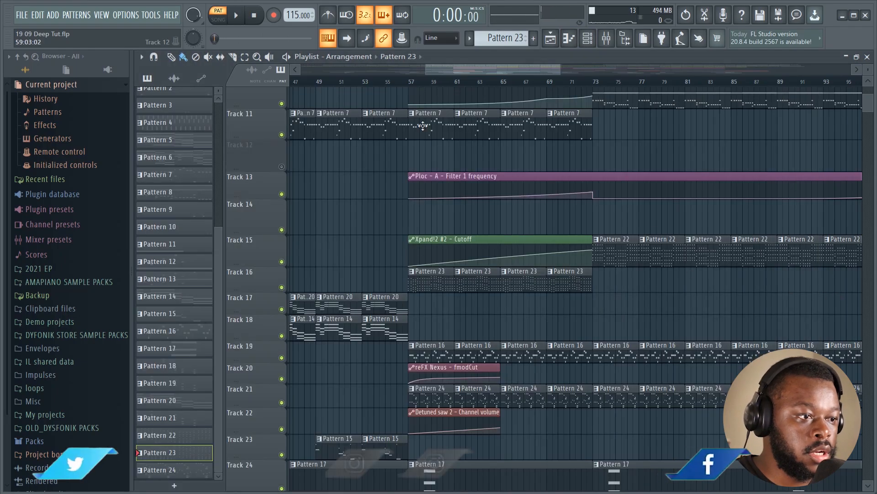
- Solo Track 16 with the automation on Tracks 10, 13 and 15 unmuted, and play the song from bar 57
left_click(282, 288, "ctrl")
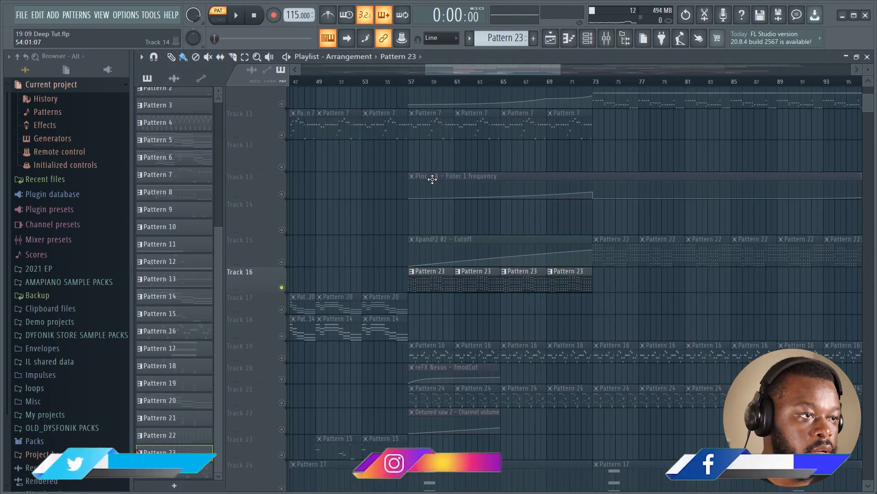
left_click(411, 82)
left_click(282, 194)
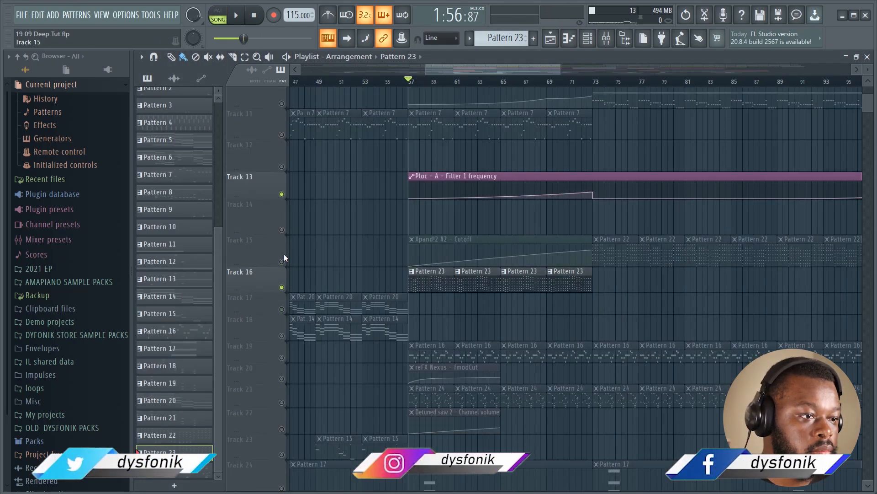
left_click(282, 261)
key("space")
scroll(372, 192, "up", 2)
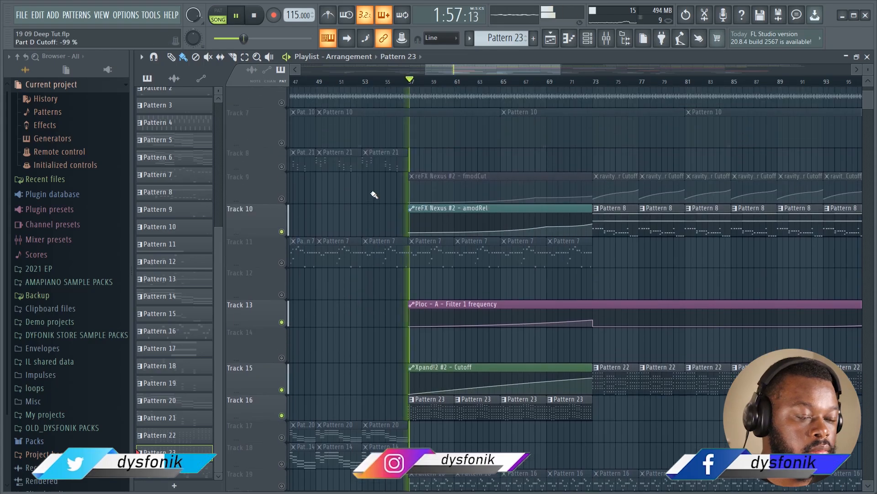
- Unmute the reFX Nexus and Detuned saw 2 automation on Tracks 20 and 22, and stop playback to examine the bar 57–73 automation curves
scroll(441, 257, "down", 4)
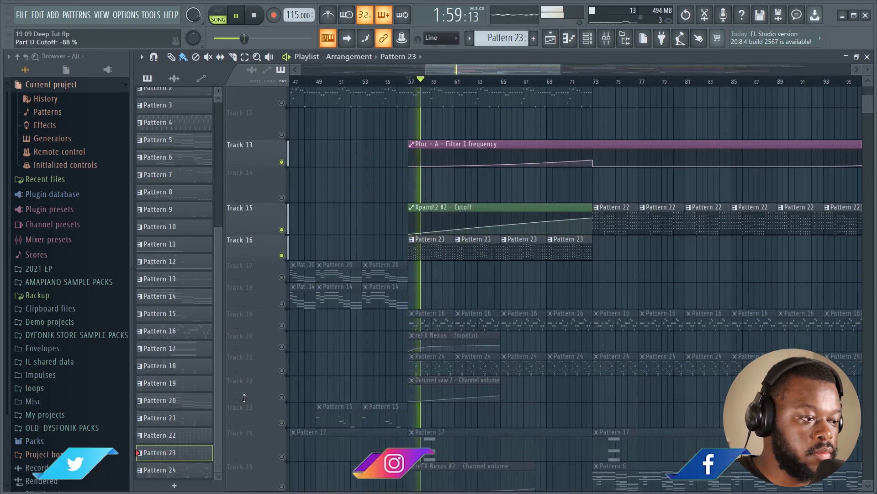
left_click(282, 397)
left_click(282, 346)
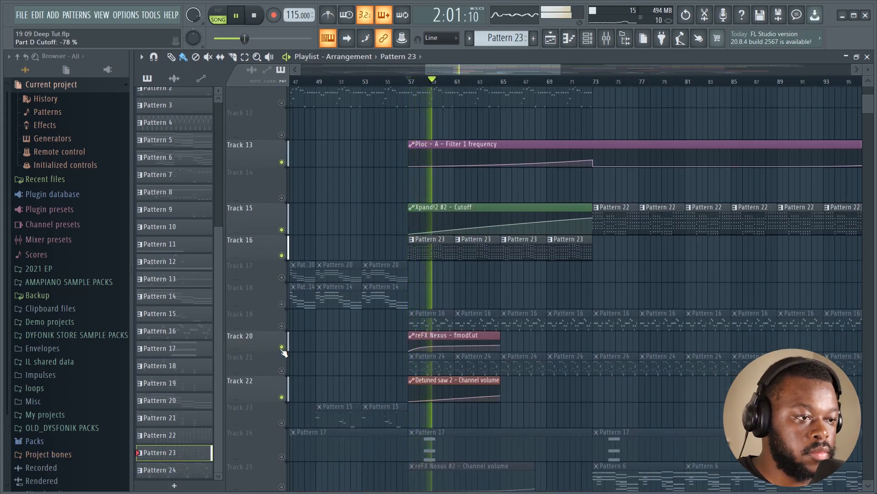
key("space")
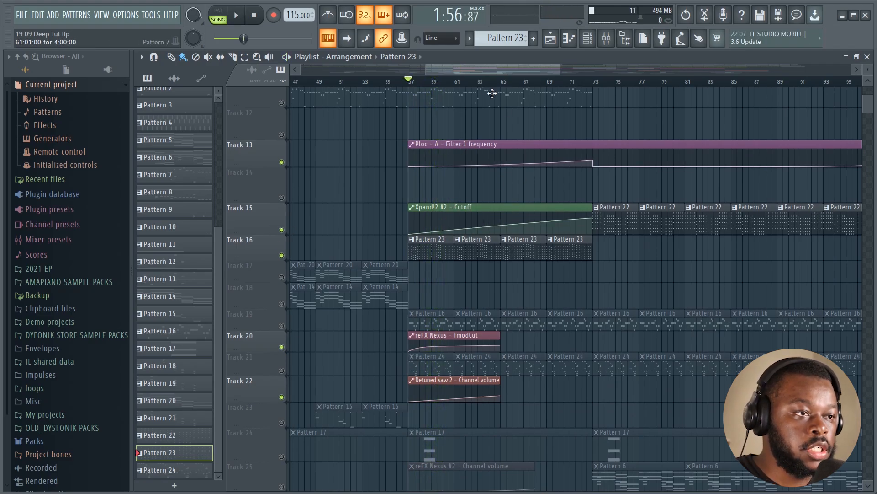
scroll(491, 93, "up", 3, "ctrl")
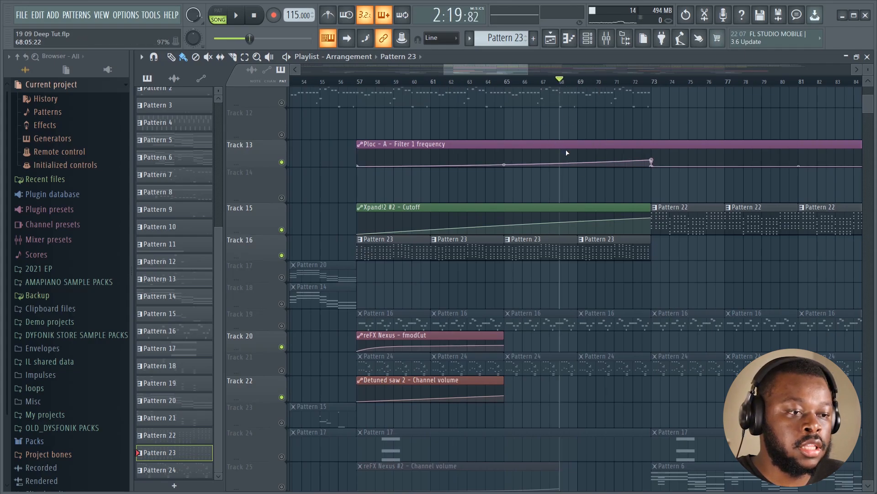
- Play the song with Track 13 enlarged to examine the Ploc filter frequency curve leading up to bar 73
key("space")
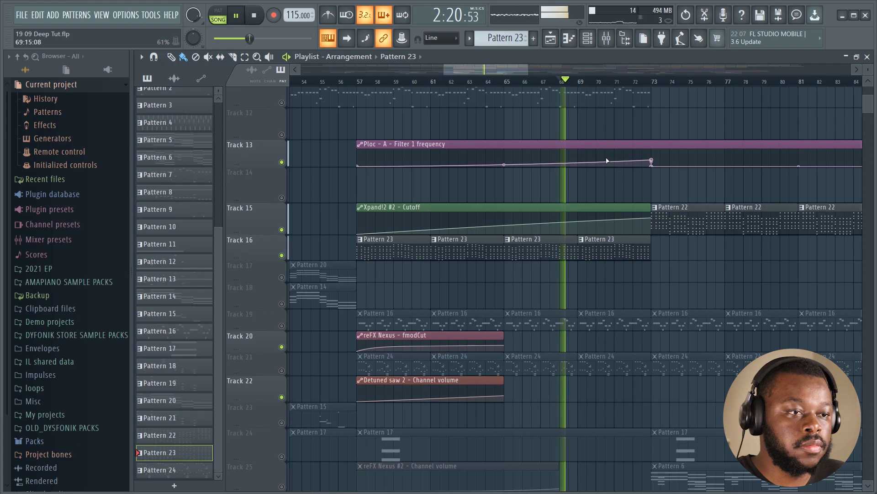
left_click_drag(265, 168, 264, 342)
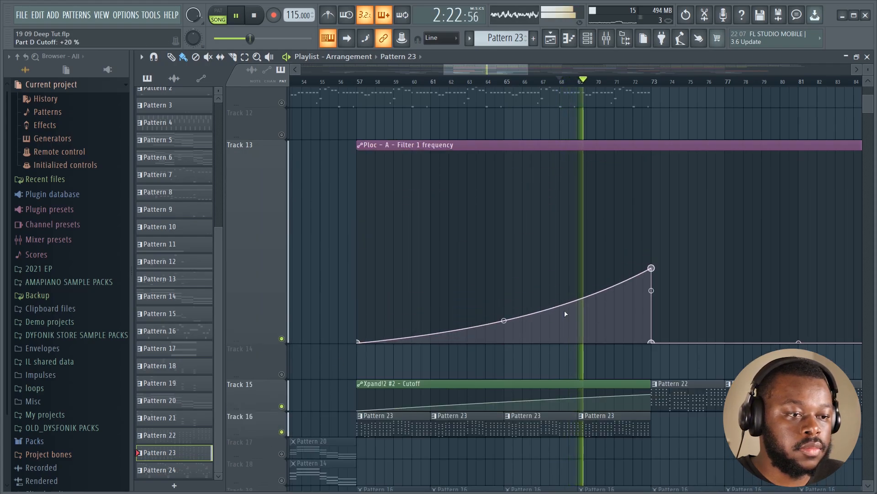
mouse_move(653, 266)
left_mouse_down()
mouse_move(653, 175)
mouse_move(663, 311)
mouse_move(642, 336)
mouse_move(644, 253)
left_mouse_up()
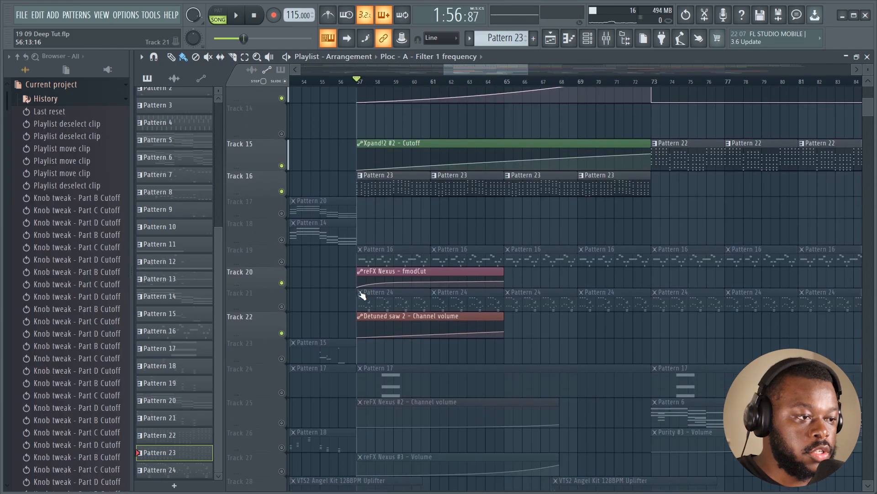
- Play the song from bar 57 with Tracks 19, 21, 23 and 24 unmuted
scroll(310, 215, "down", 3)
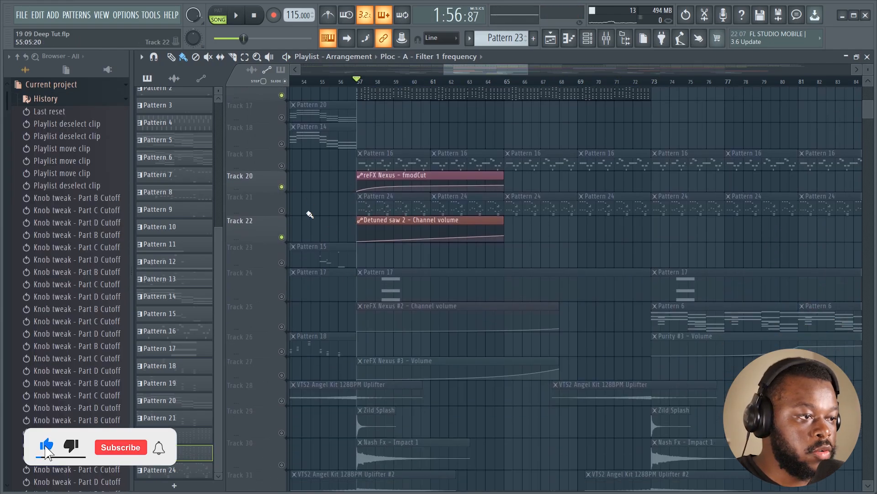
left_click(281, 166)
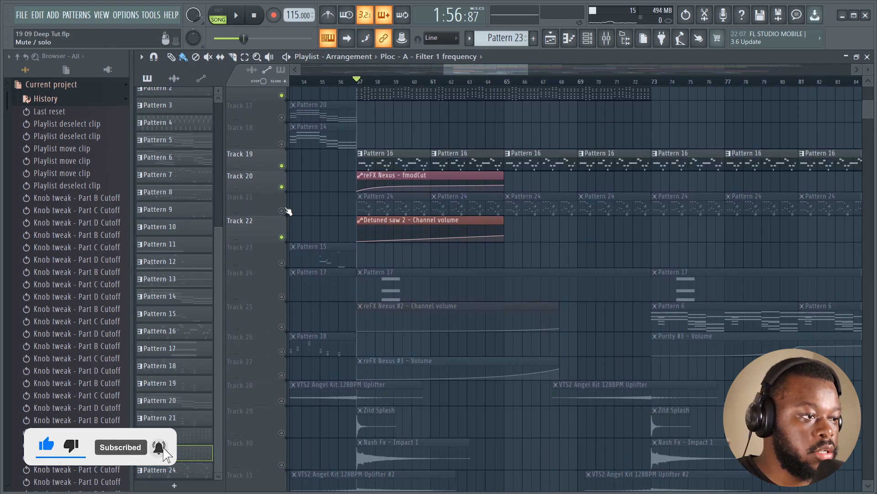
left_click(282, 210)
key("space")
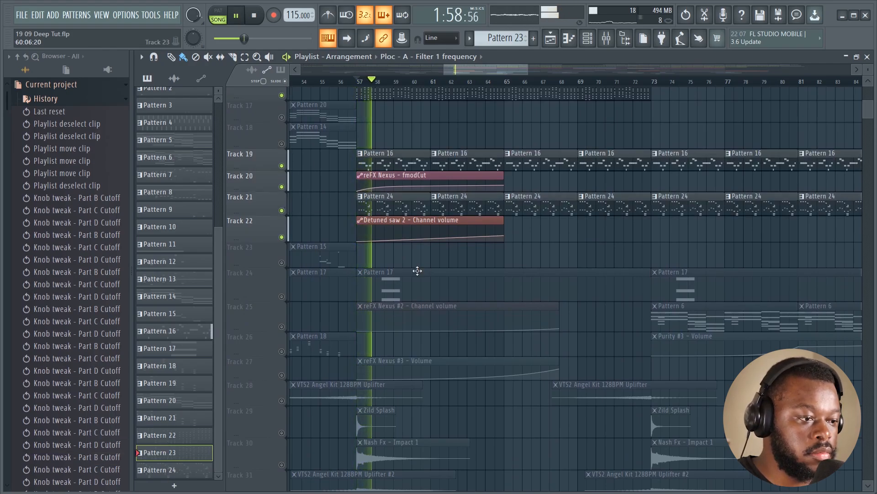
scroll(418, 270, "down", 2)
left_click(281, 232)
scroll(284, 265, "up", 3)
left_click(282, 294)
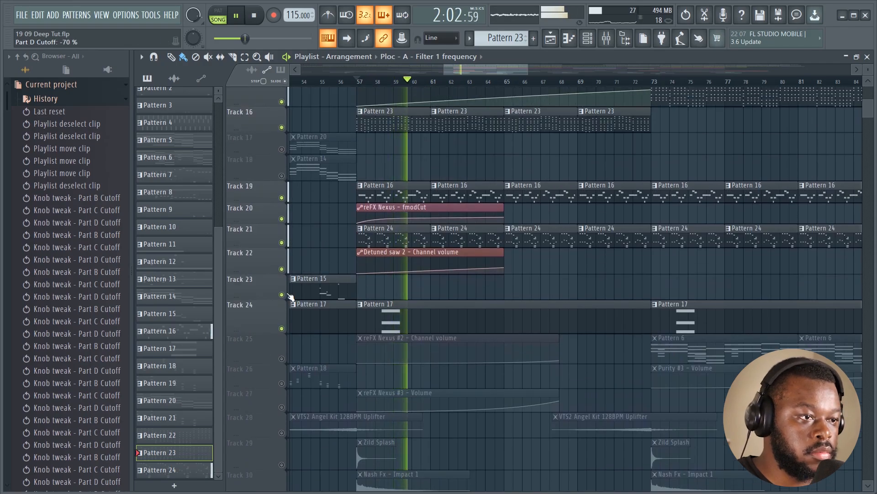
- Unmute Pattern 7 on Track 11 and the reFX Nexus #2 fmodCut automation on Track 9 during playback
scroll(509, 96, "up", 5)
scroll(505, 92, "down", 4, "ctrl")
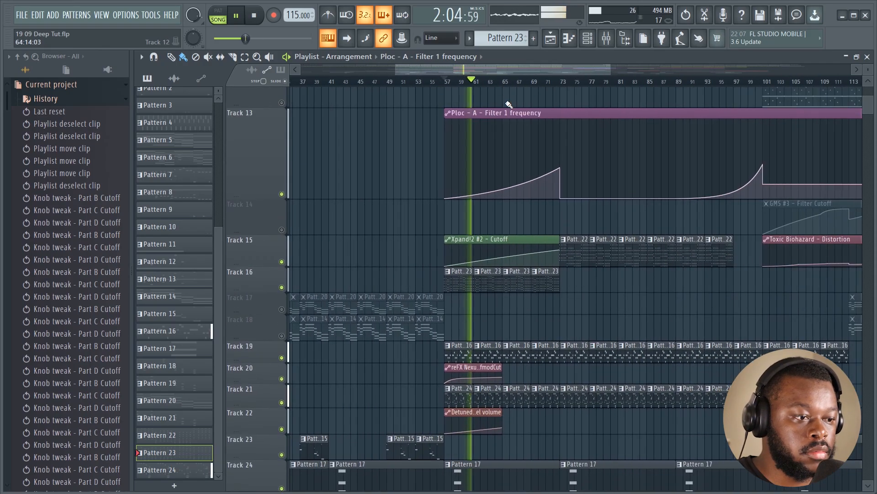
left_click_drag(477, 73, 491, 73)
scroll(499, 146, "up", 5)
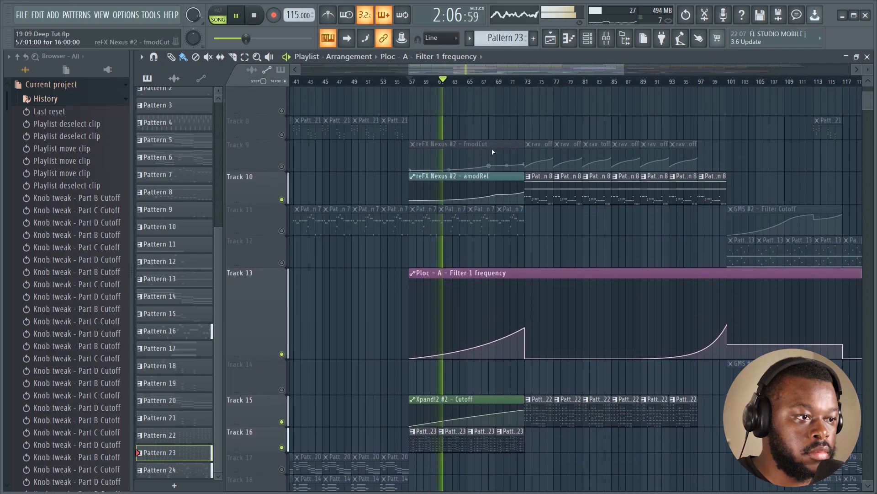
left_click(282, 230)
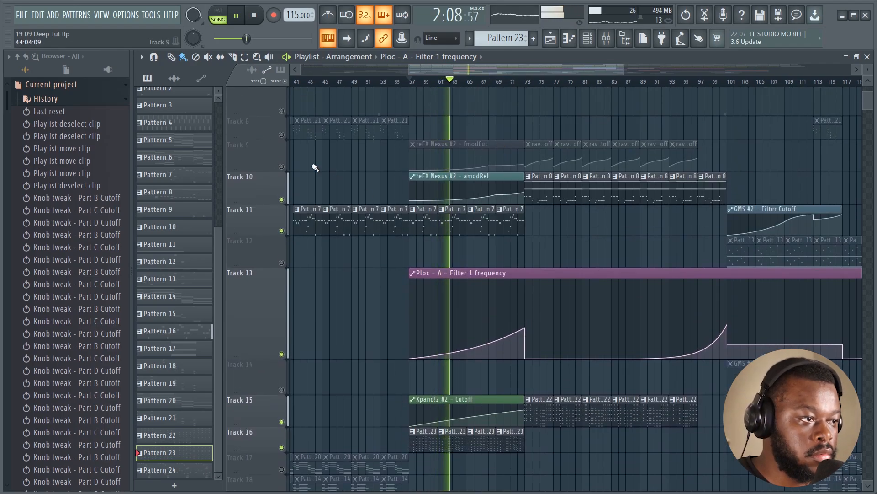
left_click(281, 166)
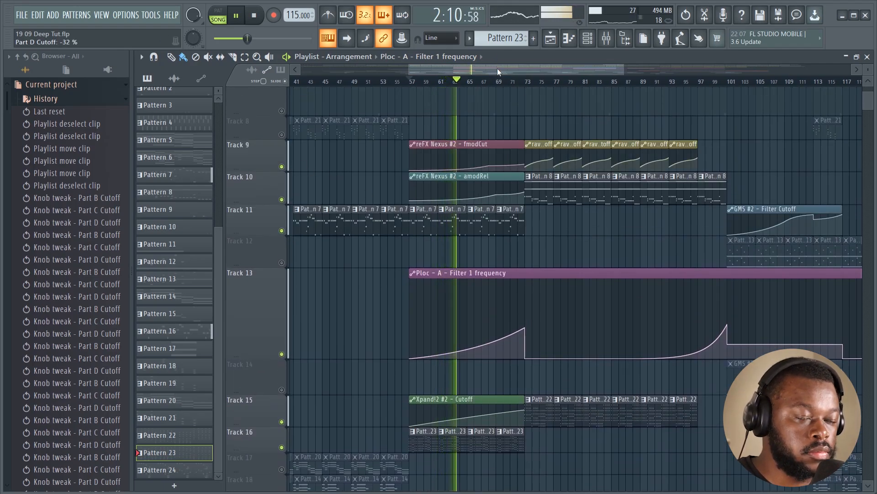
- Unmute Tracks 25 and 27 to bring in the reFX Nexus volume automation
left_click_drag(497, 68, 530, 69)
scroll(489, 197, "down", 6)
scroll(433, 240, "down", 4)
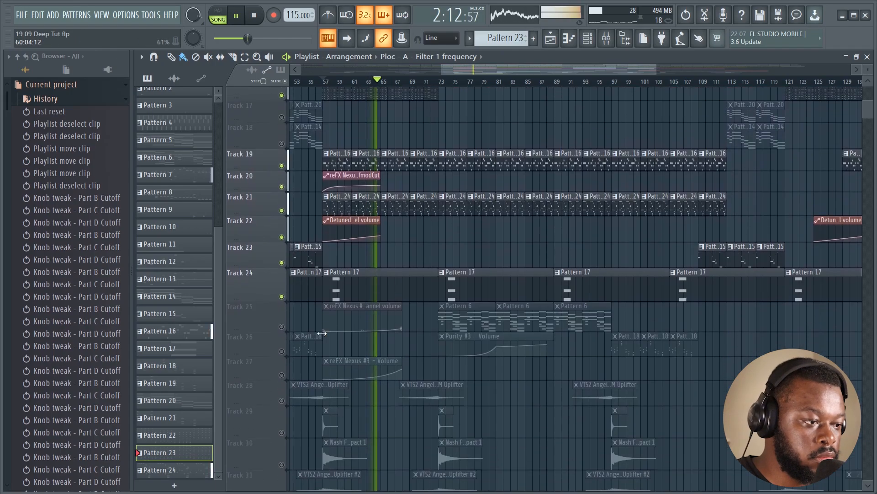
left_click(282, 326)
left_click(282, 376)
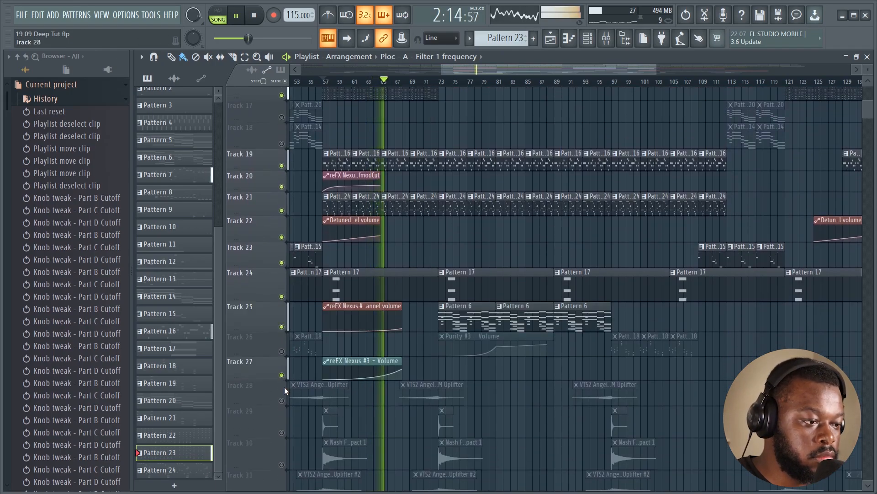
- Unmute Tracks 28 to 34 to bring in the uplifters, splash, impact and rise effects
left_click(283, 402)
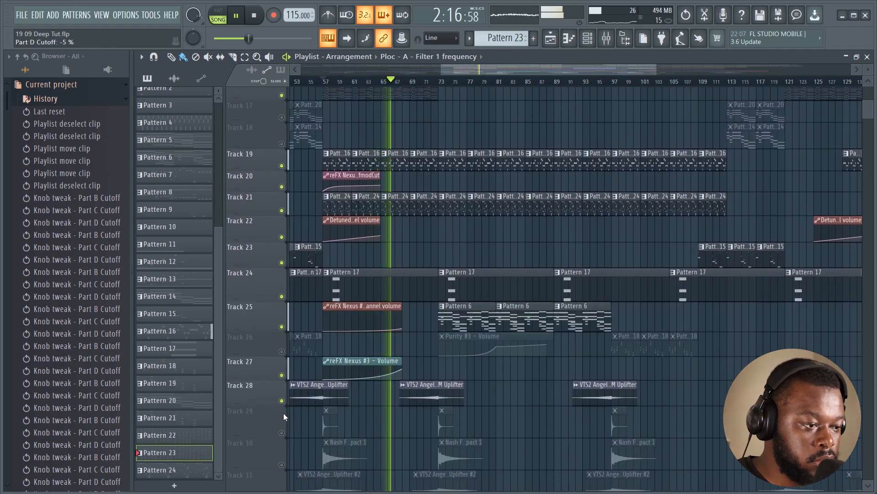
left_click(281, 433)
left_click(282, 465)
scroll(286, 462, "down", 3)
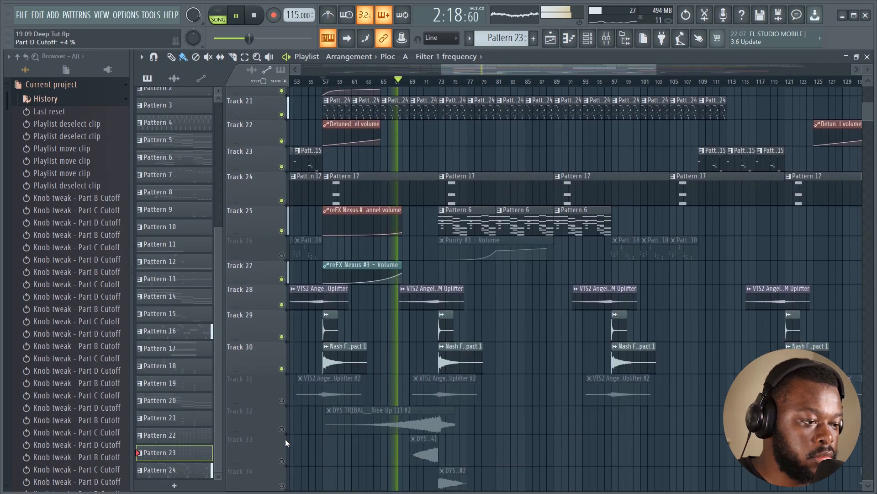
left_click(282, 401)
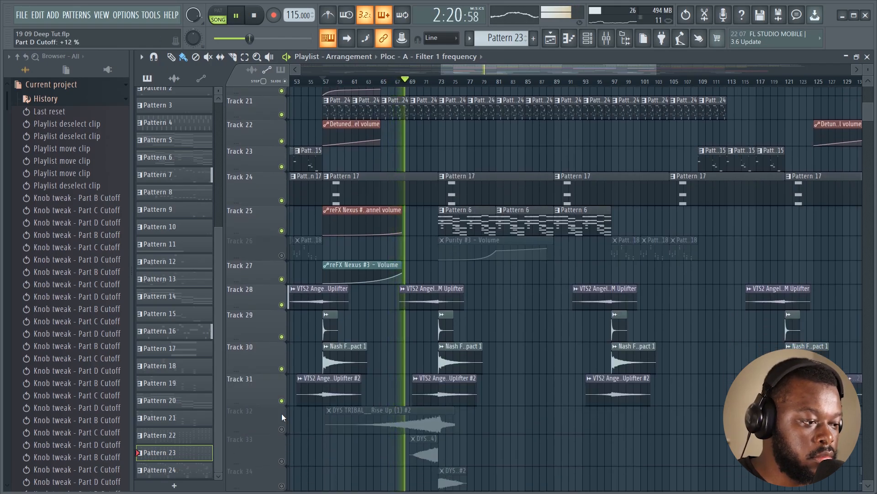
left_click(281, 429)
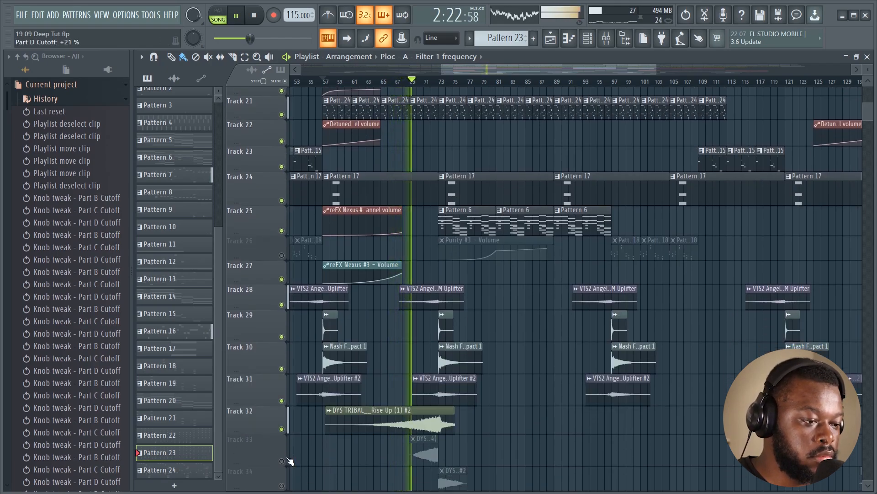
left_click(282, 461)
left_click(281, 485)
- Unmute the Purity #3 volume automation on Track 26 and follow playback past bar 73
scroll(288, 389, "up", 4)
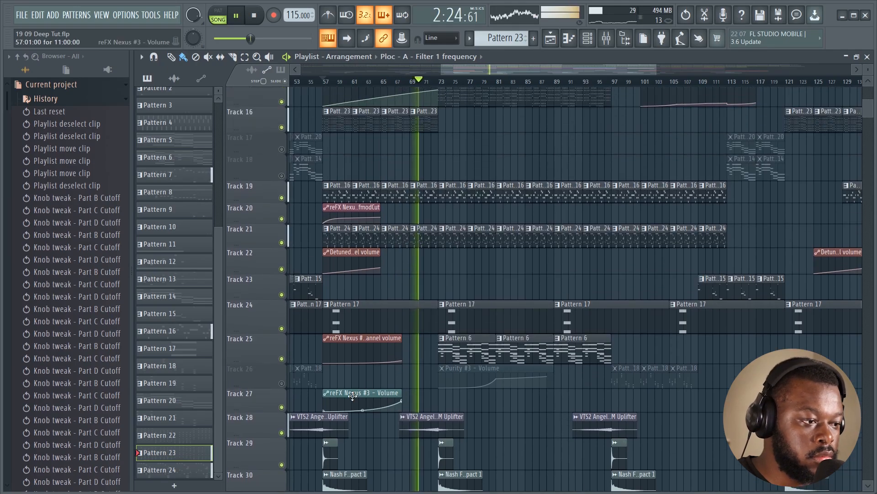
left_click(281, 383)
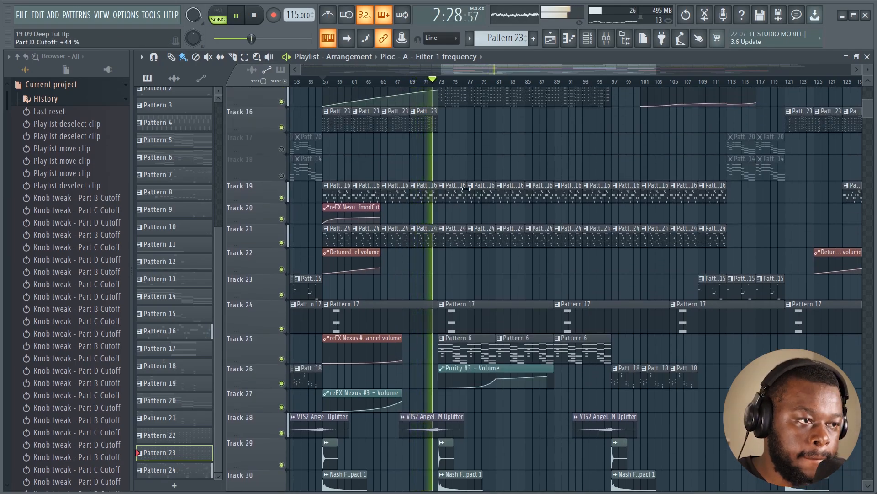
scroll(288, 366, "up", 5)
scroll(459, 85, "up", 2)
scroll(459, 85, "up", 2)
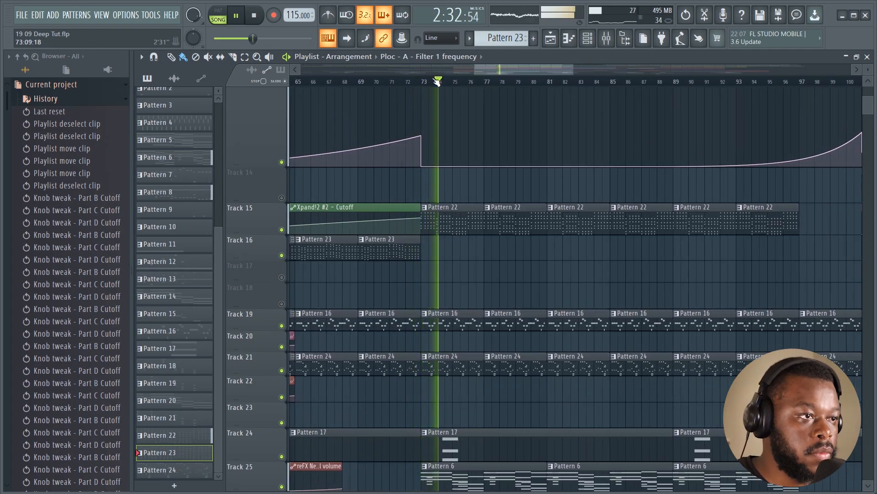
scroll(438, 84, "up", 3)
scroll(438, 84, "down", 4)
scroll(366, 170, "up", 4)
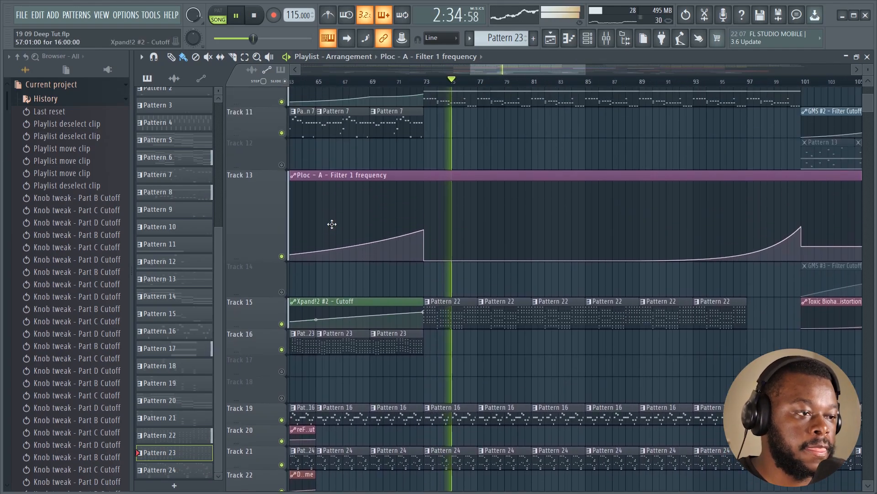
- Reduce the height of Track 13 and stop playback, resetting the song position to the start
left_click_drag(269, 261, 268, 238)
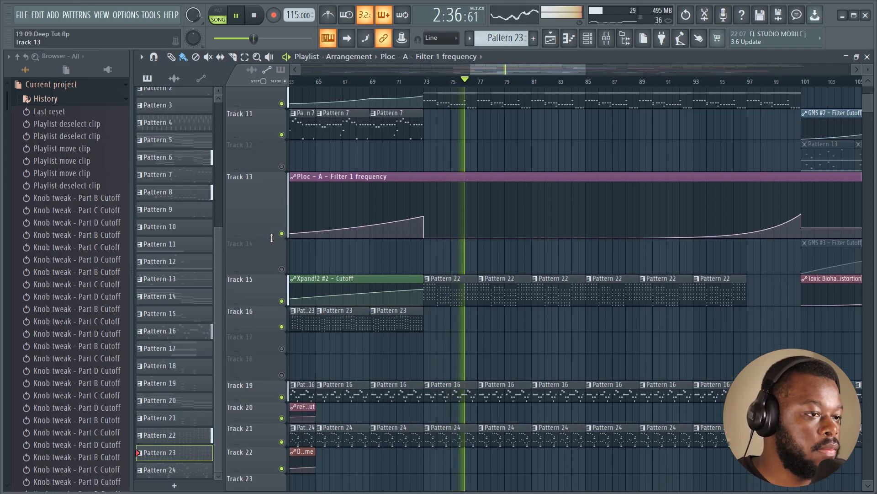
scroll(414, 187, "up", 7)
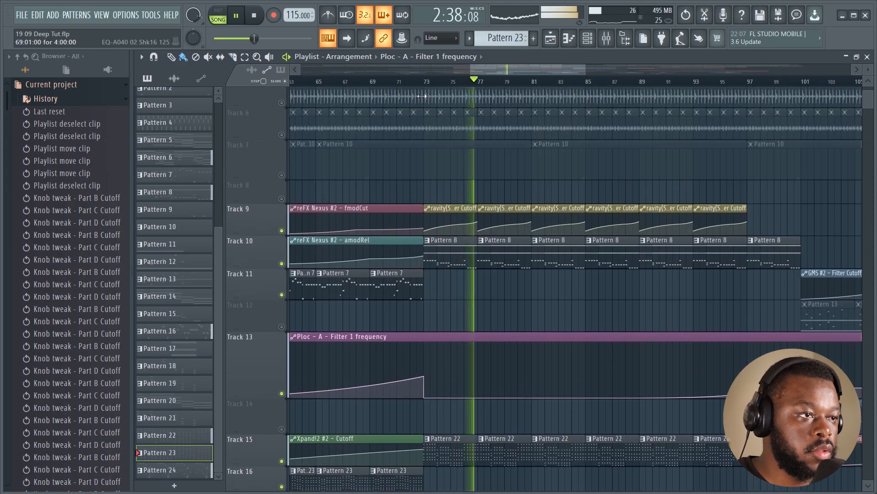
key("space")
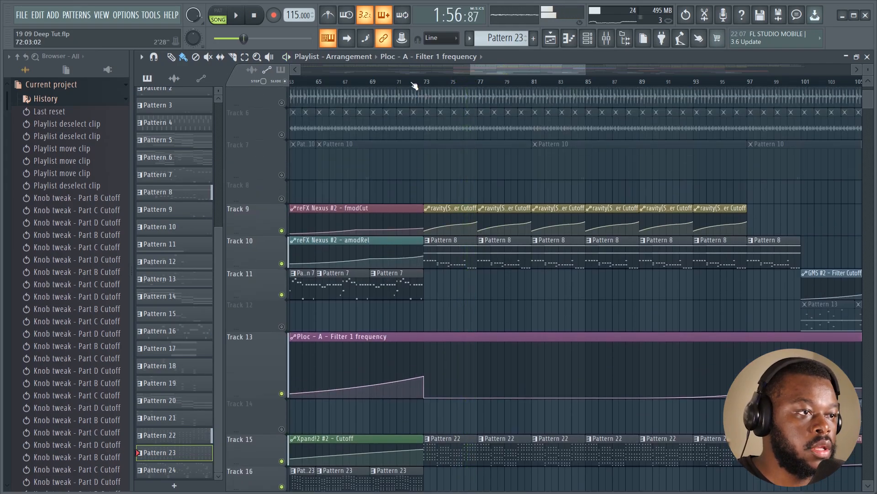
left_click(253, 15)
scroll(414, 66, "down", 4)
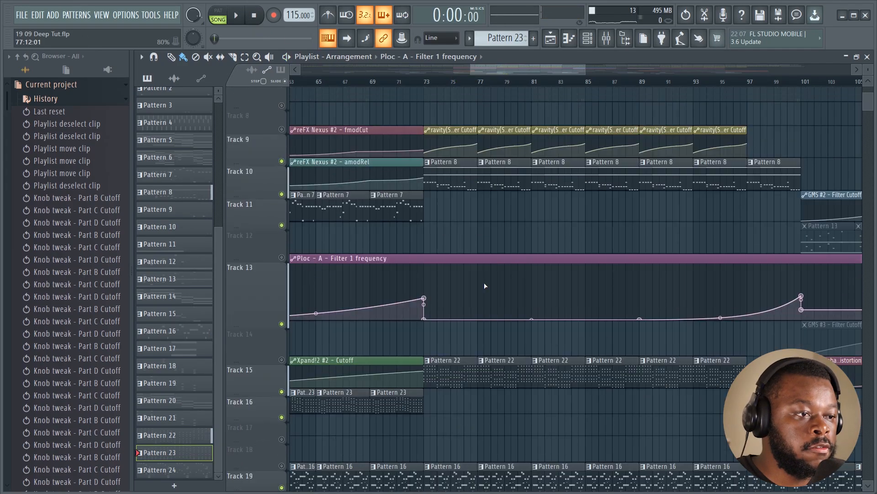
- Select Pattern 8 and examine its Purity, ravity(S) and eFlute parts in the channel rack
left_click(459, 159)
left_click(588, 38)
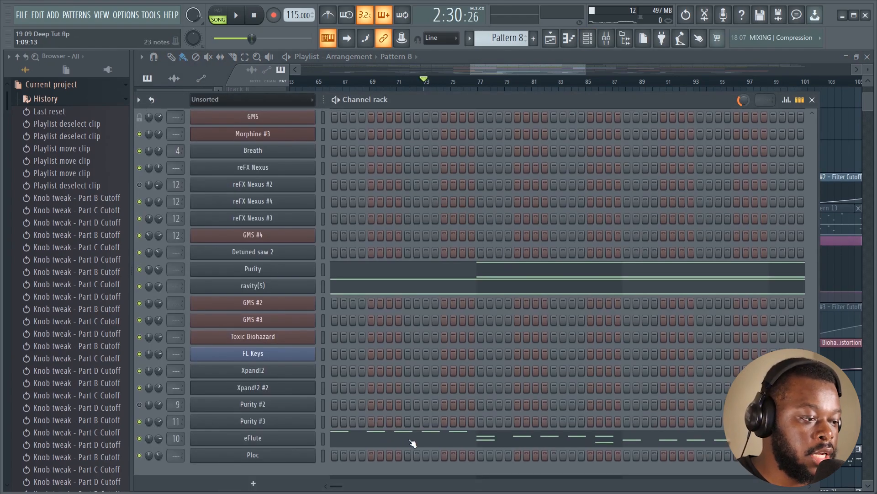
scroll(472, 207, "down", 1)
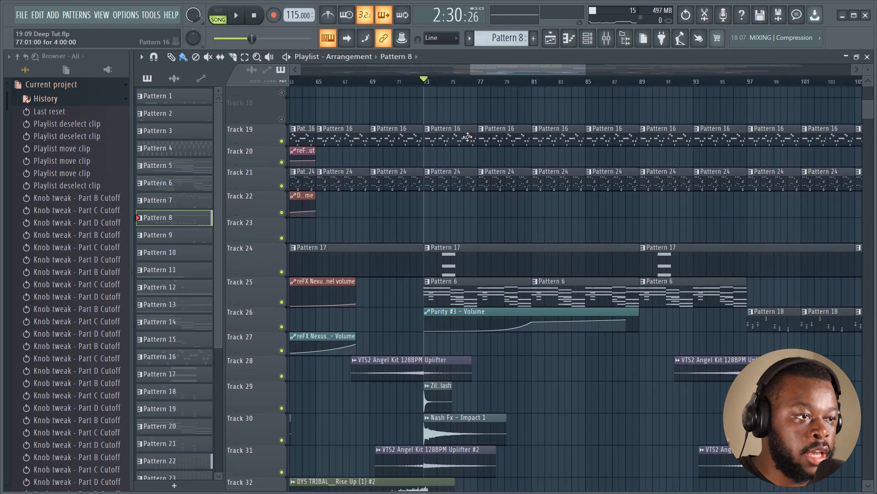
- Select Pattern 22, examine its Xpand!2 #2 chords in the piano roll, and return to the playlist
scroll(468, 136, "up", 9)
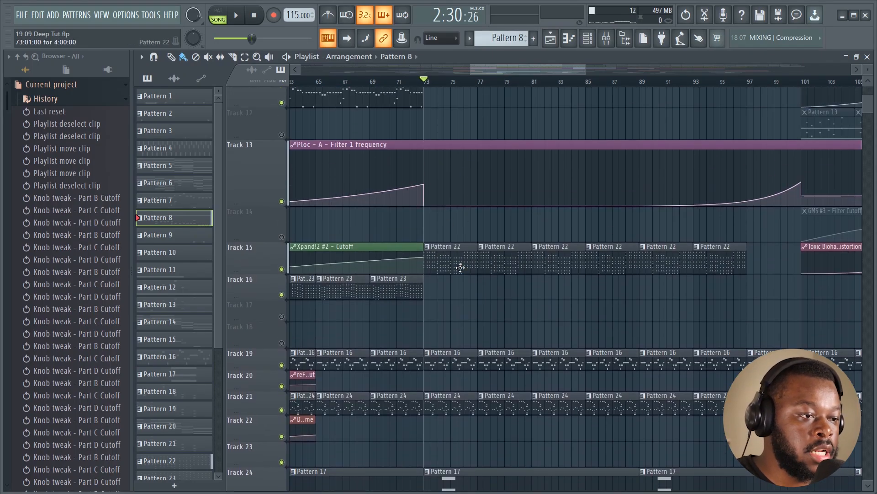
left_click(460, 267)
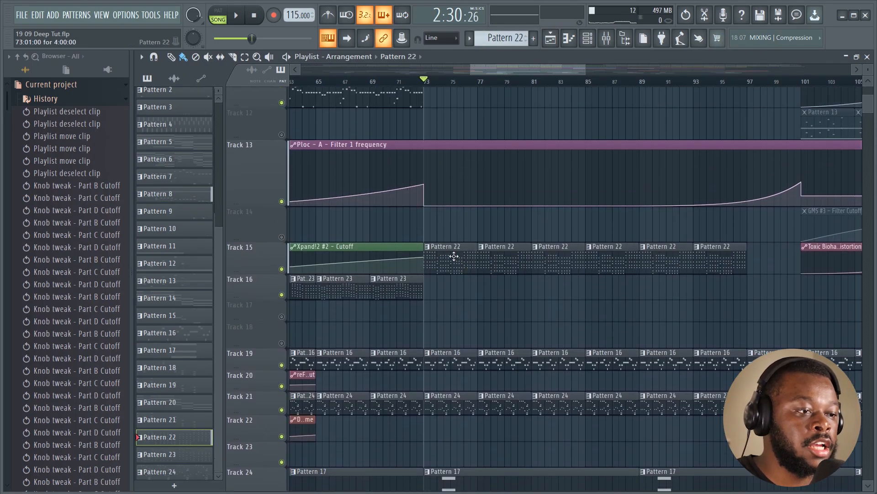
left_click(591, 41)
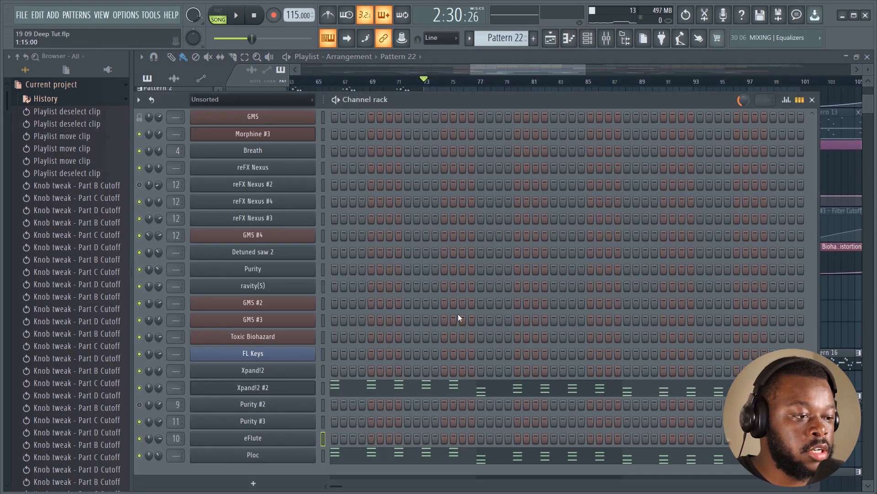
left_click(424, 387)
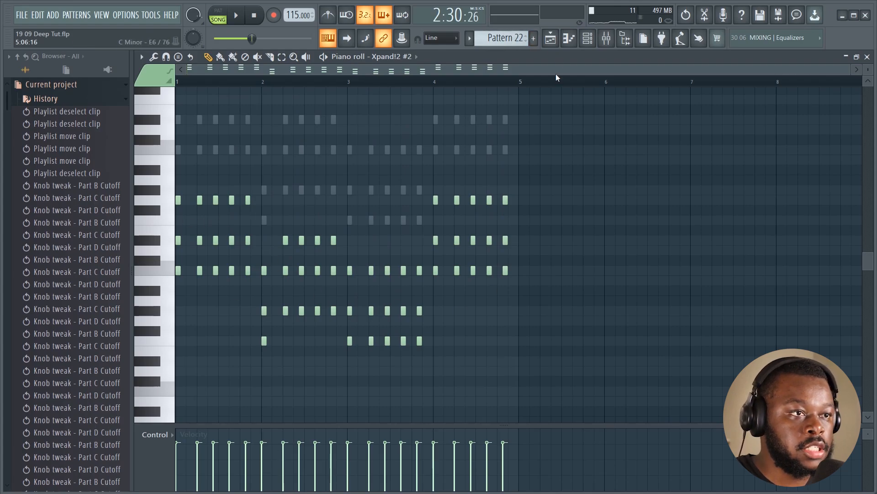
left_click(553, 40)
- Select Pattern 23 with the song position at bar 65, view its Xpand!2 #2 notes in the piano roll, and return to the playlist
left_click(347, 288)
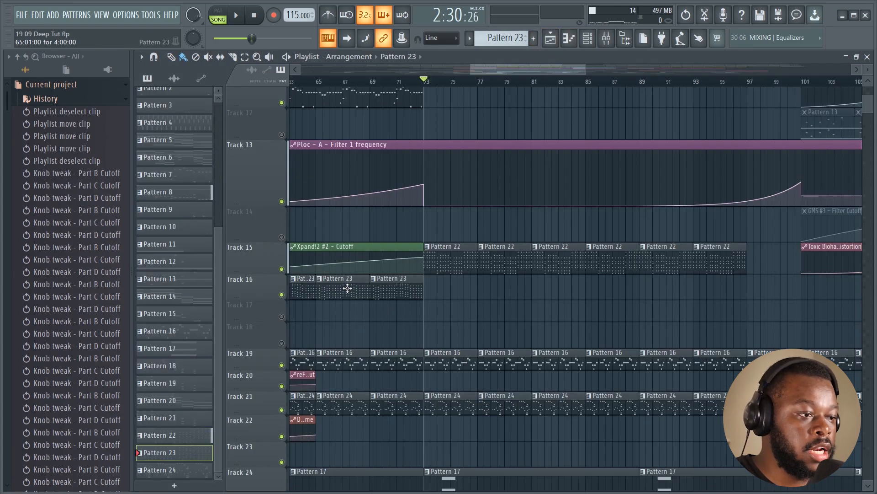
left_click(319, 84)
scroll(333, 147, "up", 3)
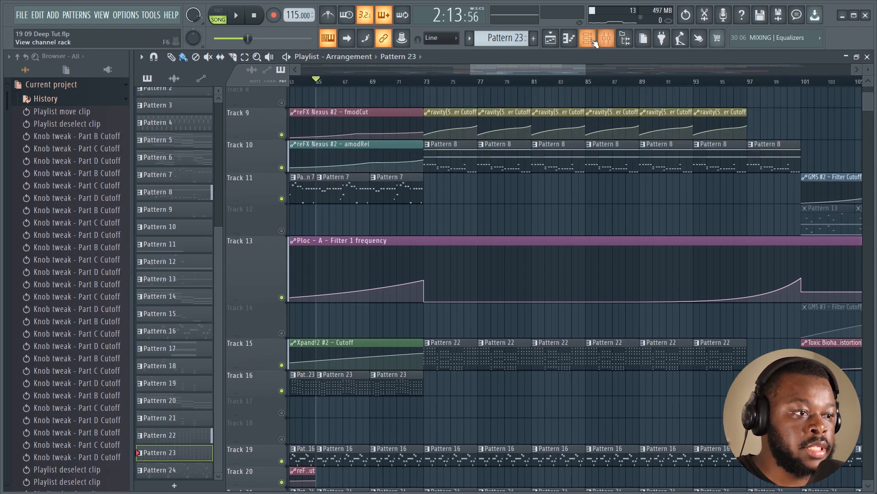
left_click(593, 41)
left_click(400, 398)
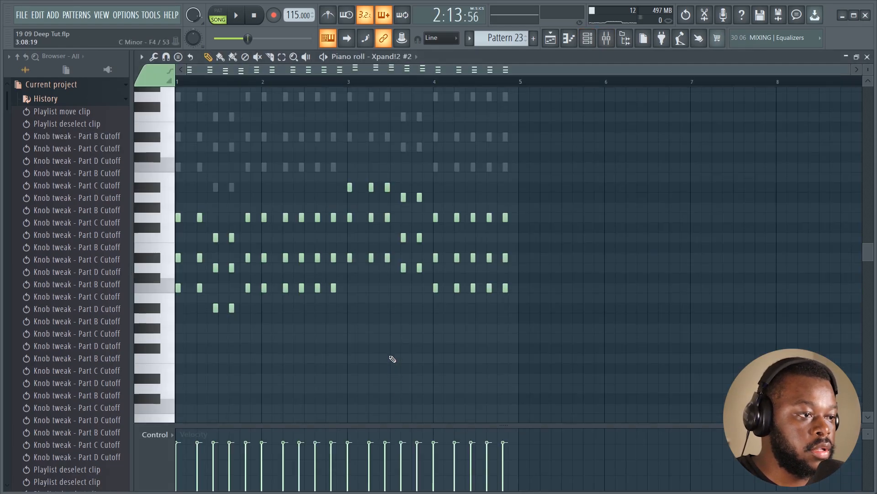
left_click(551, 39)
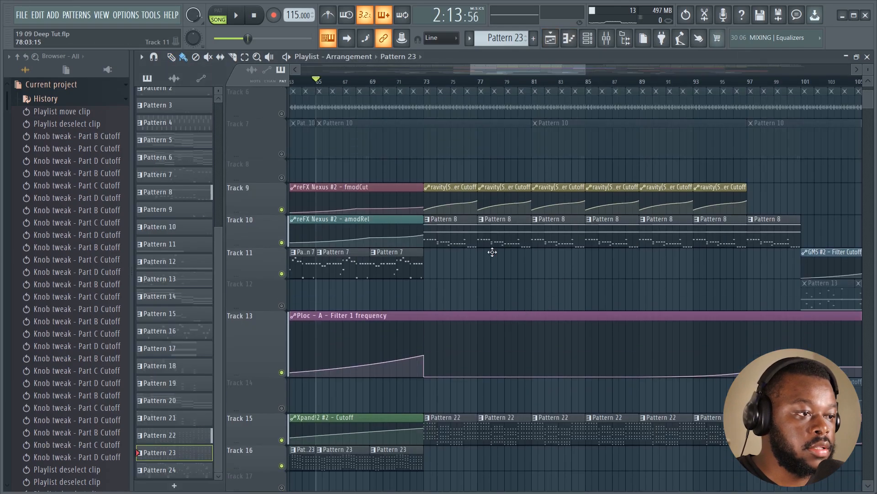
- Move the song position to bar 73 and examine the clips of that section across the playlist tracks
left_click_drag(572, 67, 547, 75)
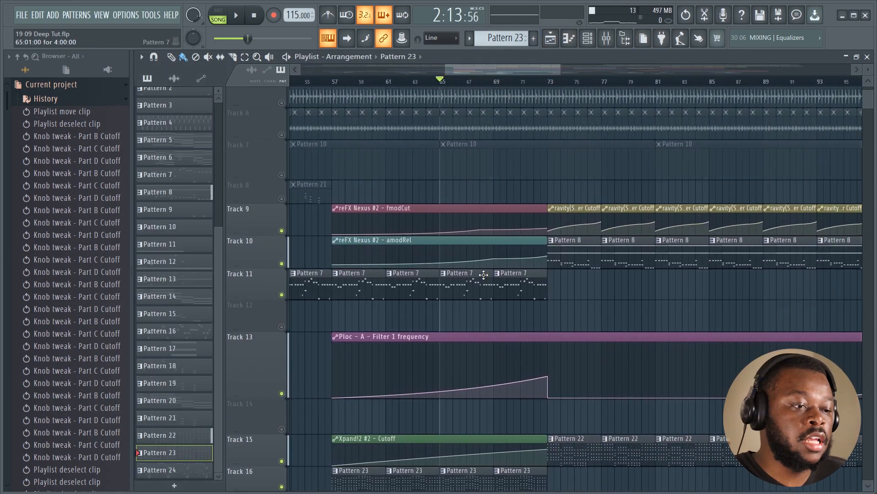
scroll(525, 256, "down", 2)
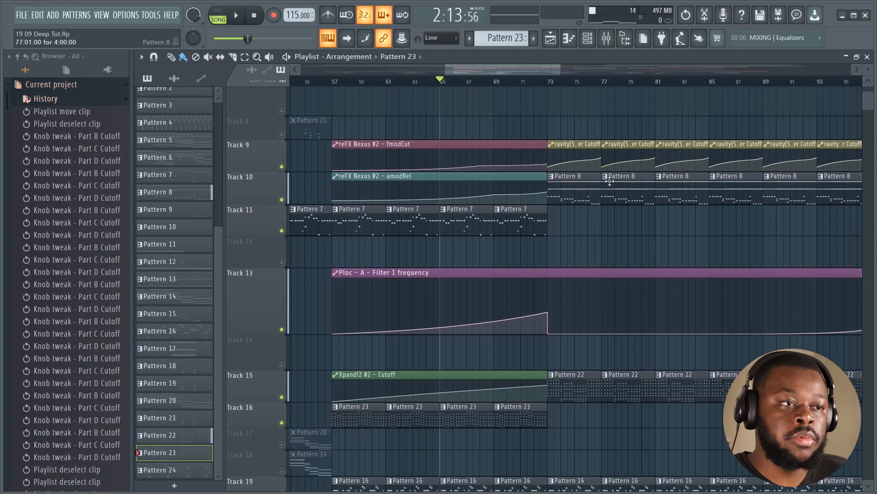
left_click(555, 83)
left_click_drag(537, 66, 561, 67)
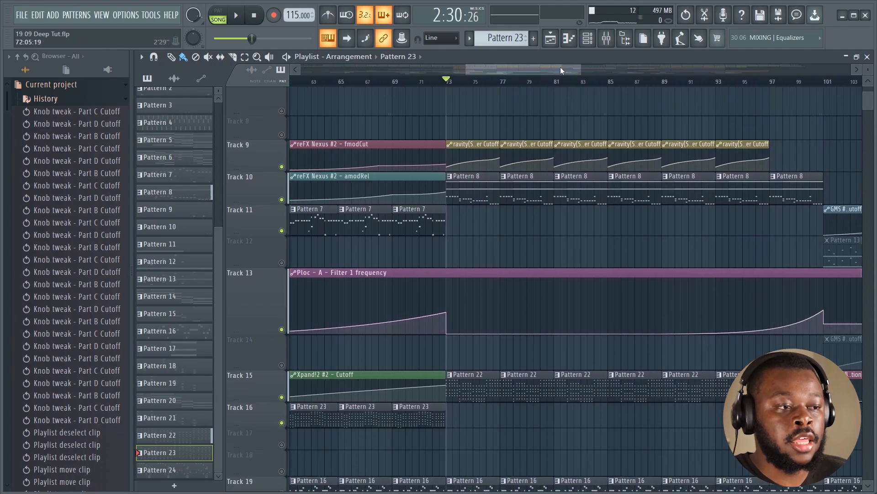
scroll(548, 188, "down", 8)
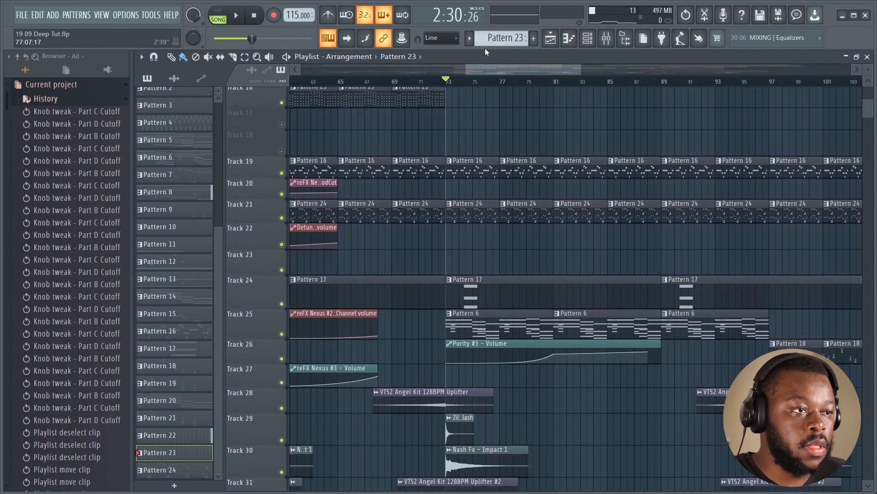
- Unmute Track 17 and Track 18, and play the arrangement from about bar 63
scroll(471, 90, "down", 3)
left_click(413, 82)
left_click(281, 124)
left_click(282, 150)
left_click(386, 83)
key("space")
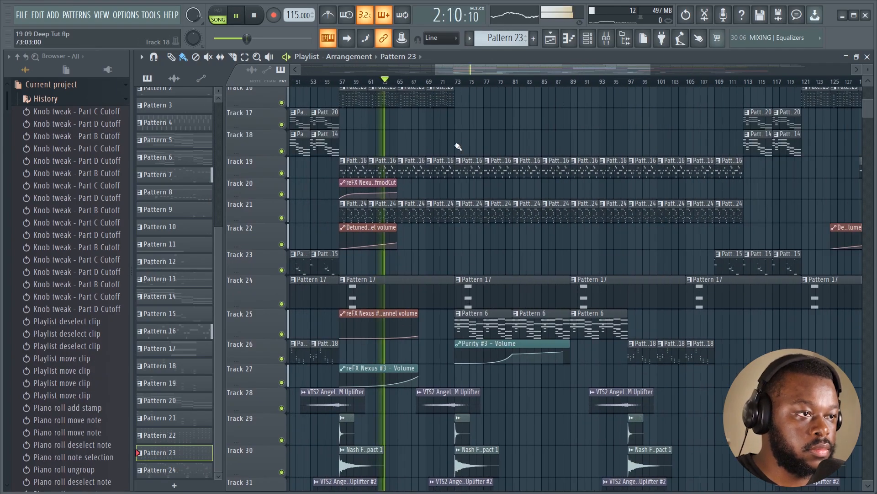
- Collapse the History list in the browser and reduce the height of Track 13
left_click_drag(462, 70, 467, 70)
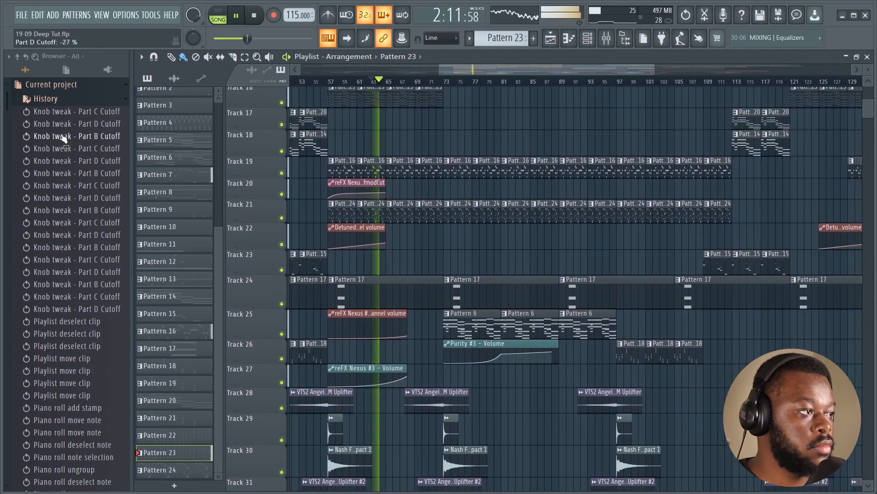
left_click(68, 104)
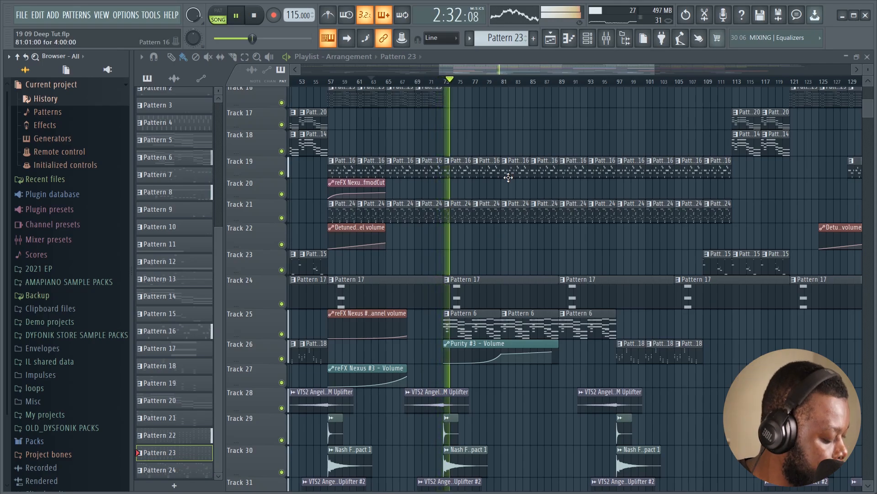
scroll(510, 178, "up", 4)
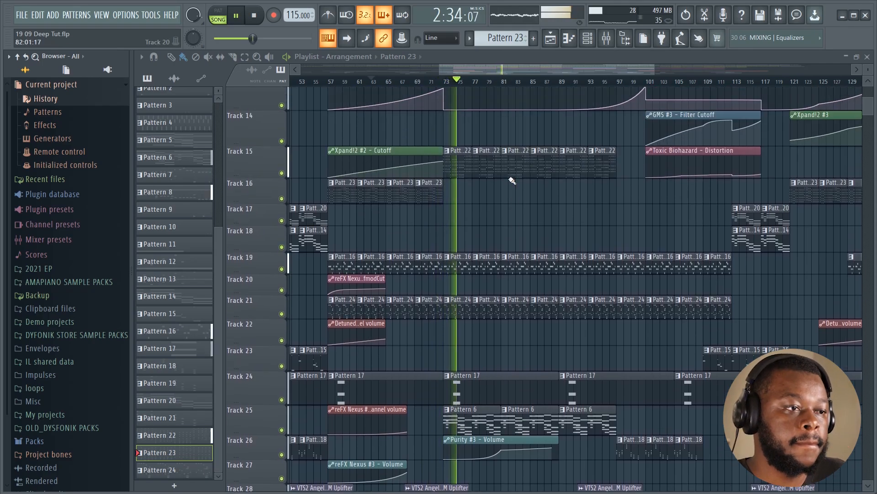
scroll(512, 180, "up", 1)
scroll(281, 181, "up", 2)
left_click_drag(273, 203, 272, 172)
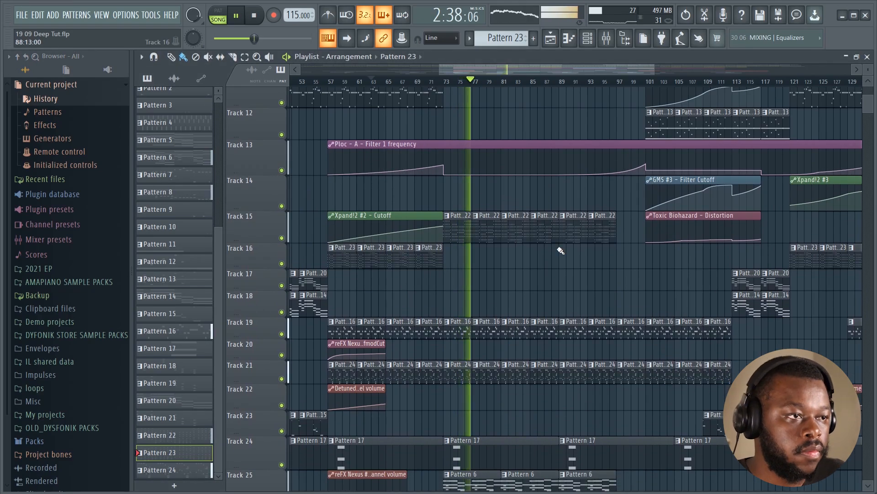
- Follow the bar 73 section during playback and slightly increase the height of Track 26
scroll(561, 250, "up", 5)
left_click(503, 67)
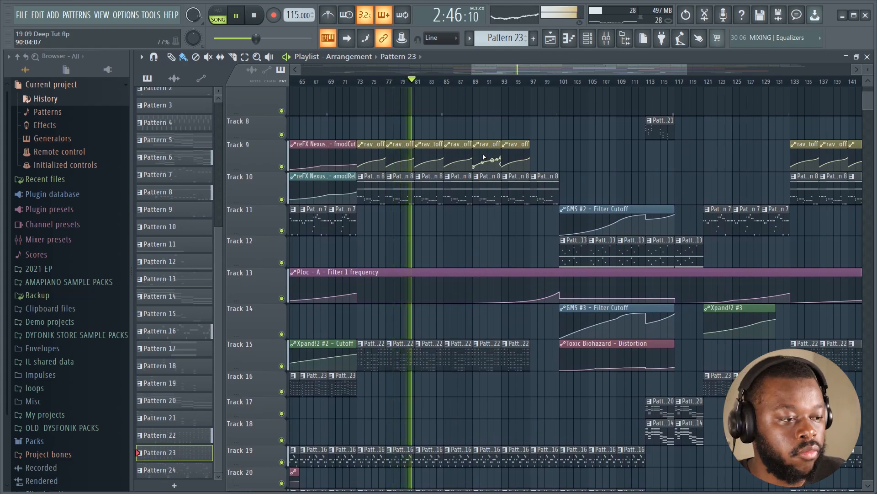
scroll(483, 157, "down", 5)
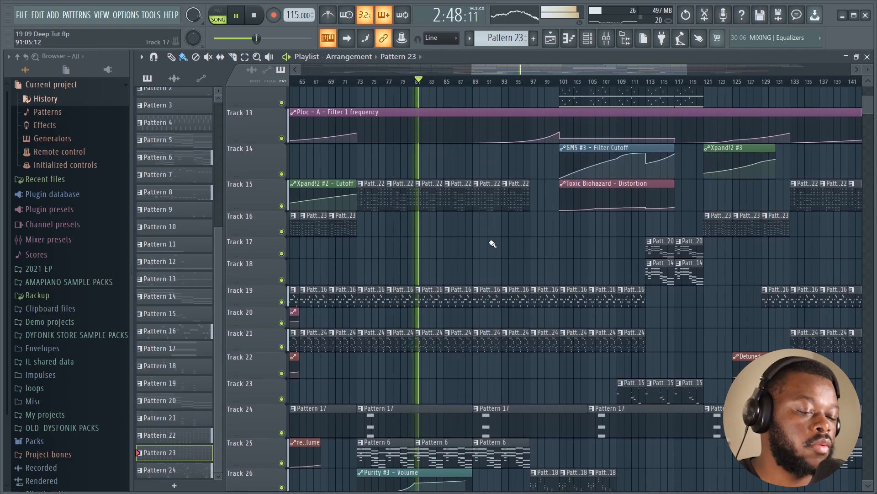
scroll(493, 244, "down", 5)
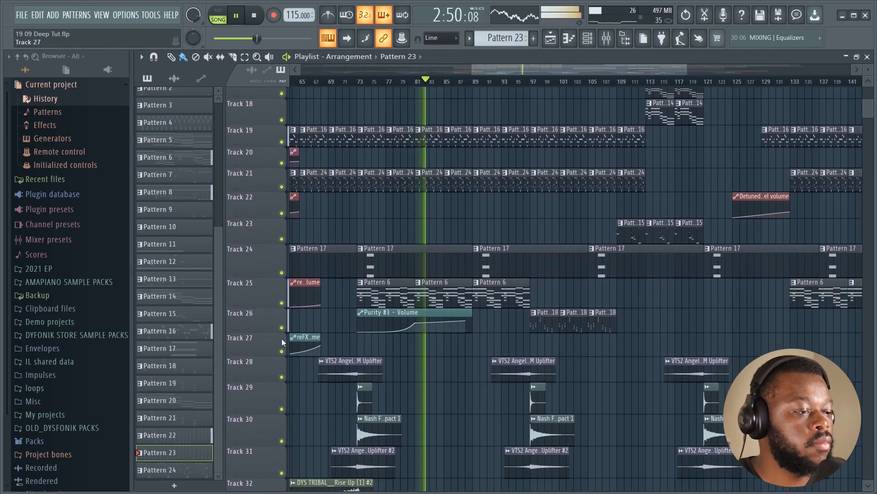
left_click_drag(282, 338, 282, 347)
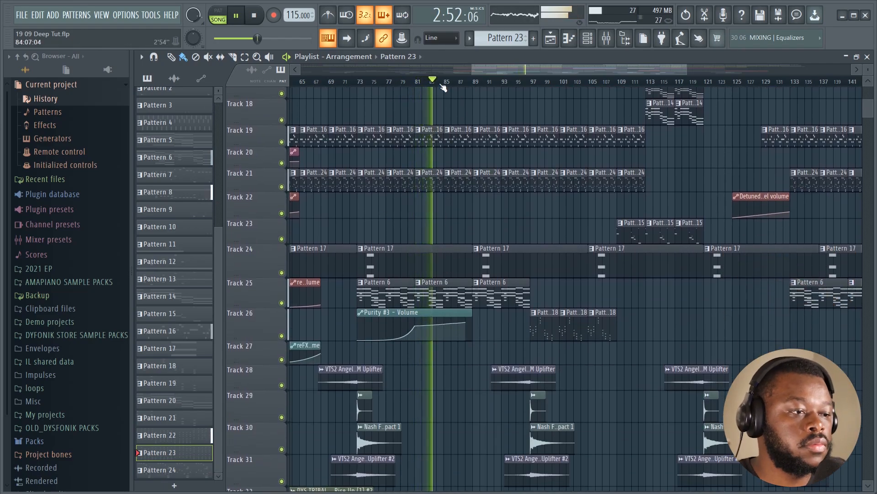
- Follow the playback to about bar 89 with the whole arrangement in view, and stop it
scroll(443, 86, "down", 4)
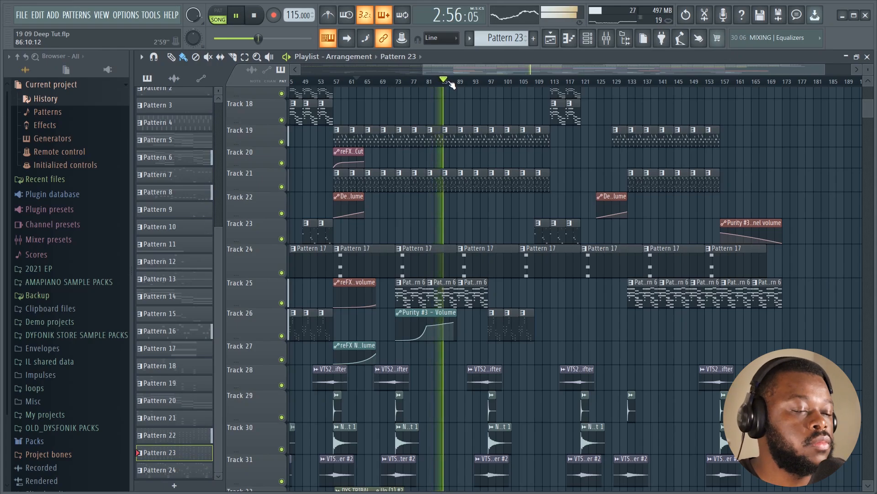
scroll(450, 85, "down", 2)
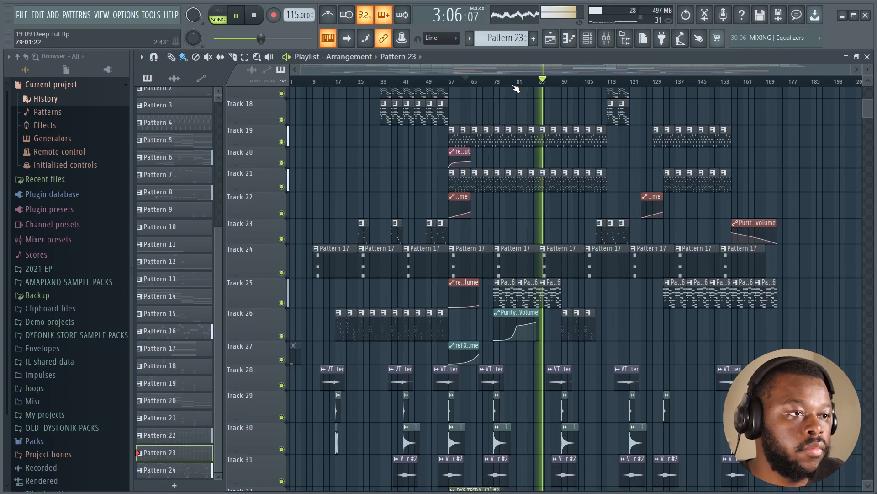
key("space")
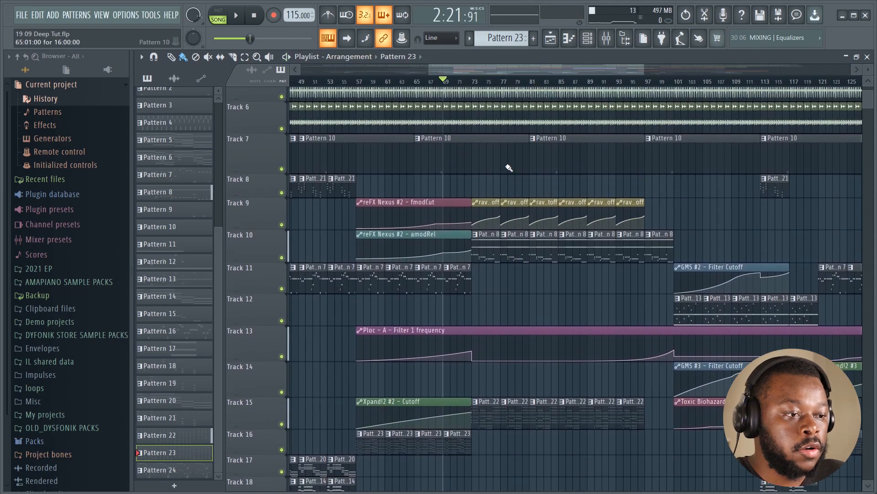
- Examine the bar 73 section's patterns, automation and effect clips from the upper tracks down to Track 31
scroll(499, 170, "down", 3)
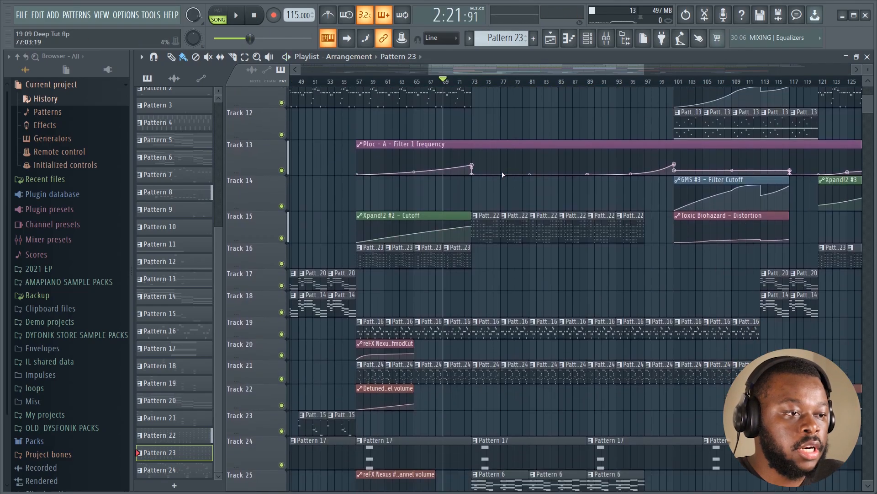
scroll(485, 146, "up", 2)
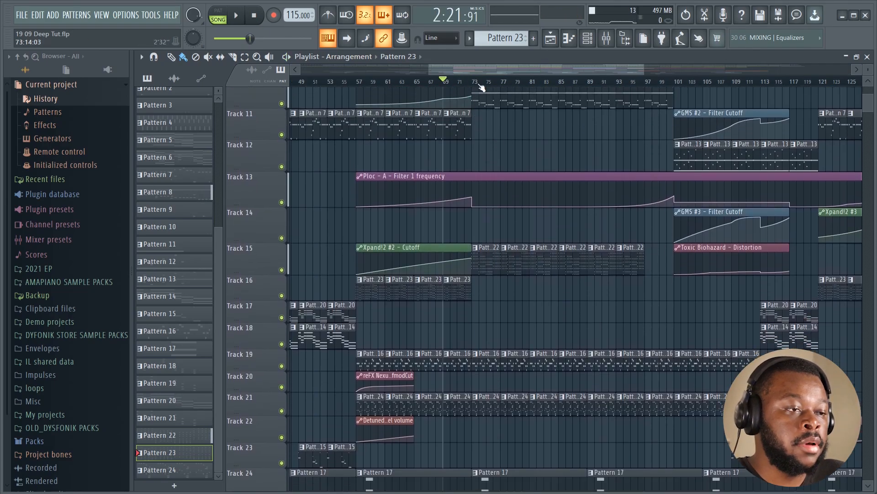
scroll(481, 88, "up", 2)
scroll(508, 124, "up", 2)
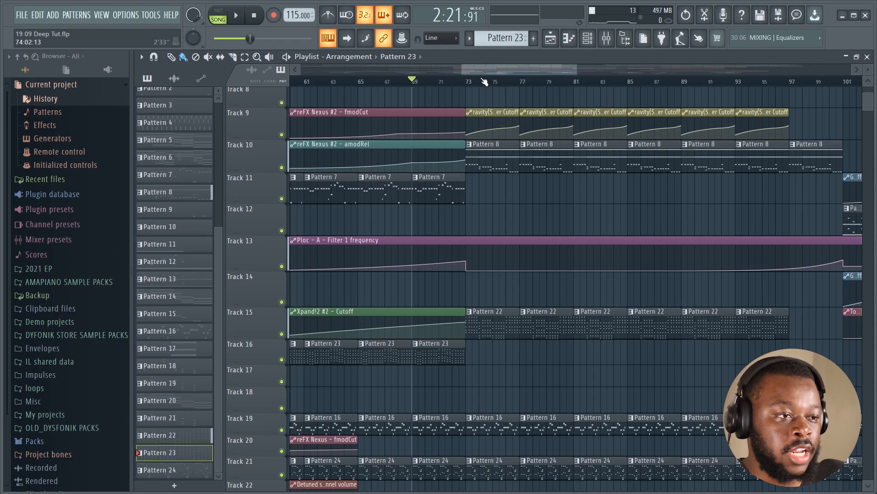
scroll(485, 81, "down", 1)
scroll(524, 228, "down", 10)
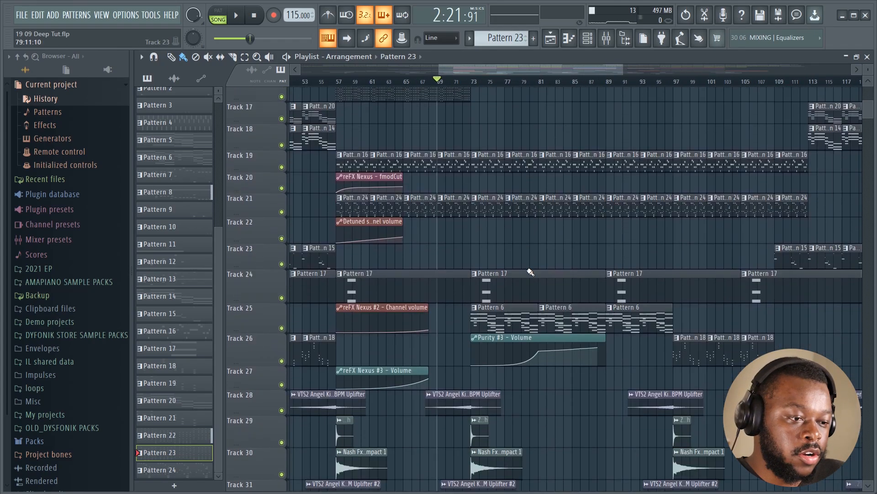
- Solo Track 25, unmute Track 26, and play both from bar 81
left_click(492, 82)
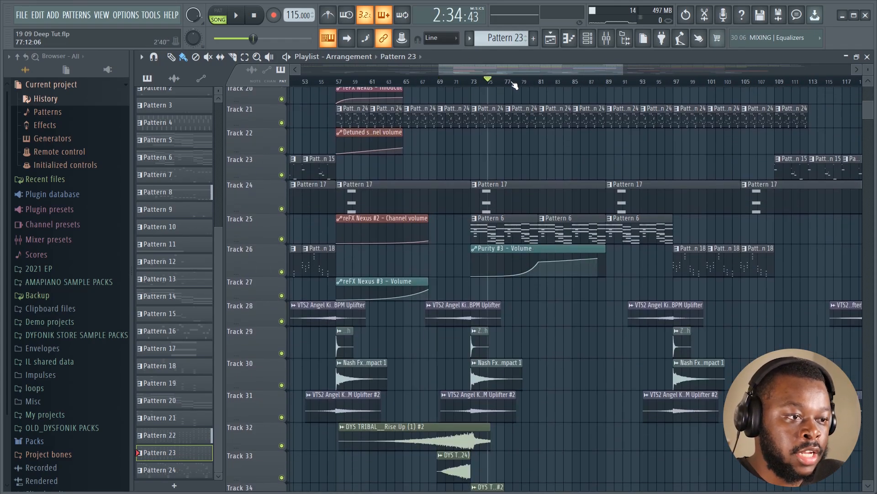
left_click(533, 83)
left_click(539, 83)
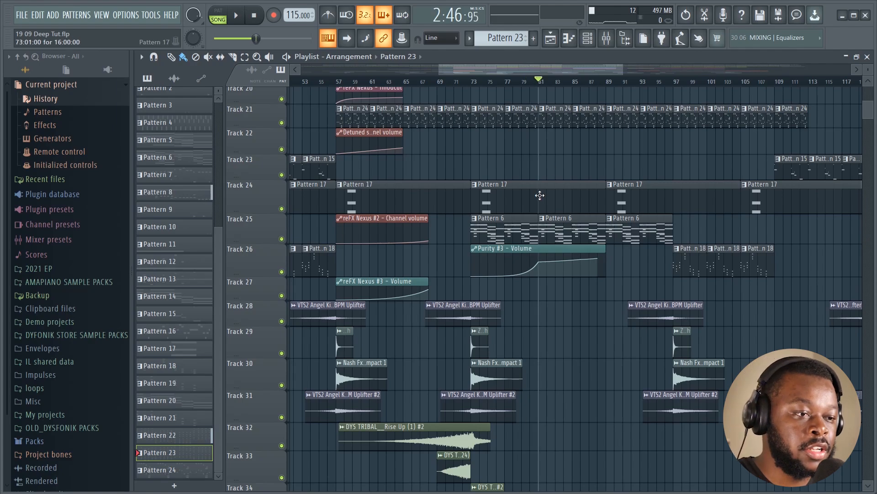
right_click(282, 238)
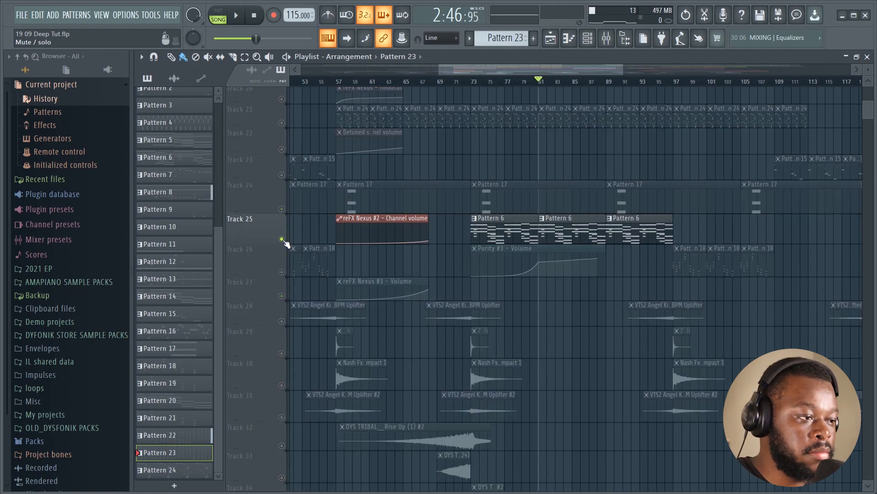
left_click(282, 271)
key("space")
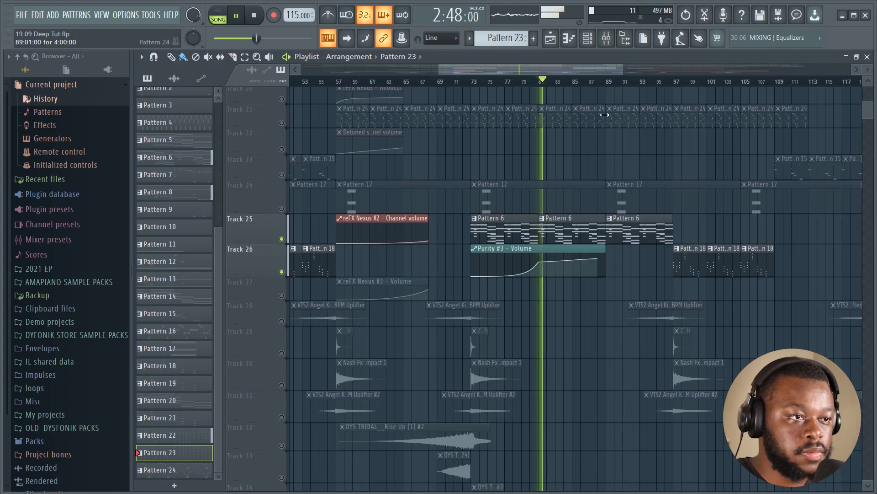
- Stop playback and turn off the solo so that all the other tracks are unmuted
scroll(555, 70, "down", 3)
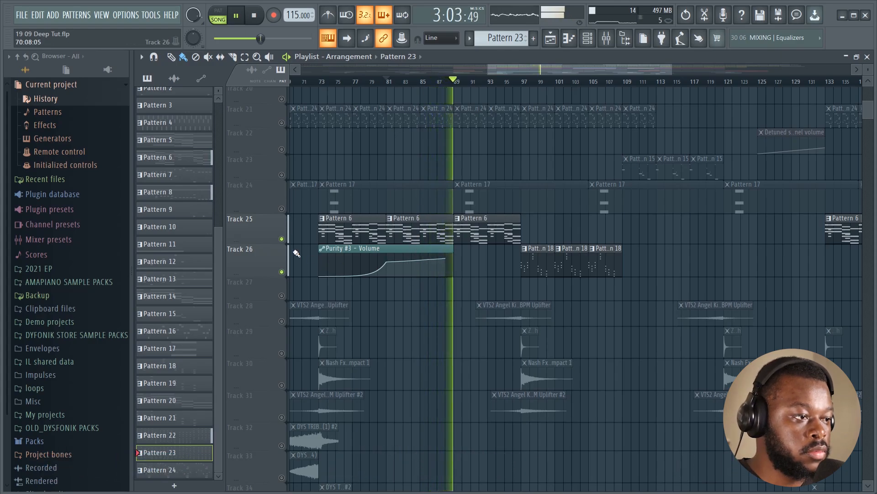
key("space")
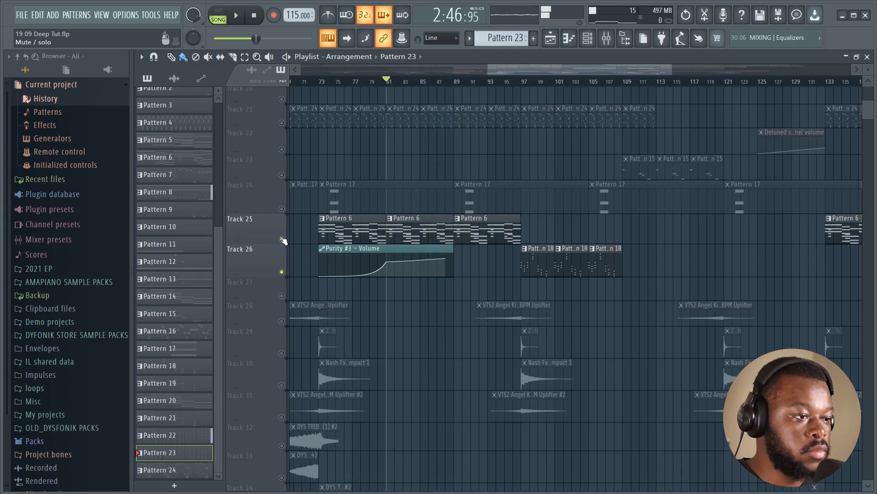
right_click(282, 239)
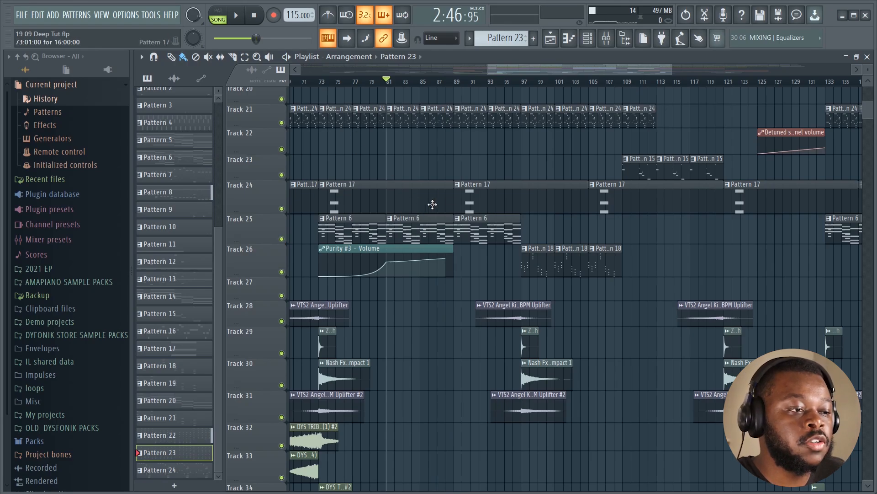
- Review the clips around bar 81, view Pattern 23 in the channel rack, and return to the playlist
scroll(418, 204, "up", 10)
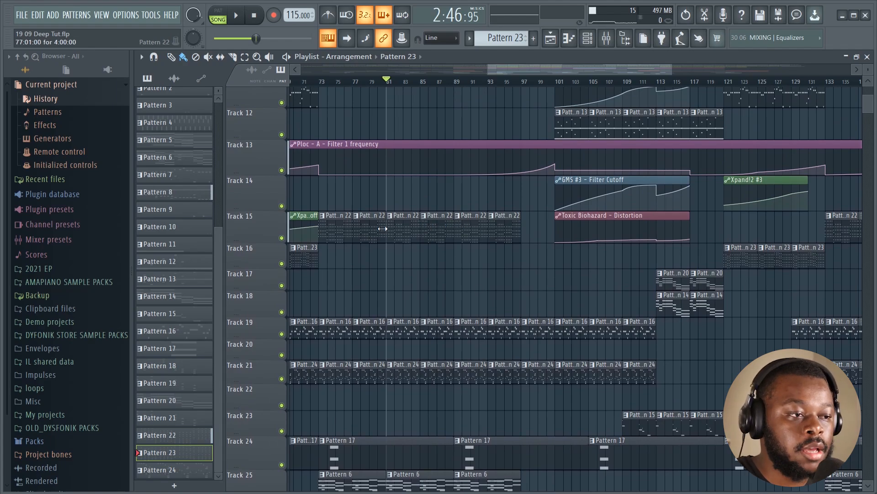
scroll(415, 232, "down", 7)
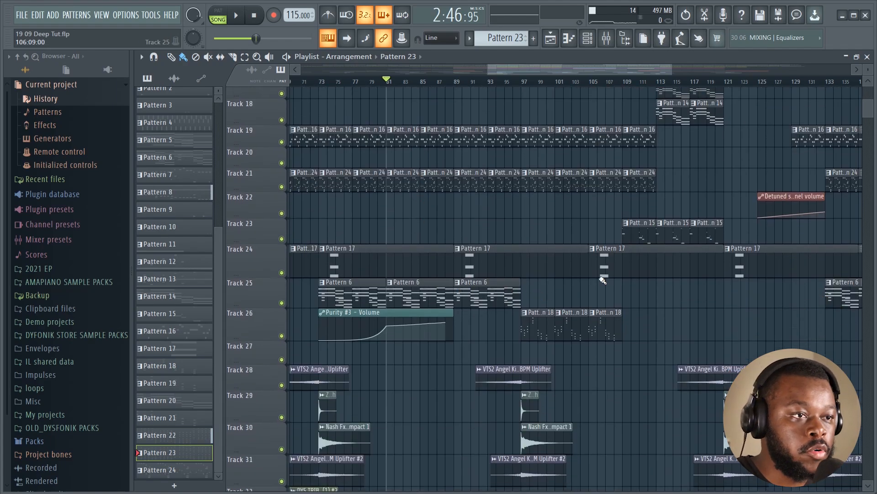
left_click(588, 38)
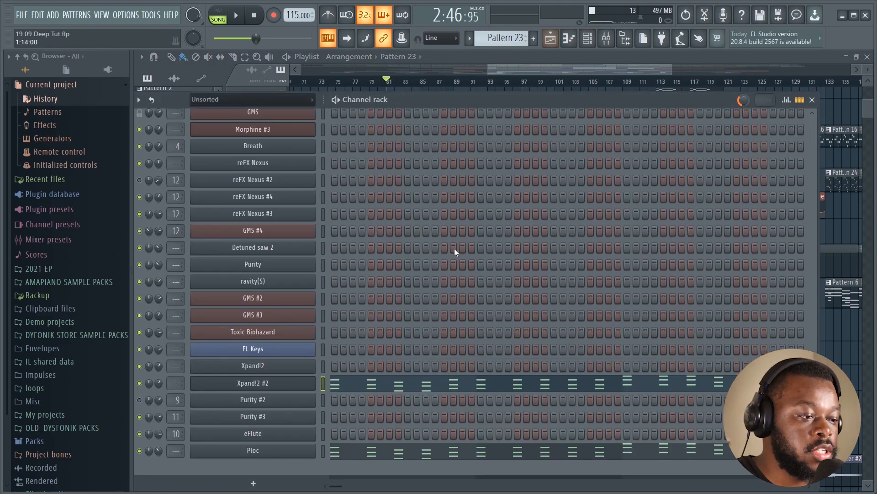
left_click(553, 42)
- Examine the full arrangement from bar 1 to its end across Tracks 19 to 34
scroll(478, 84, "down", 5)
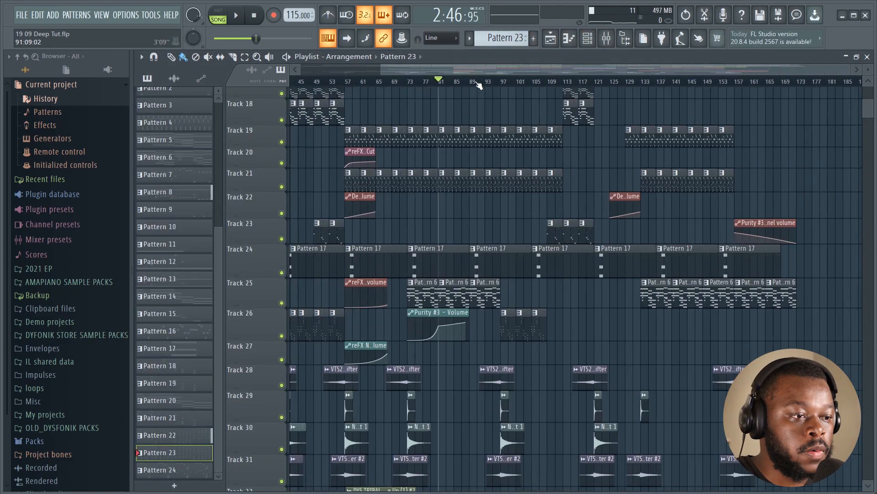
scroll(566, 181, "down", 3)
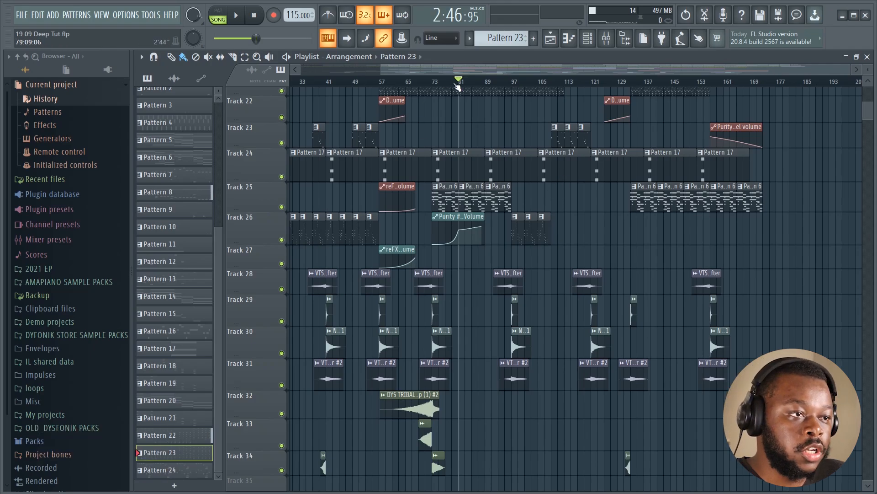
scroll(457, 86, "down", 2)
scroll(692, 163, "up", 3)
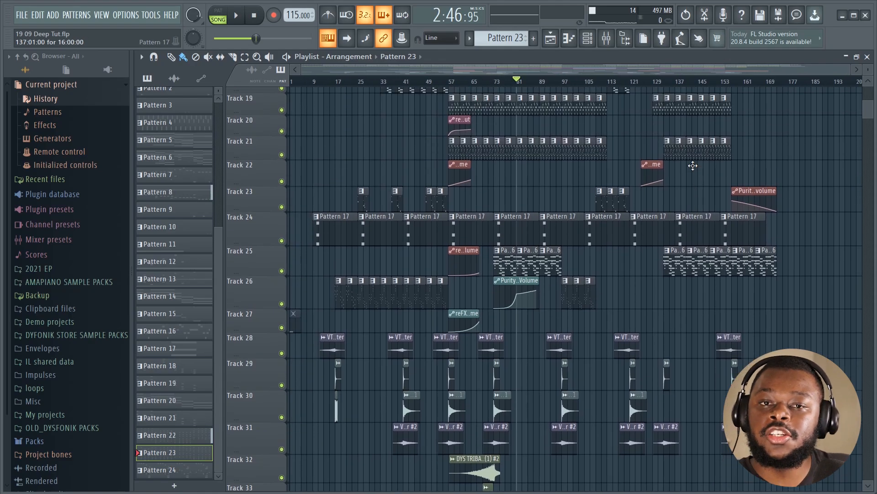